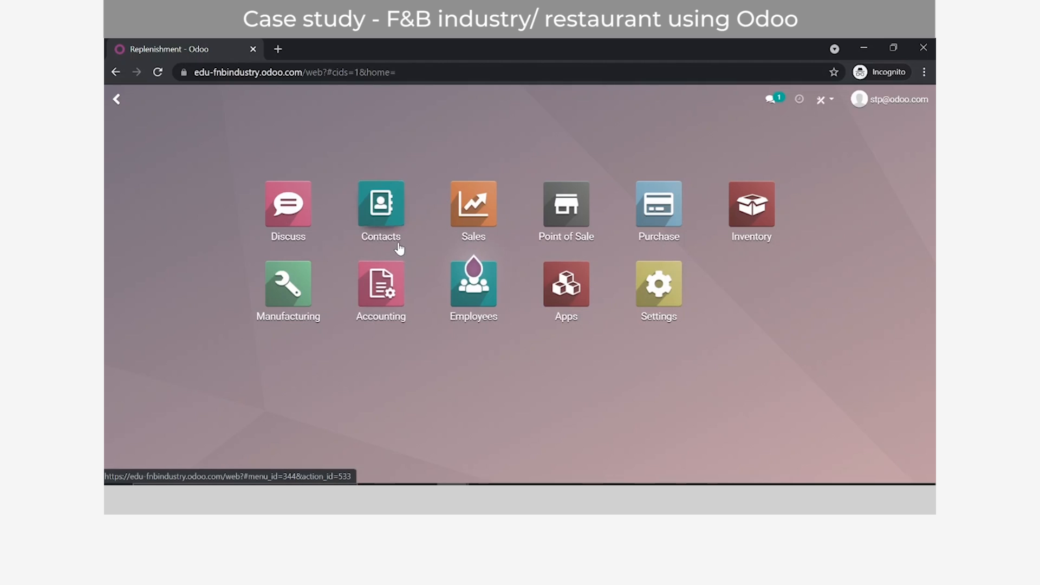
# Step: In the Contacts app, open the Meat Vendor contact and bring up its list of purchases
pyautogui.click(378, 219)
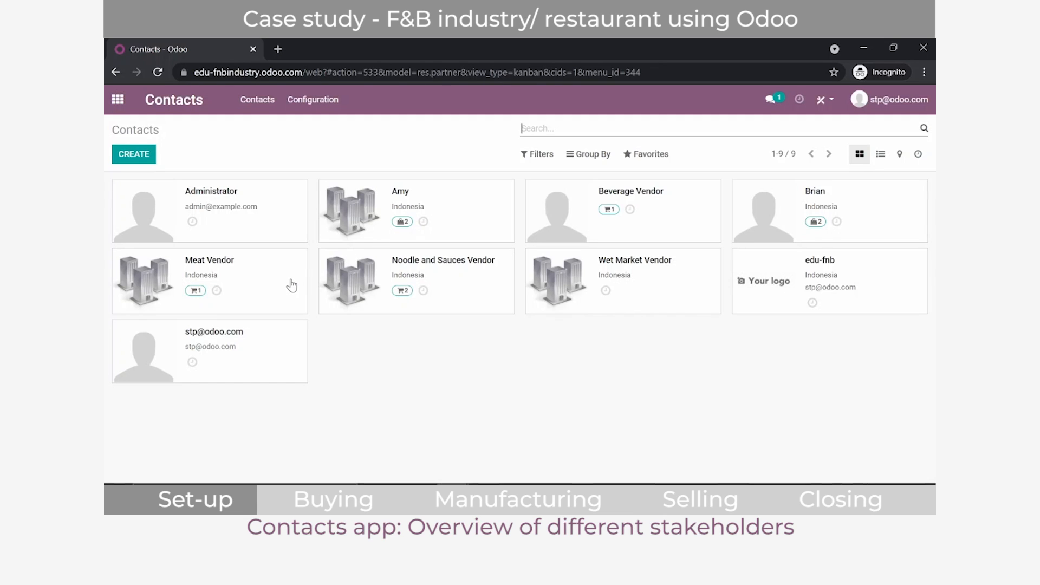
pyautogui.click(236, 281)
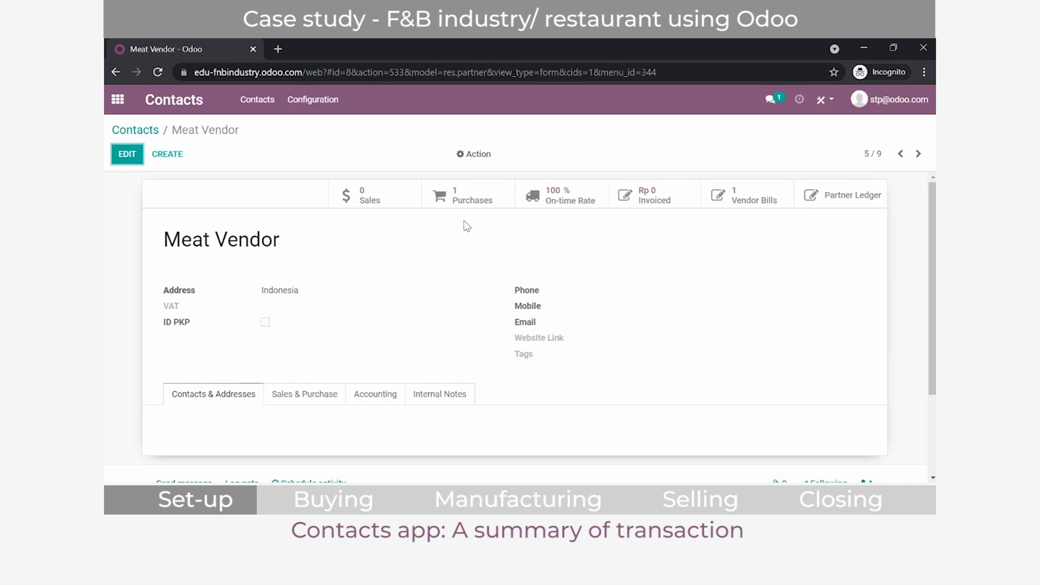
pyautogui.click(505, 207)
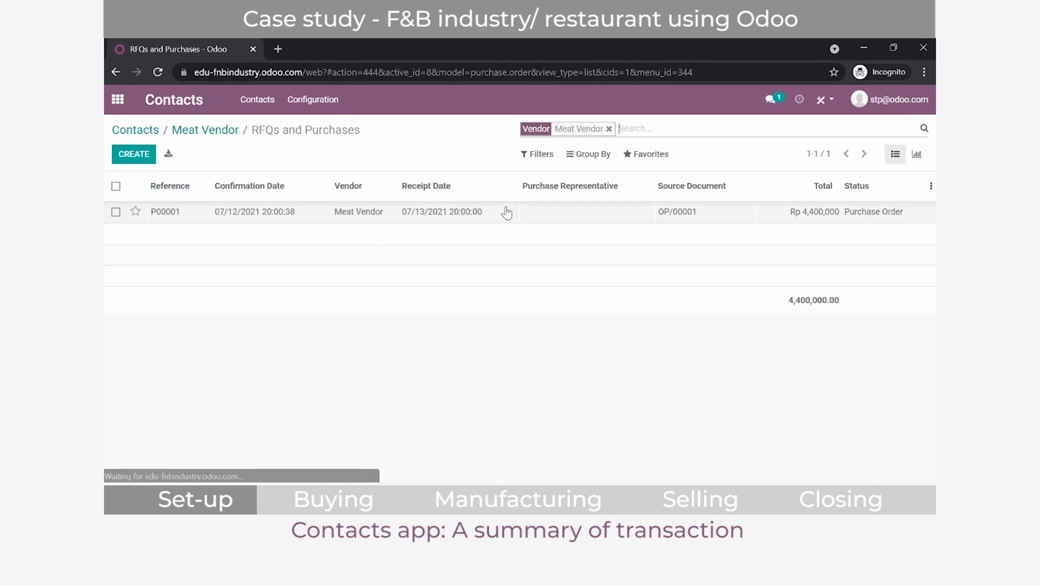
# Step: Open the Meat Vendor's purchase order, review its product line and totals, and return to the contacts overview
pyautogui.click(136, 211)
pyautogui.click(136, 211)
pyautogui.click(166, 211)
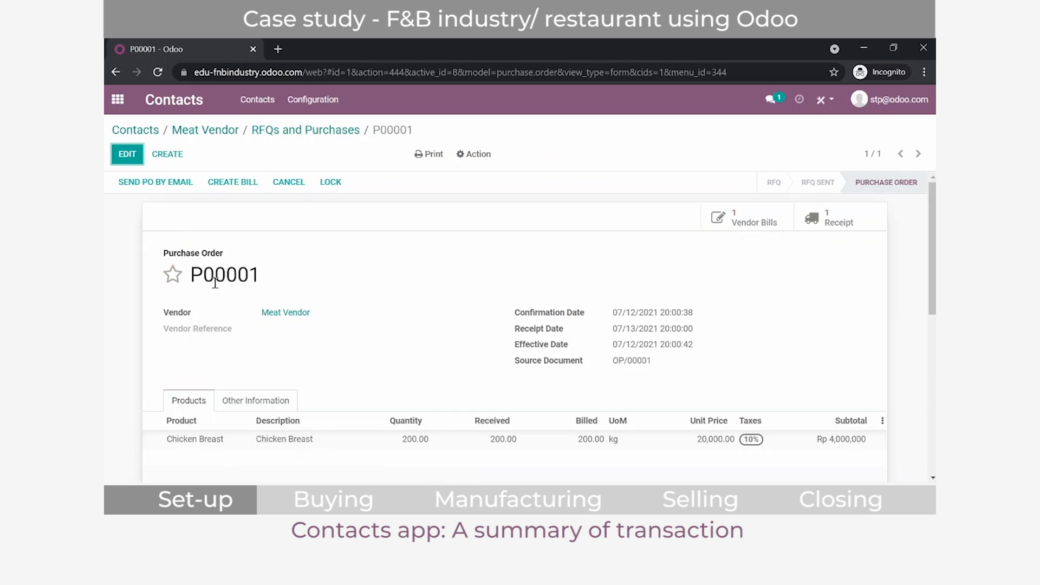
pyautogui.scroll(-1, 241, 281)
pyautogui.scroll(-2, 241, 281)
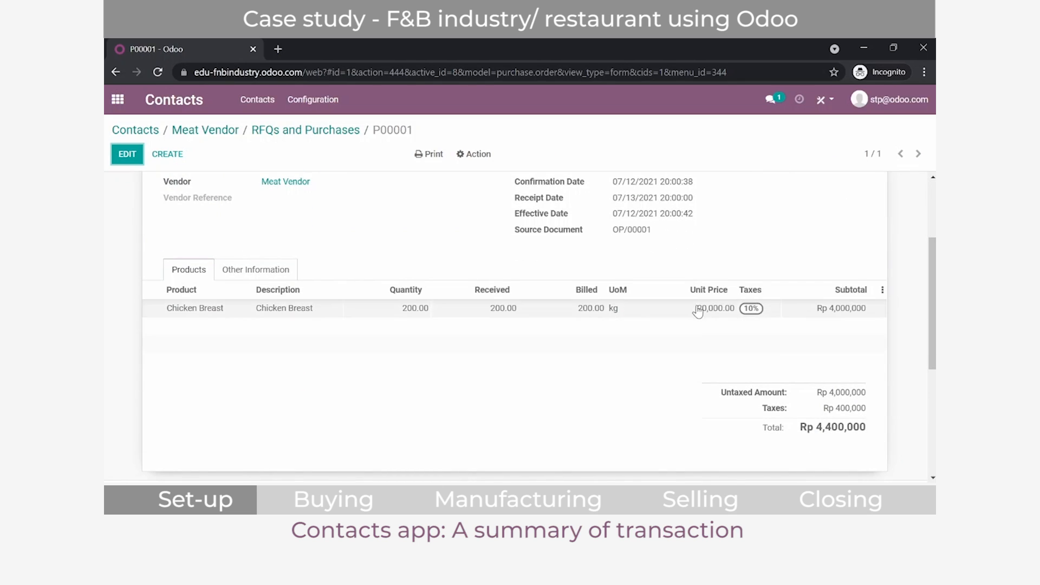
pyautogui.click(198, 130)
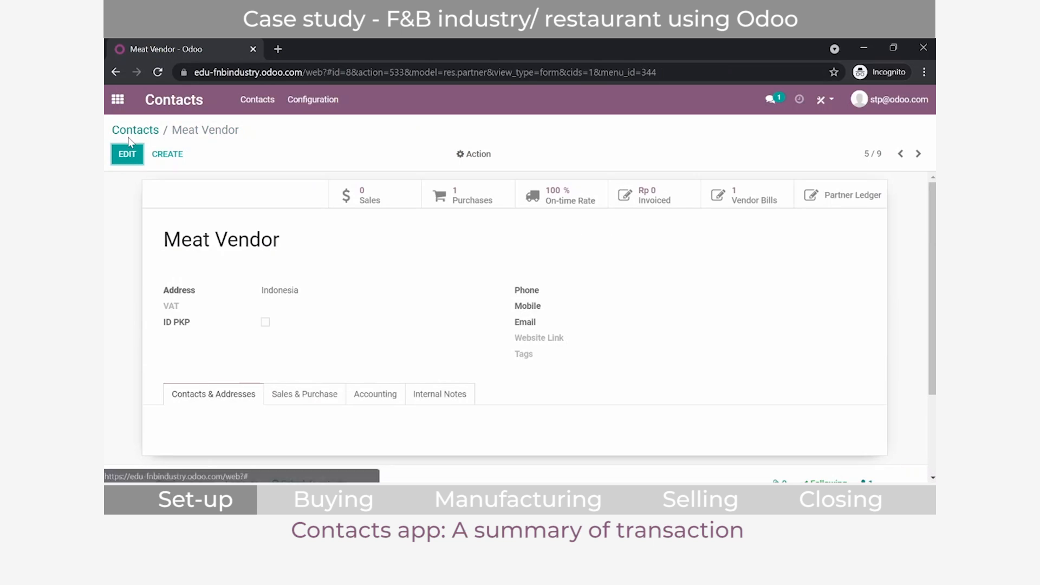
pyautogui.click(130, 132)
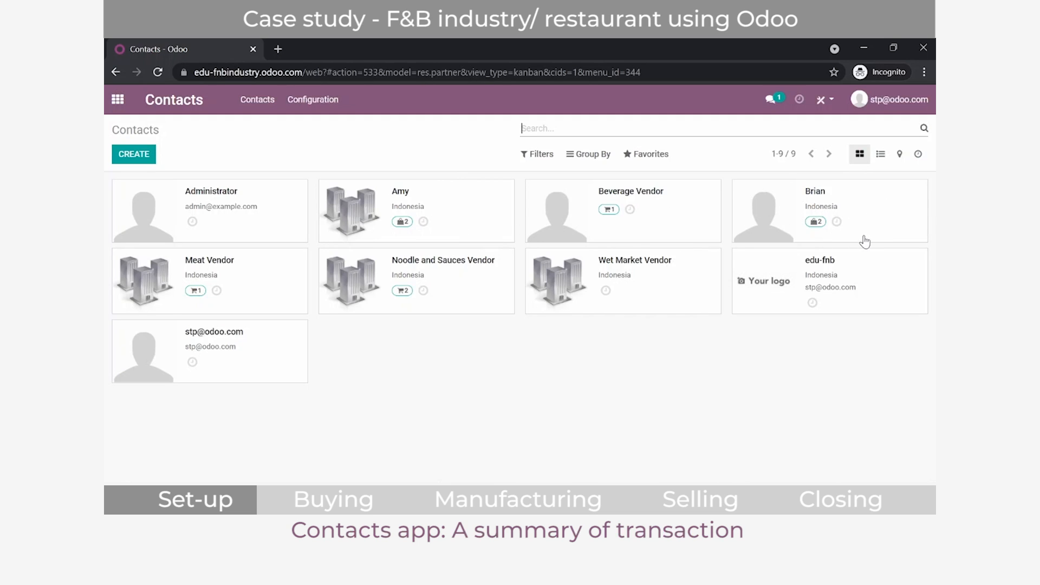
# Step: Review the Chicken Noodle point-of-sale order of the first customer contact and return to the contacts overview
pyautogui.click(458, 219)
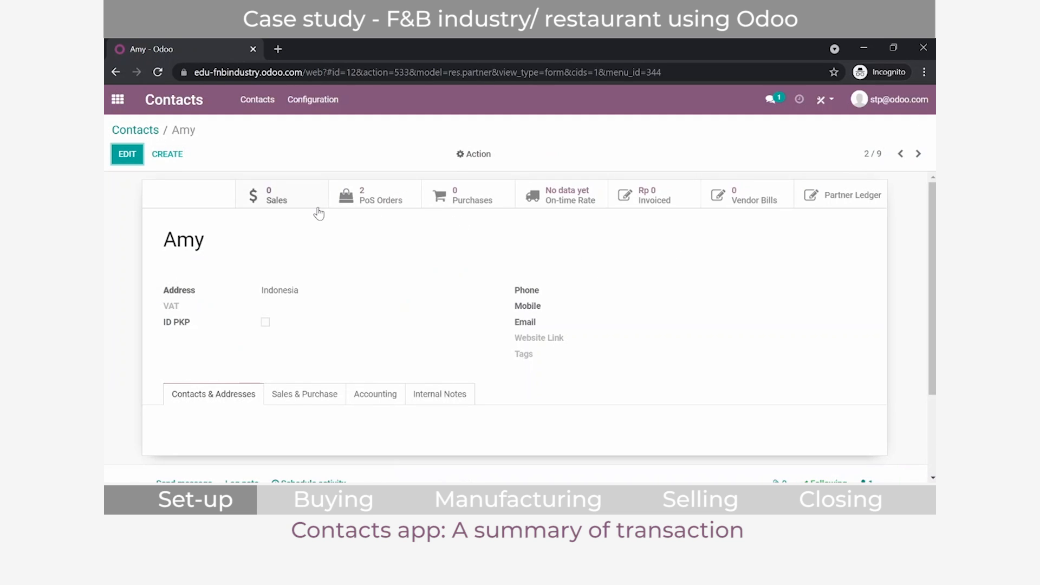
pyautogui.click(371, 207)
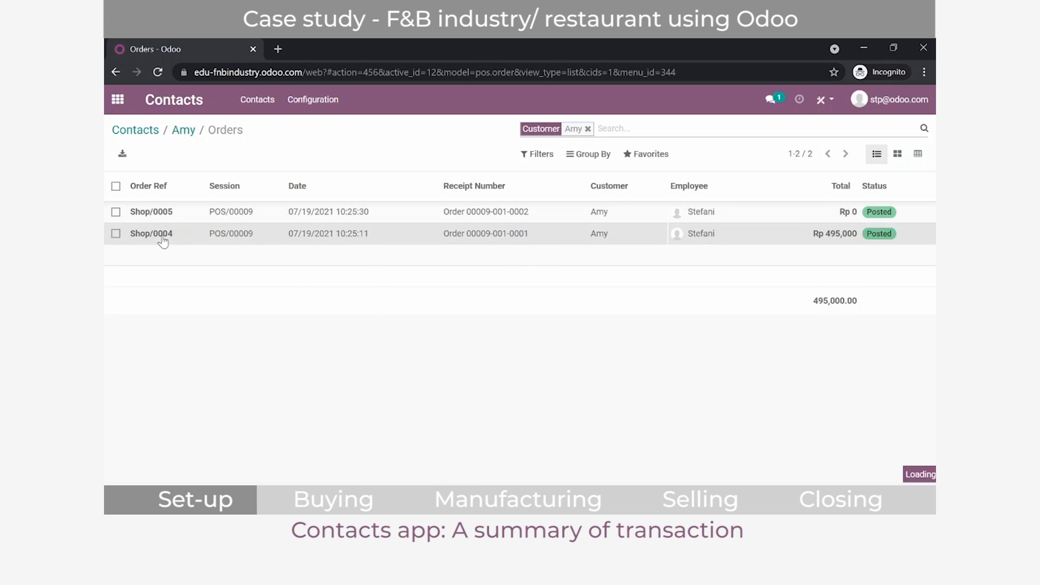
pyautogui.click(163, 237)
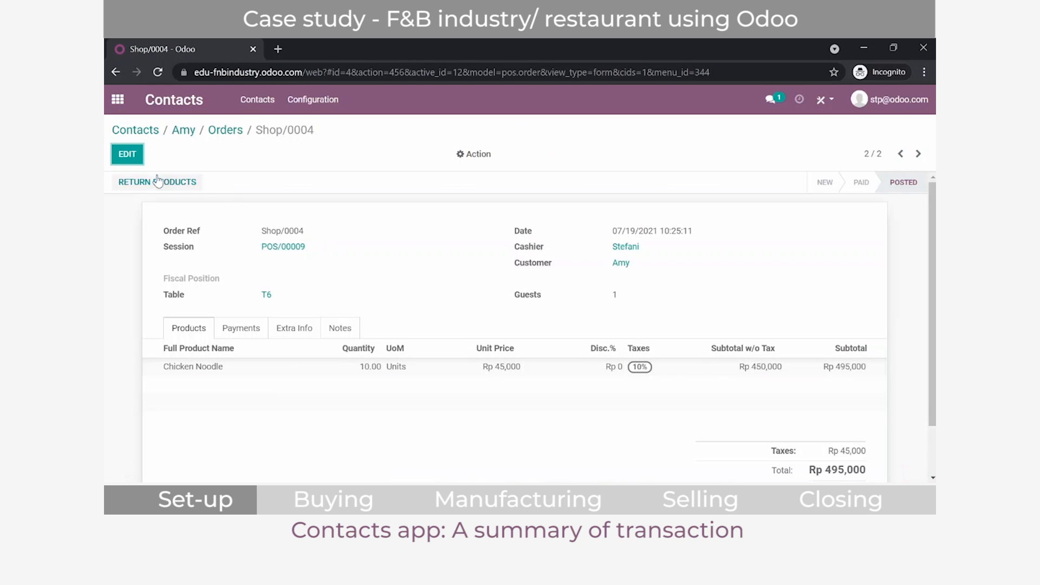
pyautogui.click(148, 131)
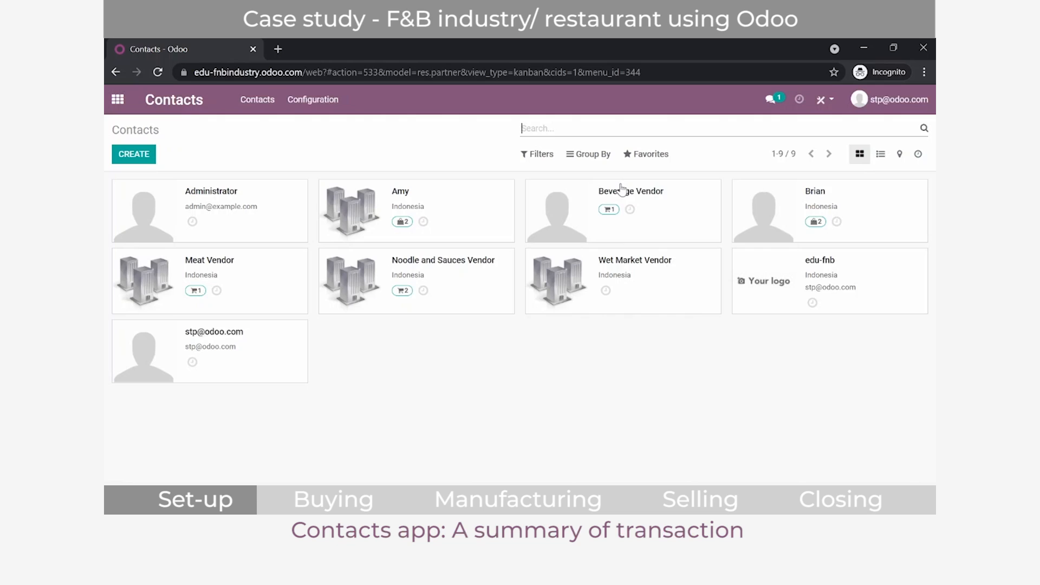
# Step: Preview the contacts as a list, return to the kanban view and filter them by Customer Invoices
pyautogui.click(876, 155)
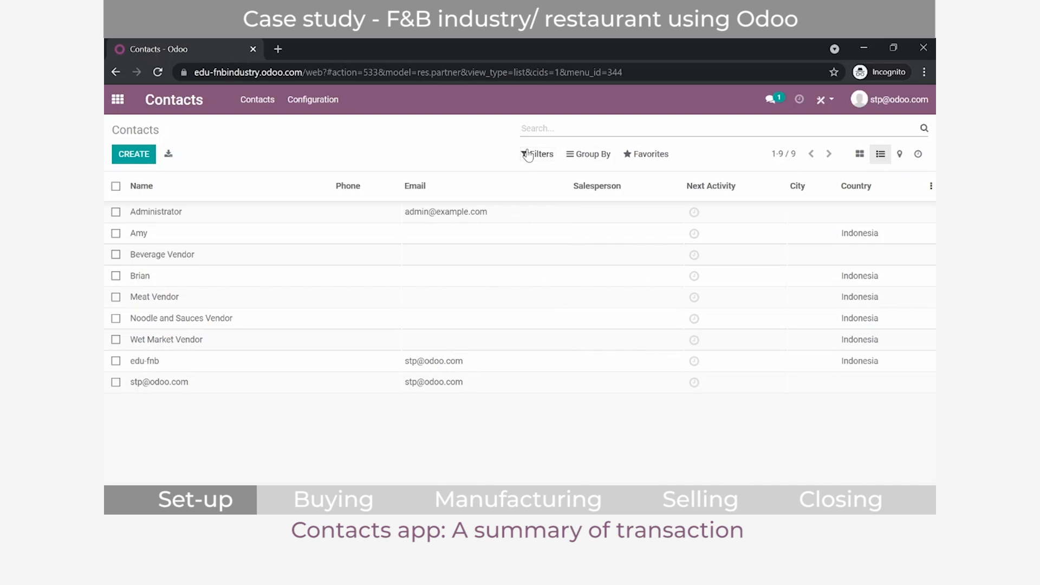
pyautogui.click(859, 154)
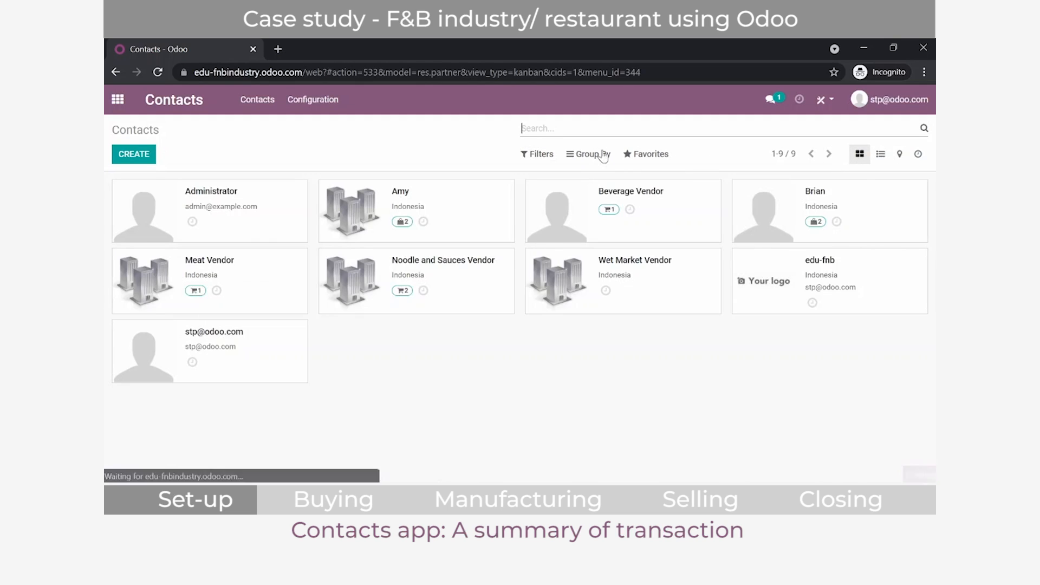
pyautogui.click(539, 157)
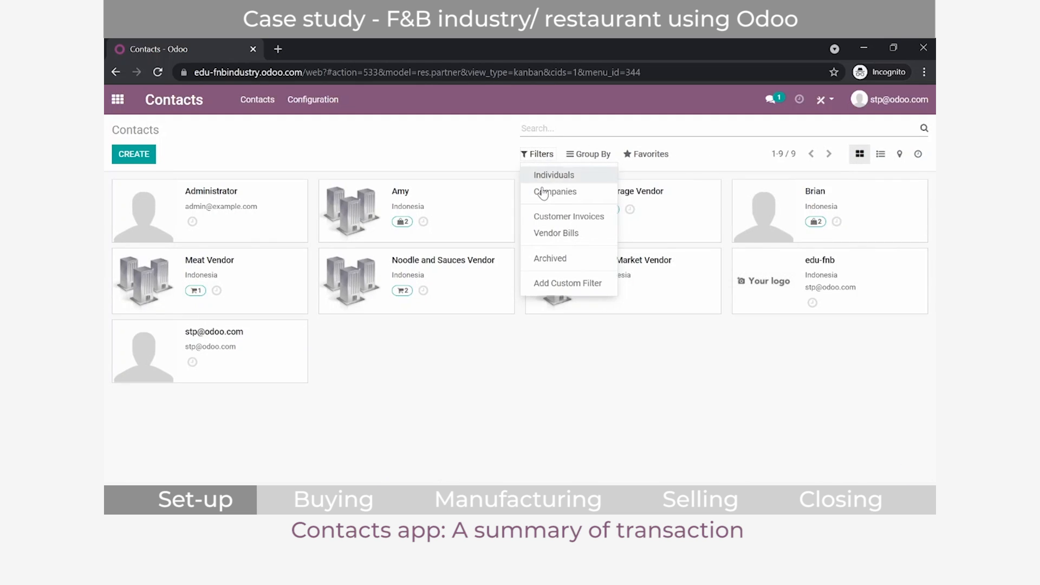
pyautogui.click(541, 217)
pyautogui.click(450, 281)
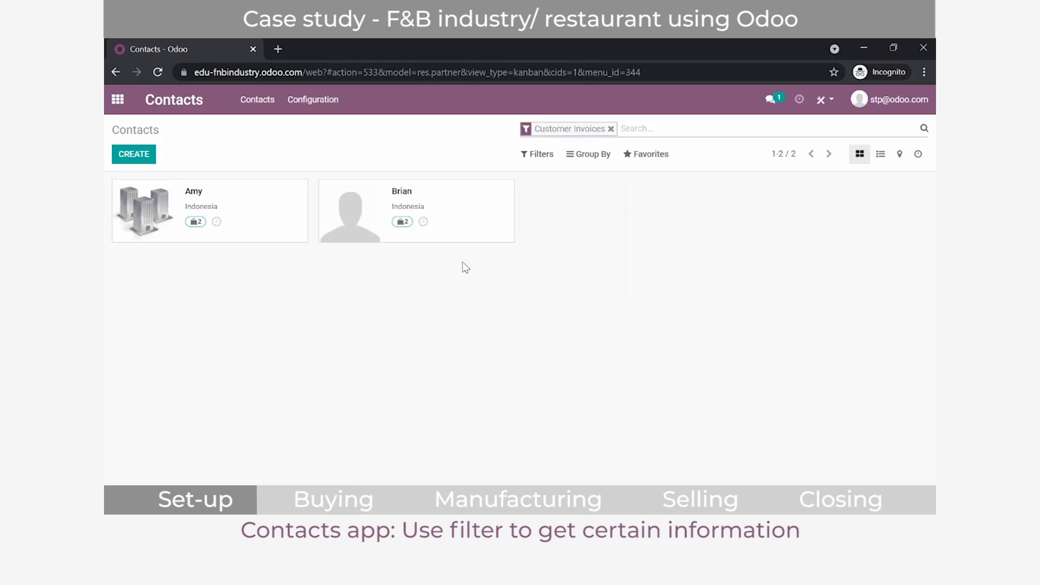
# Step: Replace the Customer Invoices filter on the contacts with Vendor Bills
pyautogui.click(543, 161)
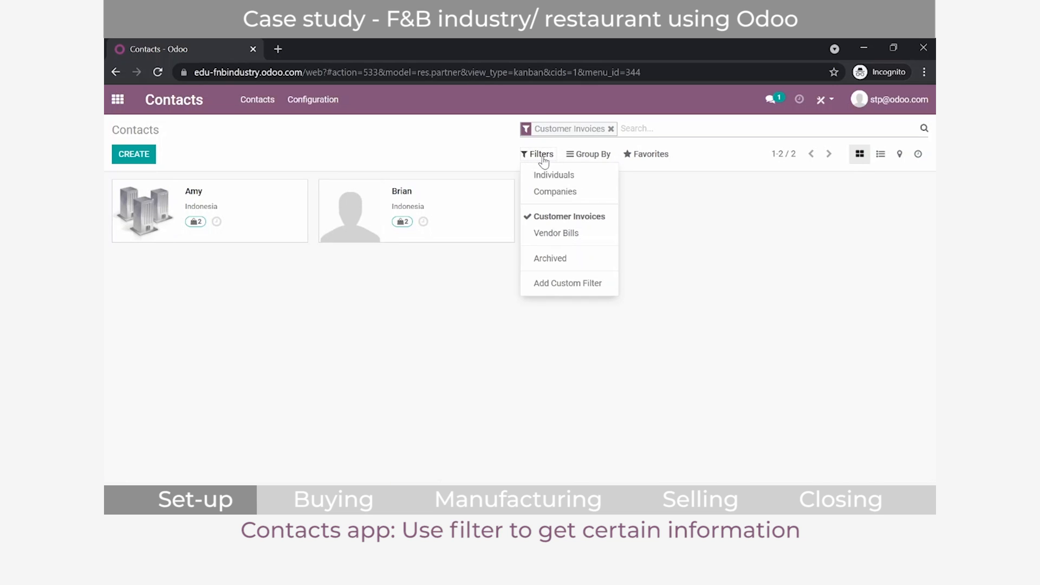
pyautogui.click(547, 233)
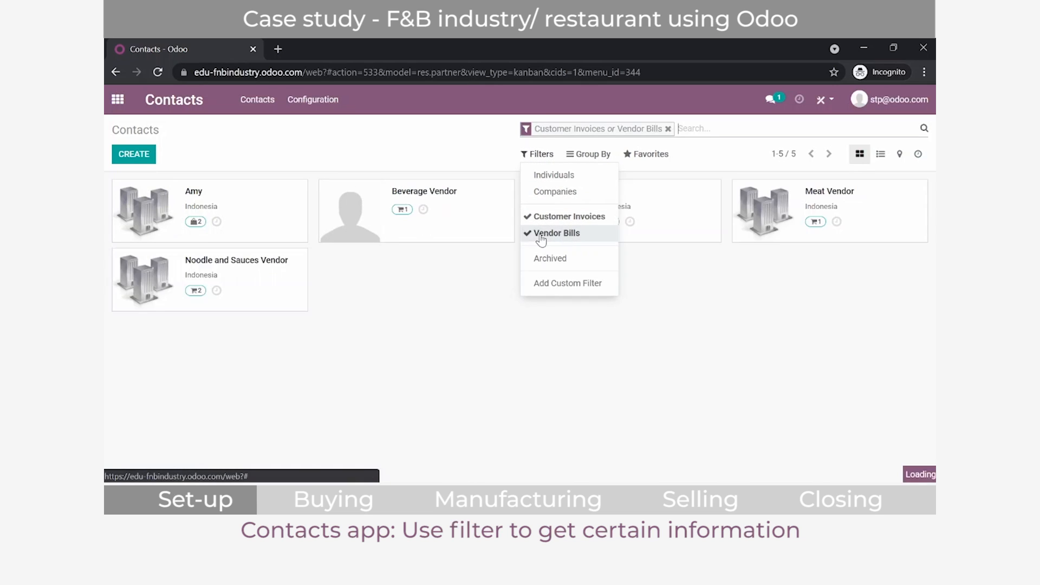
pyautogui.click(557, 216)
pyautogui.click(459, 331)
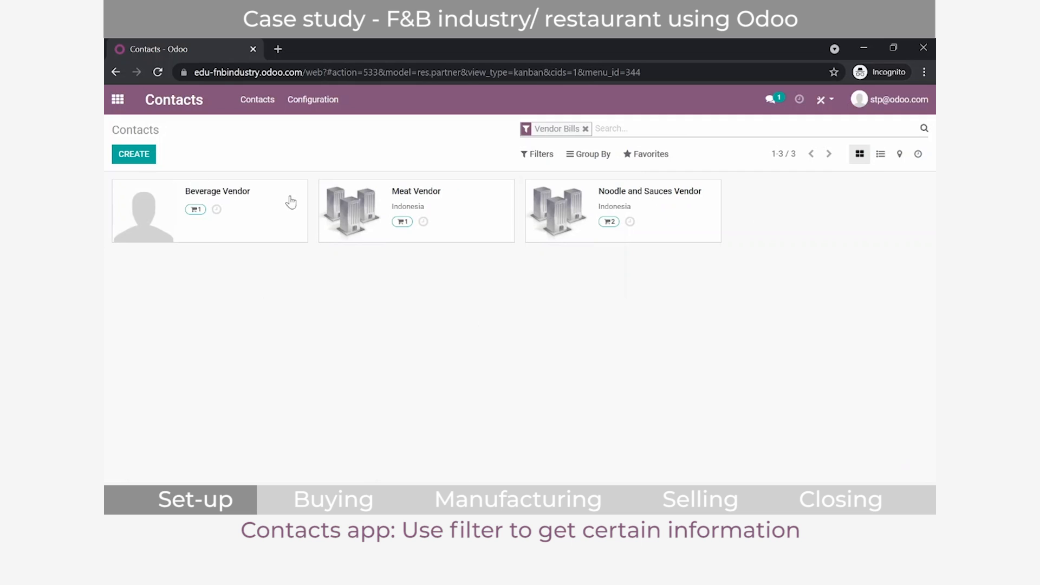
# Step: Find the product catalogue of the Sales app from the home screen and open the Chicken Breast product
pyautogui.click(115, 104)
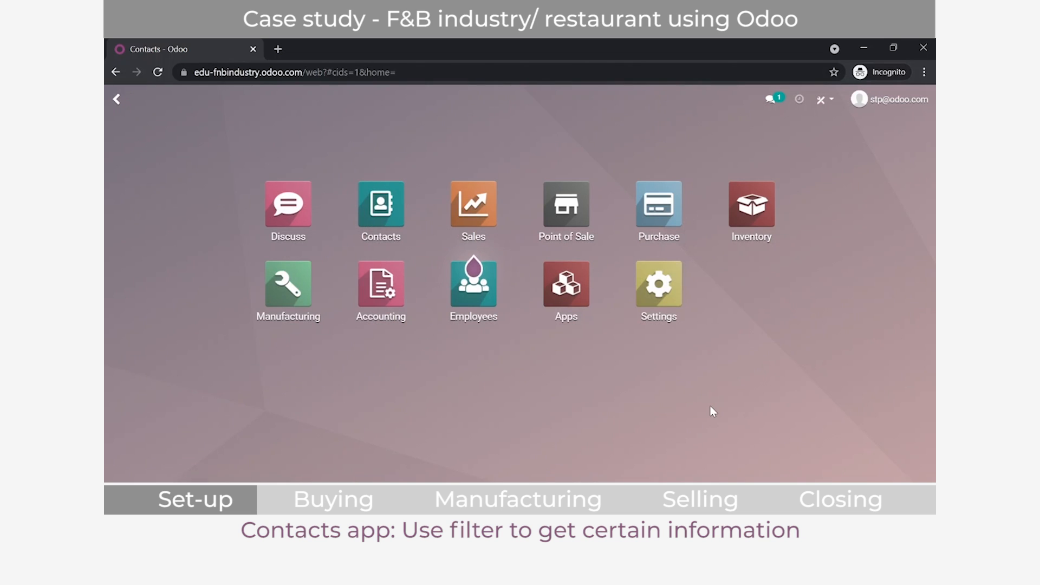
pyautogui.write('produc')
pyautogui.press('Return')
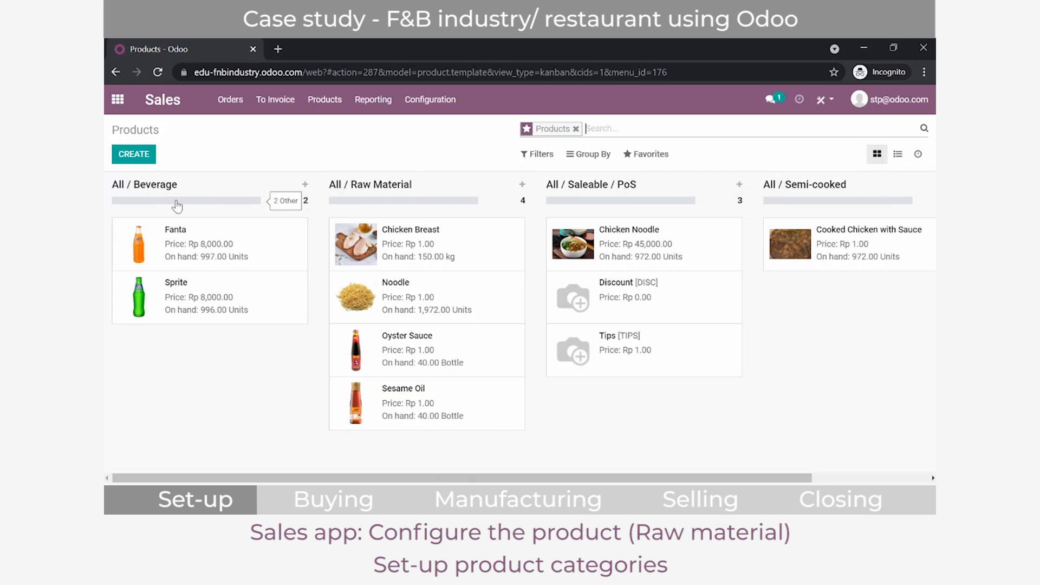
pyautogui.click(465, 242)
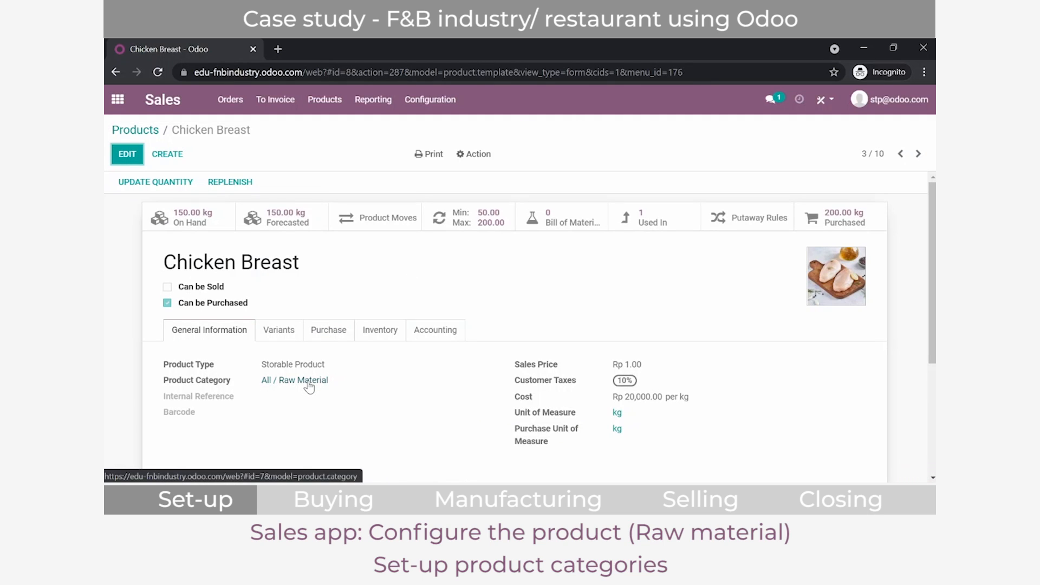
# Step: Examine the costing method and inventory valuation options of the All / Raw Material category, discard the edit and return to Chicken Breast
pyautogui.click(305, 380)
pyautogui.scroll(-2, 309, 385)
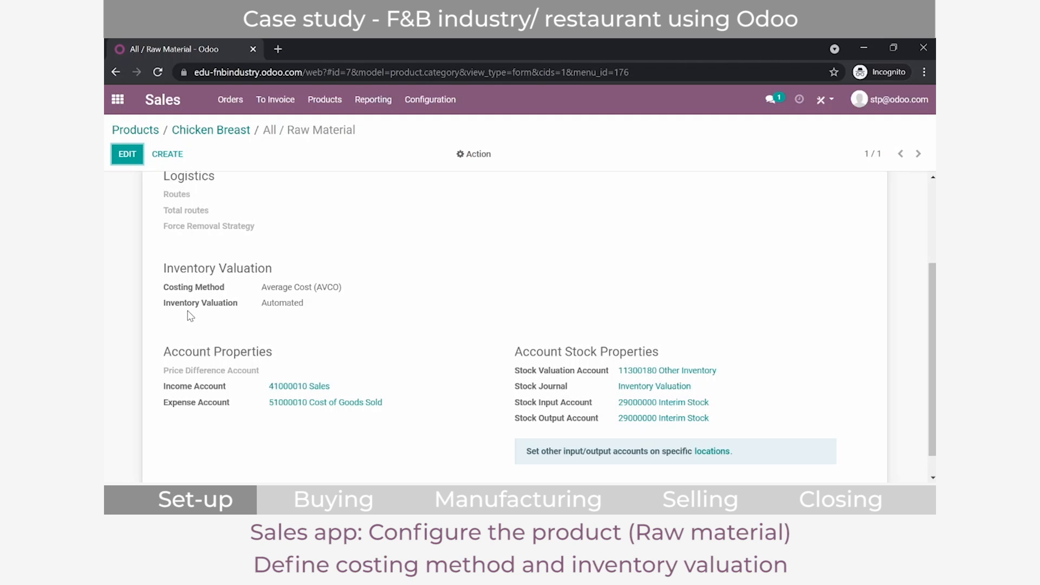
pyautogui.click(126, 154)
pyautogui.scroll(-2, 260, 358)
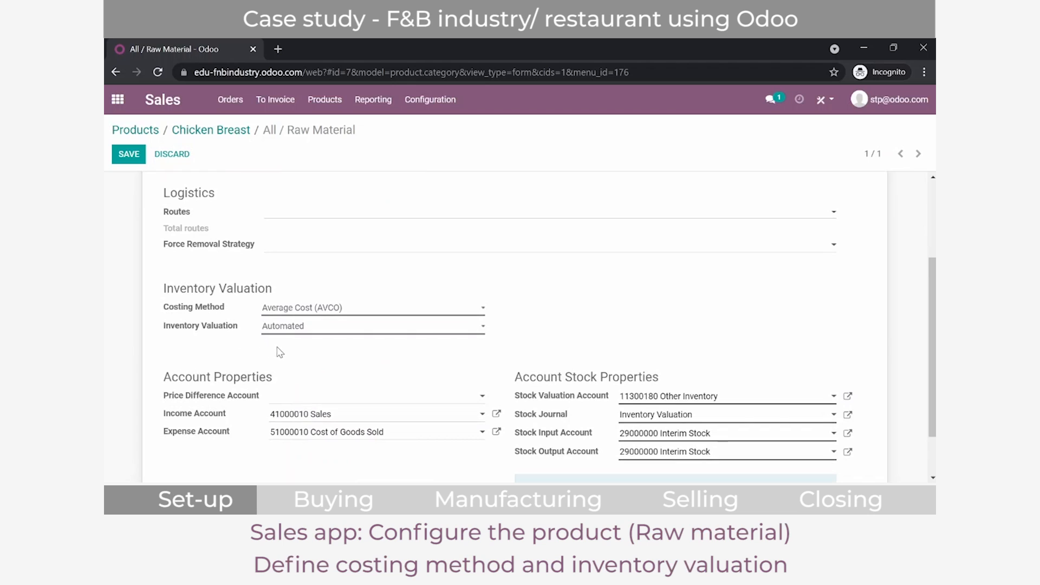
pyautogui.click(277, 314)
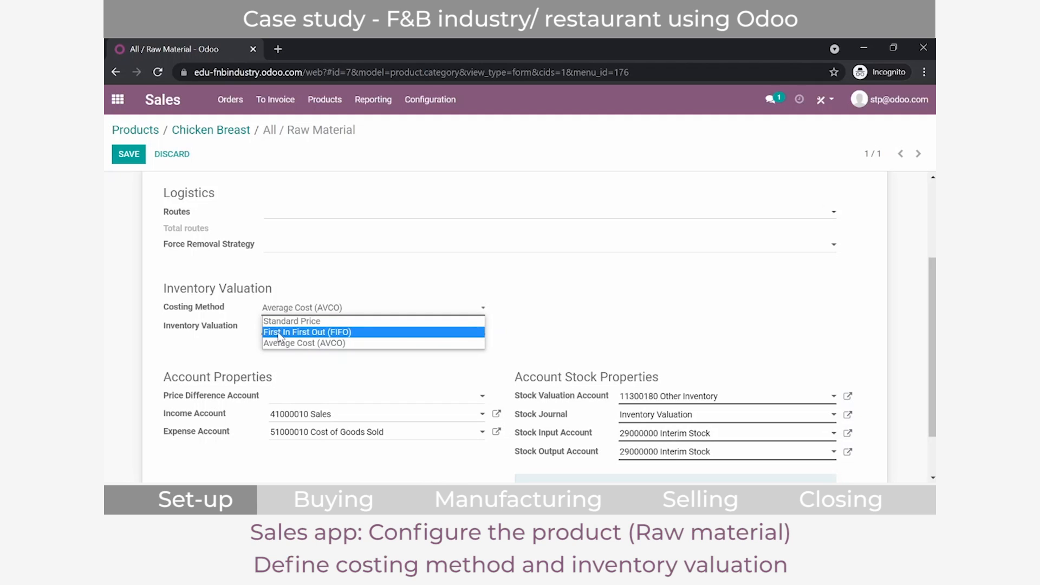
pyautogui.click(211, 343)
pyautogui.click(302, 328)
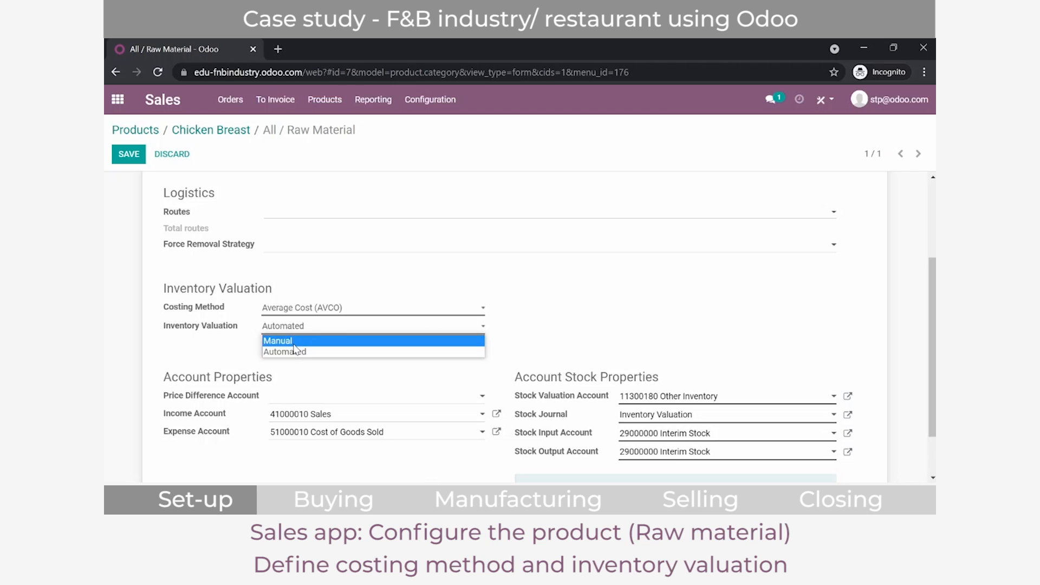
pyautogui.click(172, 153)
pyautogui.click(205, 131)
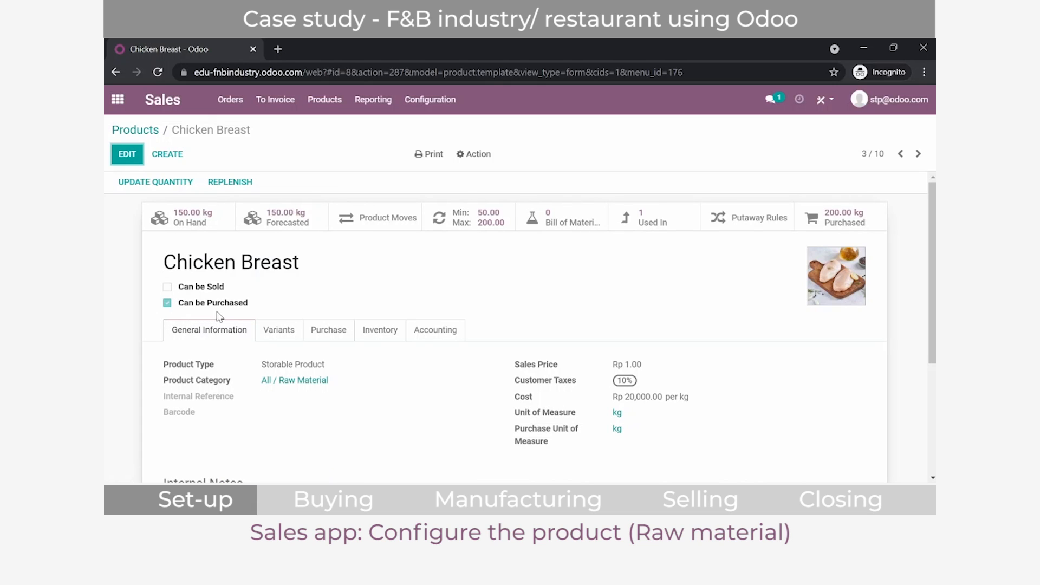
# Step: Review Chicken Breast's vendor pricing and its reordering rule, and return to the product overview
pyautogui.click(329, 331)
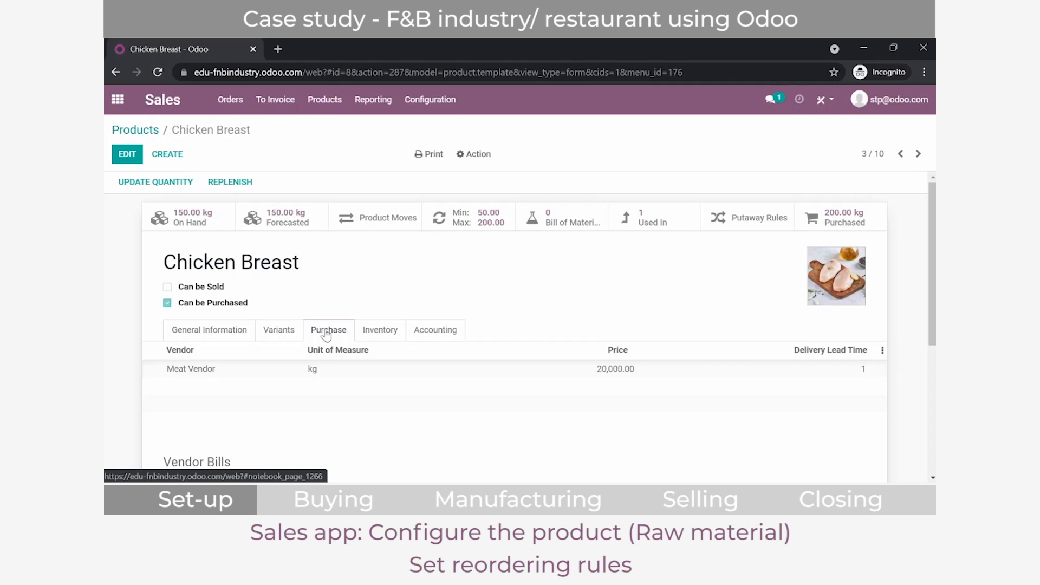
pyautogui.click(498, 221)
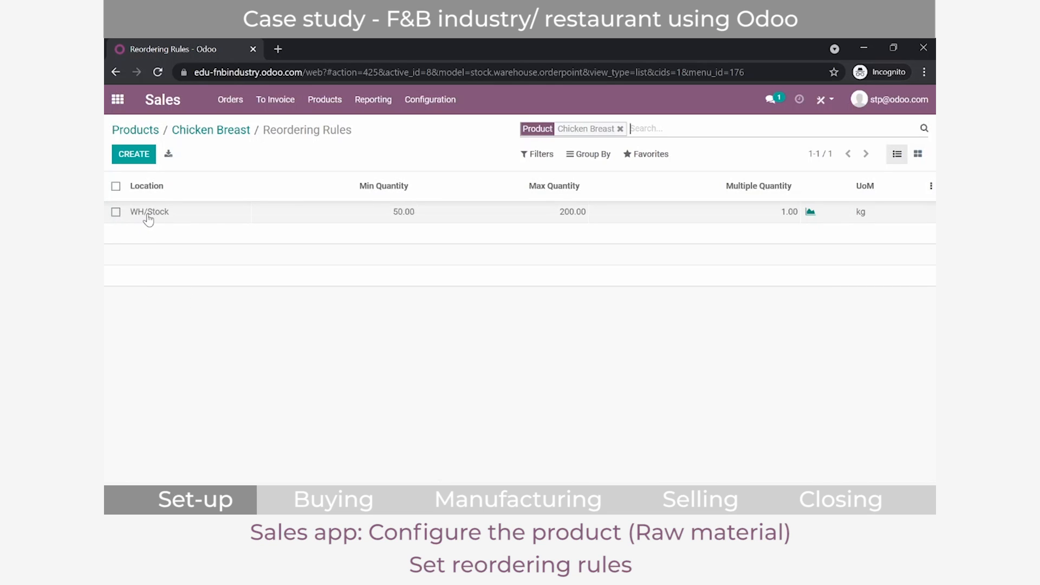
pyautogui.click(157, 132)
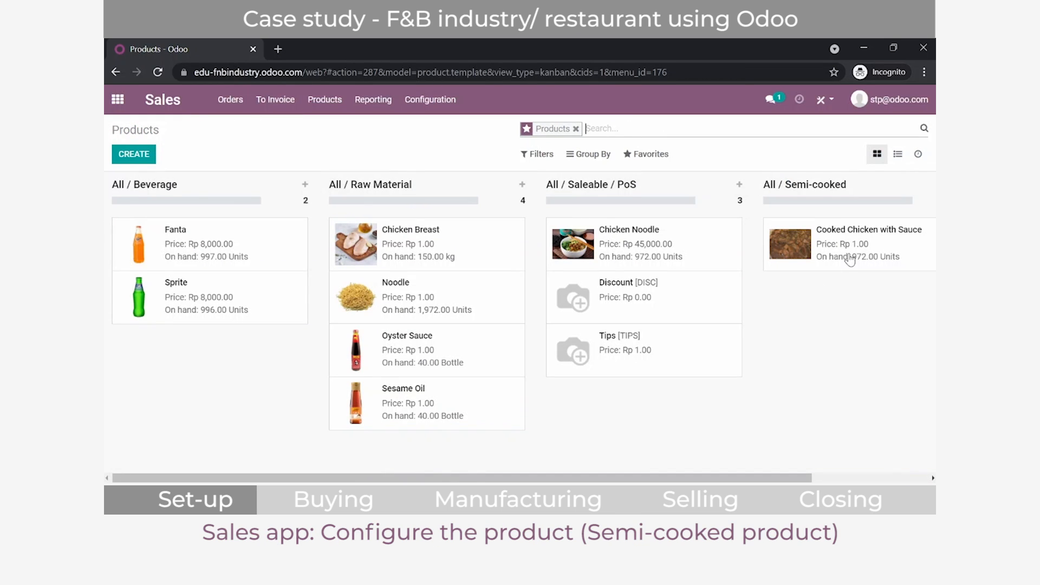
# Step: Open the Cooked Chicken with Sauce product and review its inventory routes
pyautogui.click(881, 249)
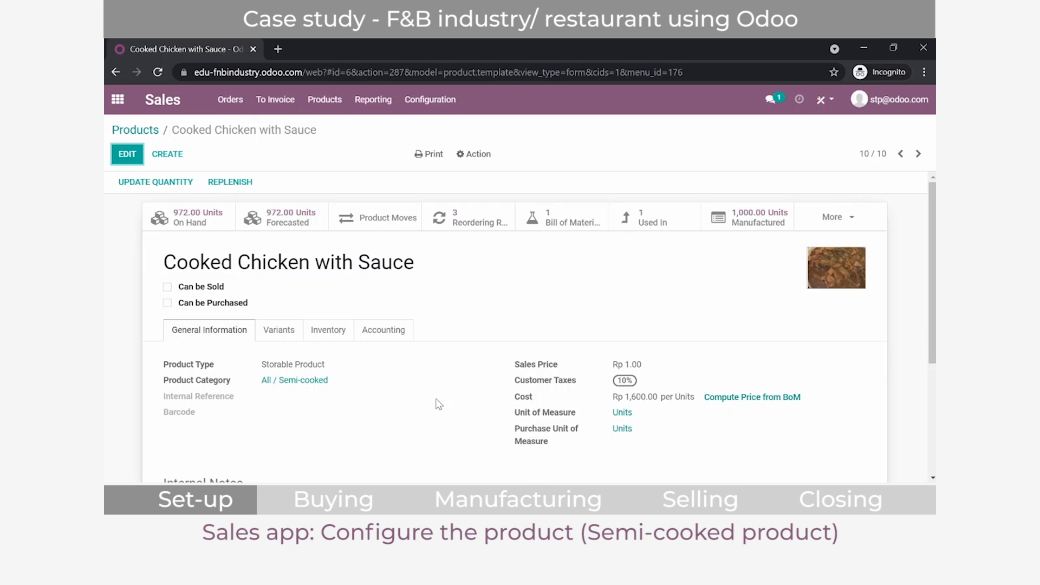
pyautogui.click(328, 332)
pyautogui.scroll(-2, 329, 343)
pyautogui.scroll(-1, 329, 343)
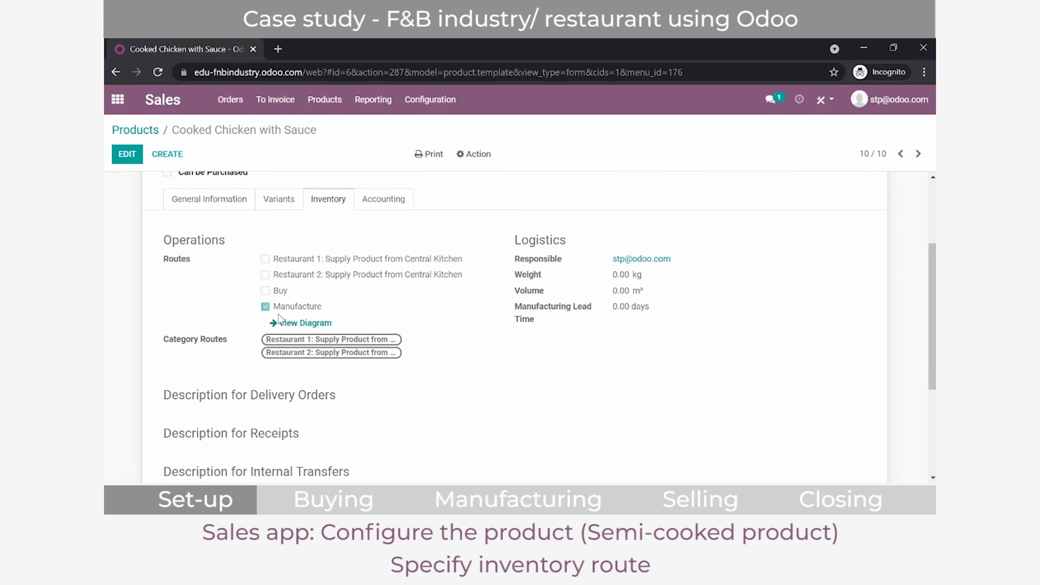
pyautogui.scroll(3, 280, 318)
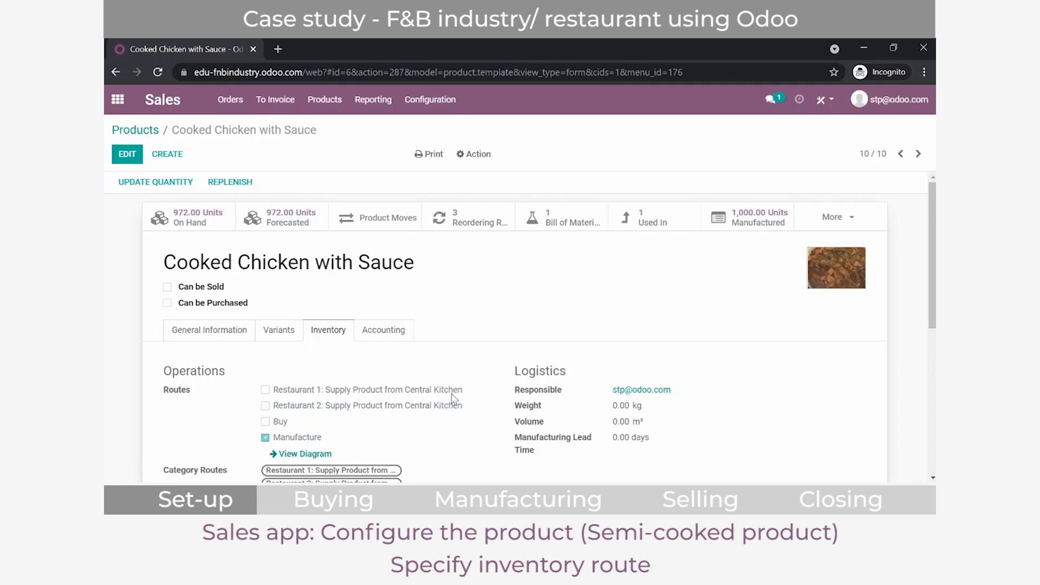
# Step: Open the bill of materials of Cooked Chicken with Sauce and view its structure and cost report
pyautogui.click(562, 219)
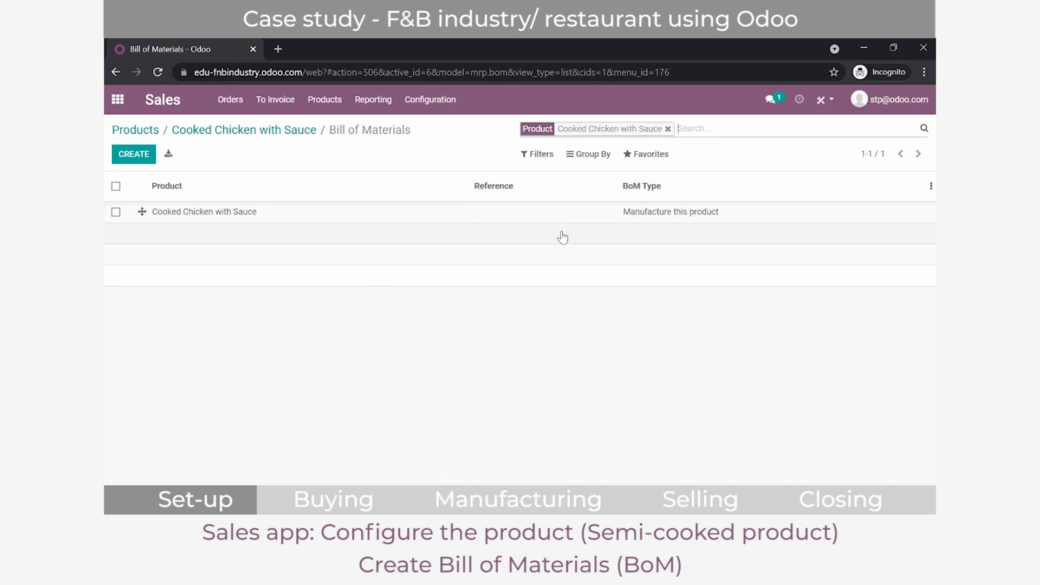
pyautogui.click(342, 211)
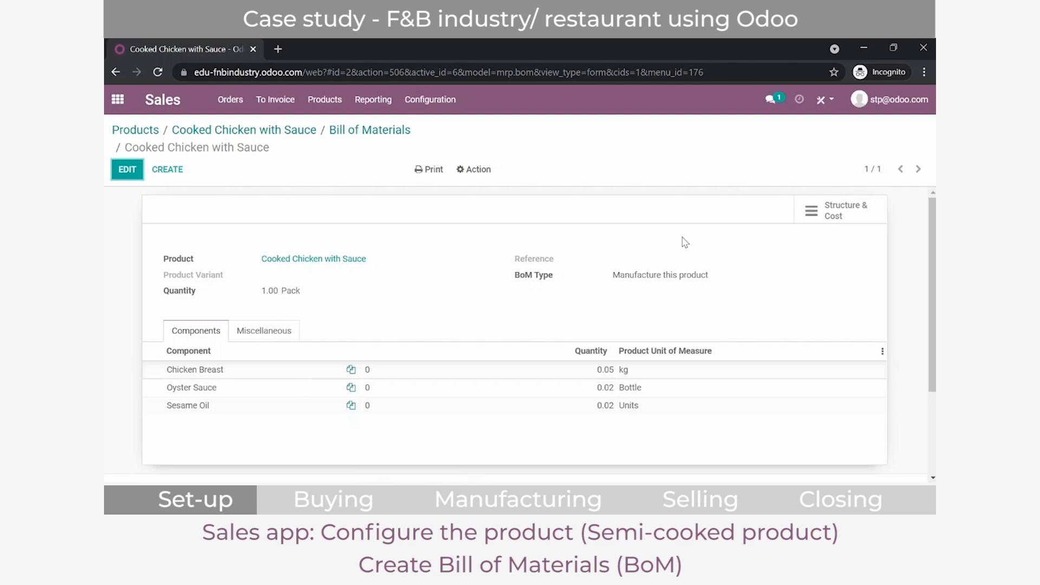
pyautogui.click(823, 215)
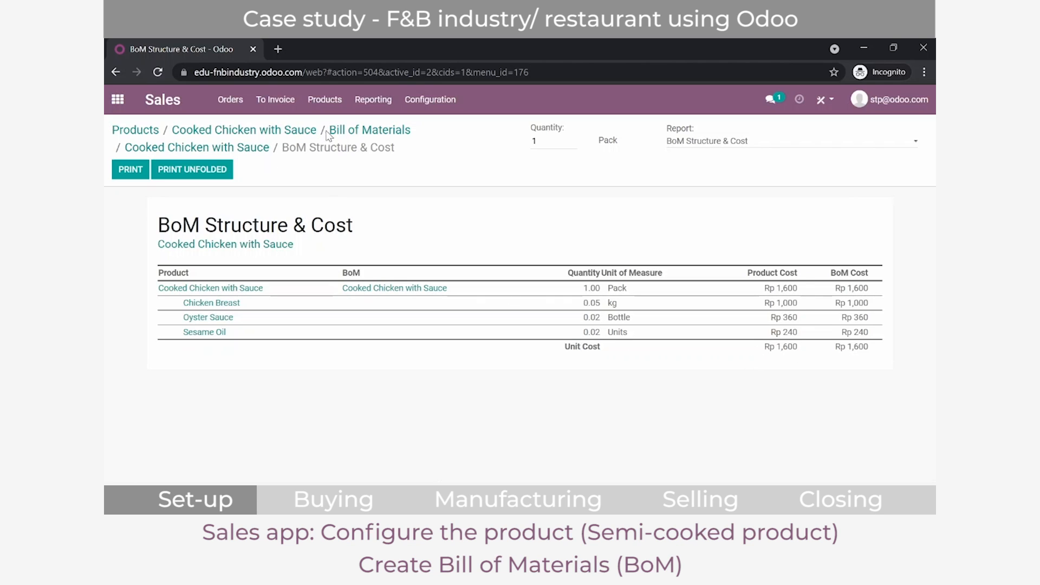
# Step: Open the Chicken Noodle product, review its kit bill of materials, and return to the product overview
pyautogui.click(139, 138)
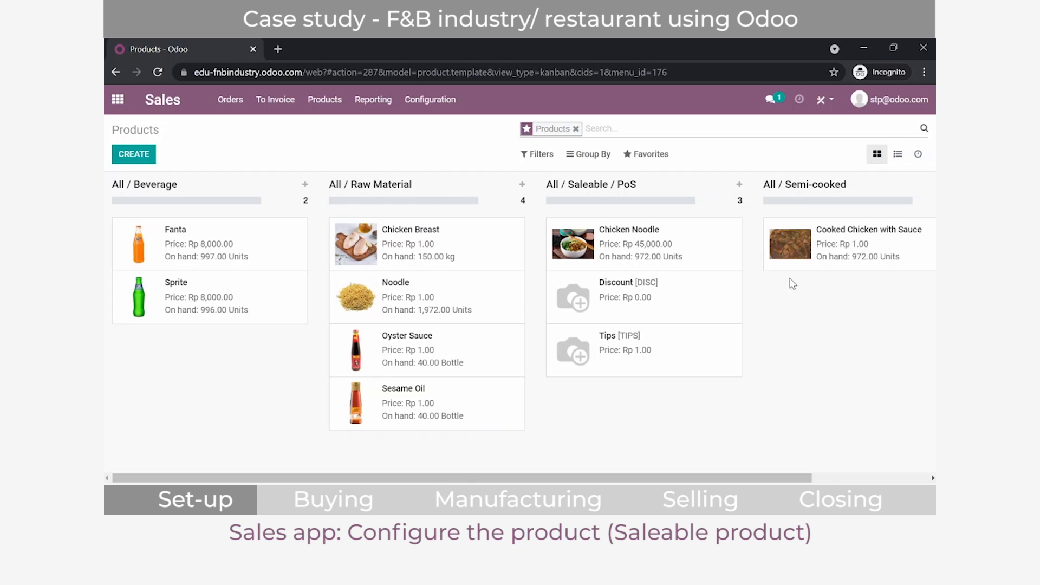
pyautogui.click(706, 252)
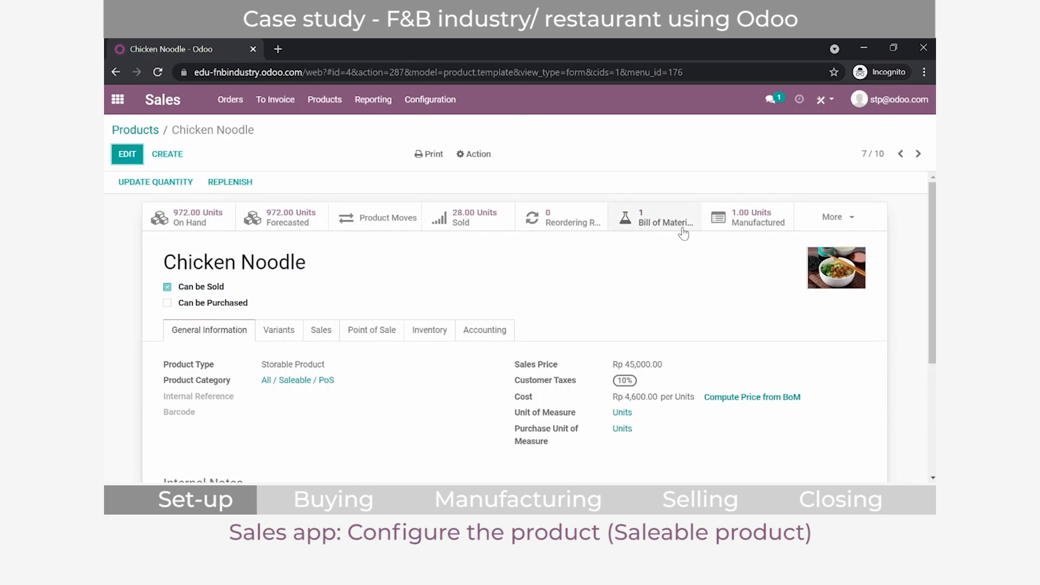
pyautogui.click(683, 232)
pyautogui.click(546, 218)
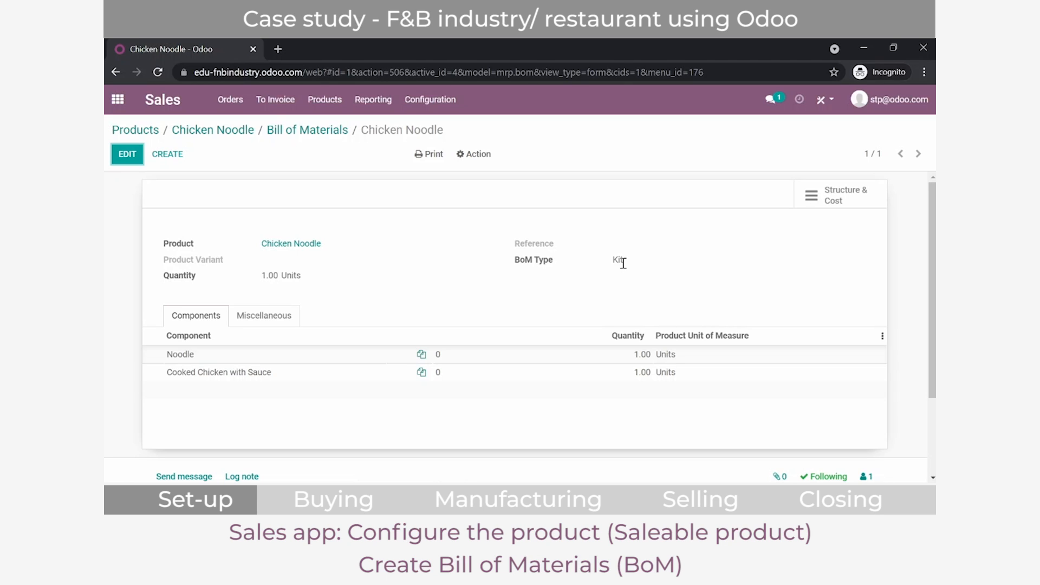
pyautogui.click(157, 130)
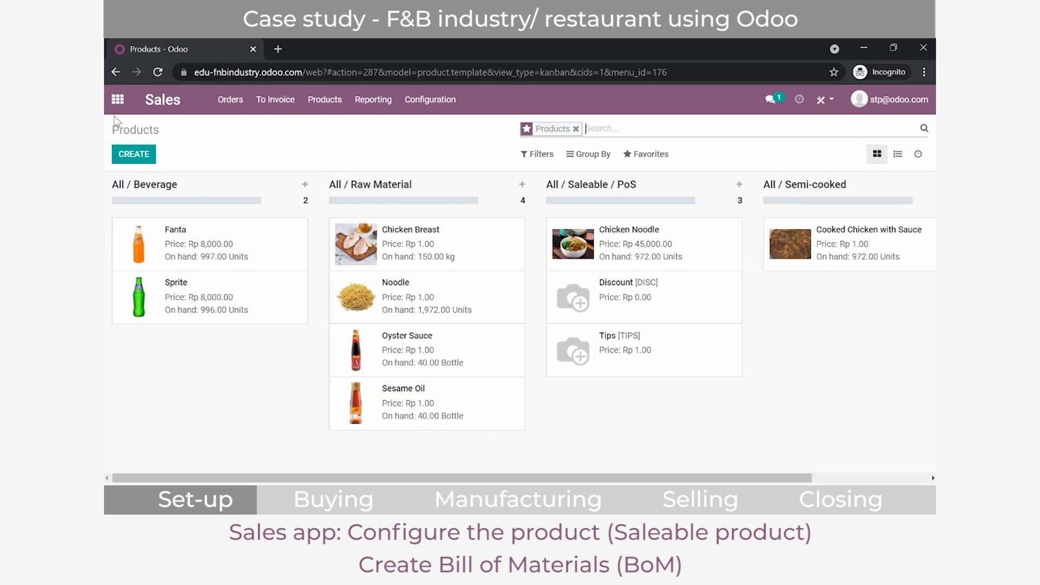
# Step: Switch to the Purchase app and start a new request for quotation with Meat Vendor as the vendor
pyautogui.click(118, 99)
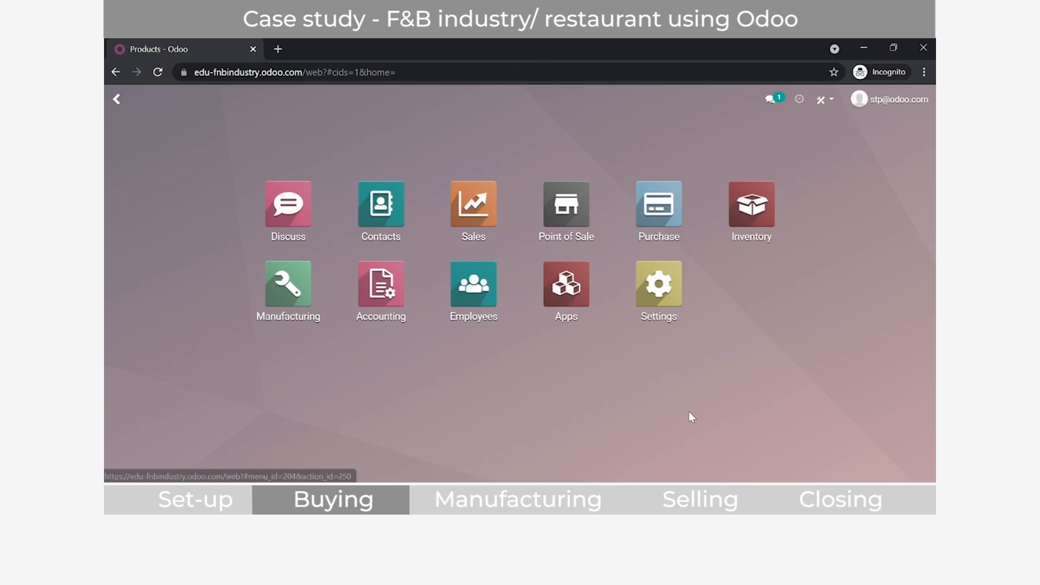
pyautogui.click(688, 207)
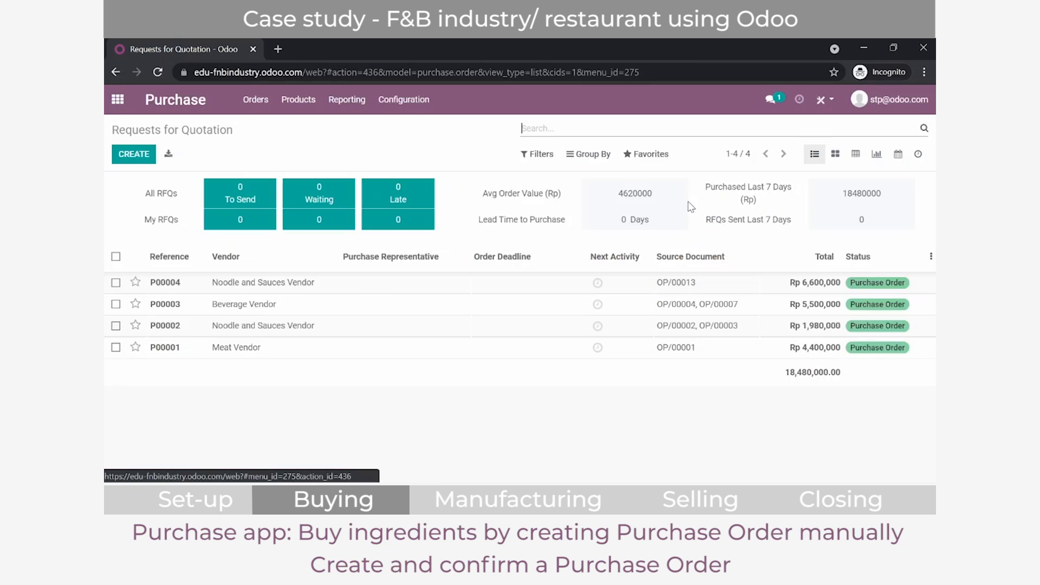
pyautogui.click(133, 155)
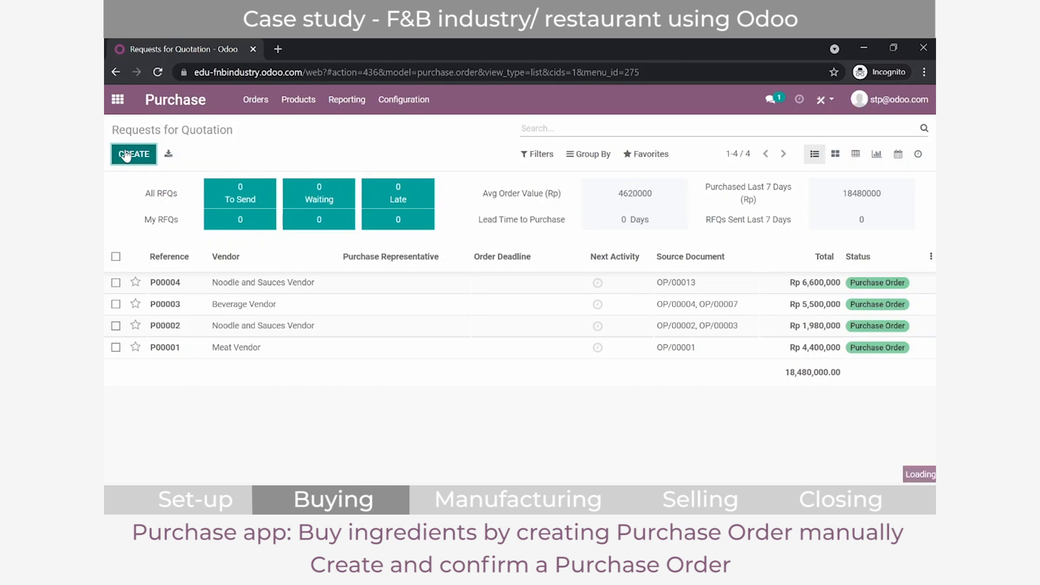
pyautogui.click(307, 284)
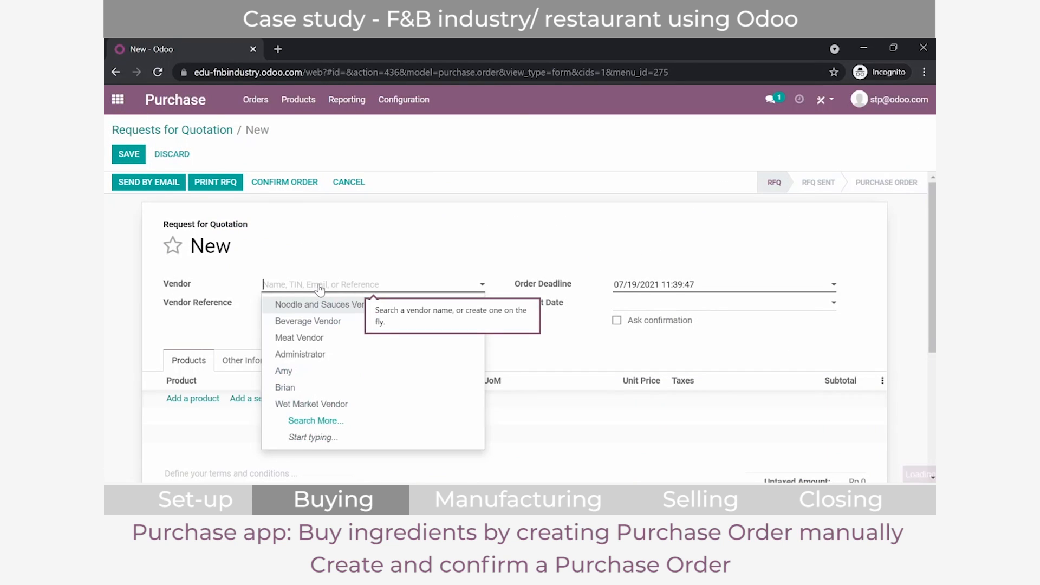
pyautogui.click(308, 341)
# Step: Add a Chicken Breast product line to the request for quotation with a quantity of 100 kg
pyautogui.click(191, 398)
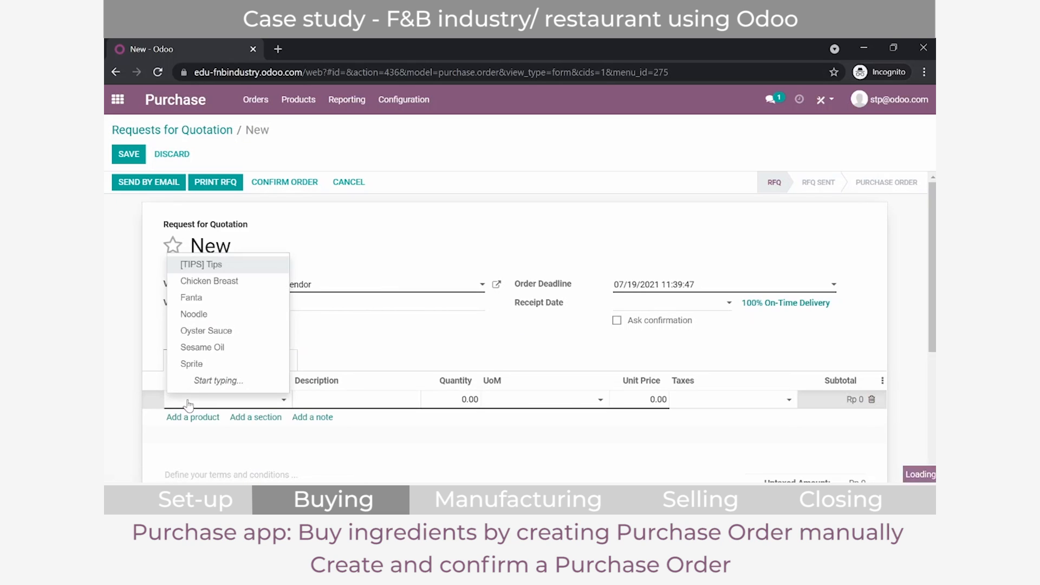
pyautogui.click(222, 281)
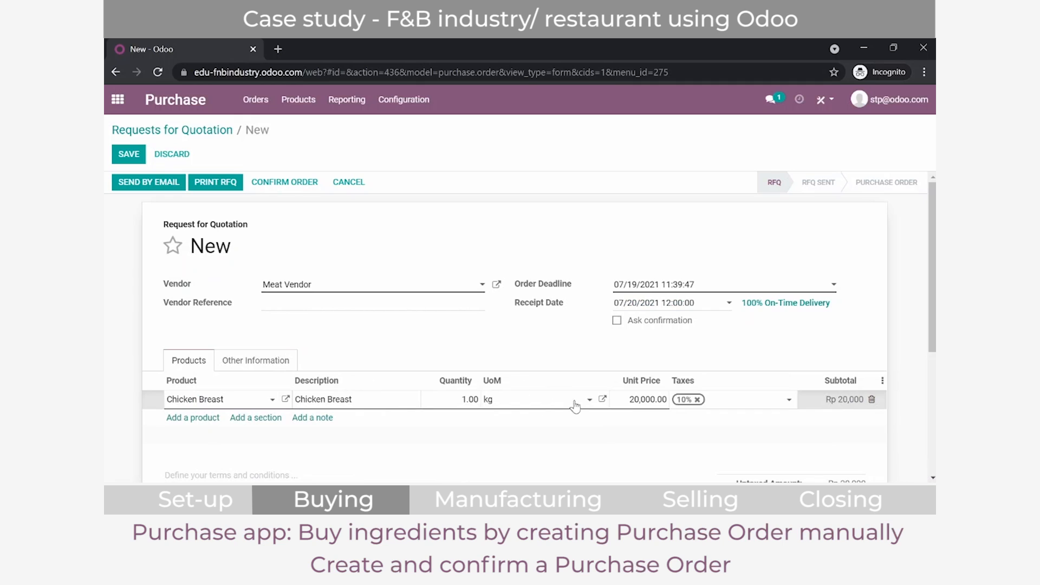
pyautogui.click(469, 400)
pyautogui.write('100')
pyautogui.click(474, 356)
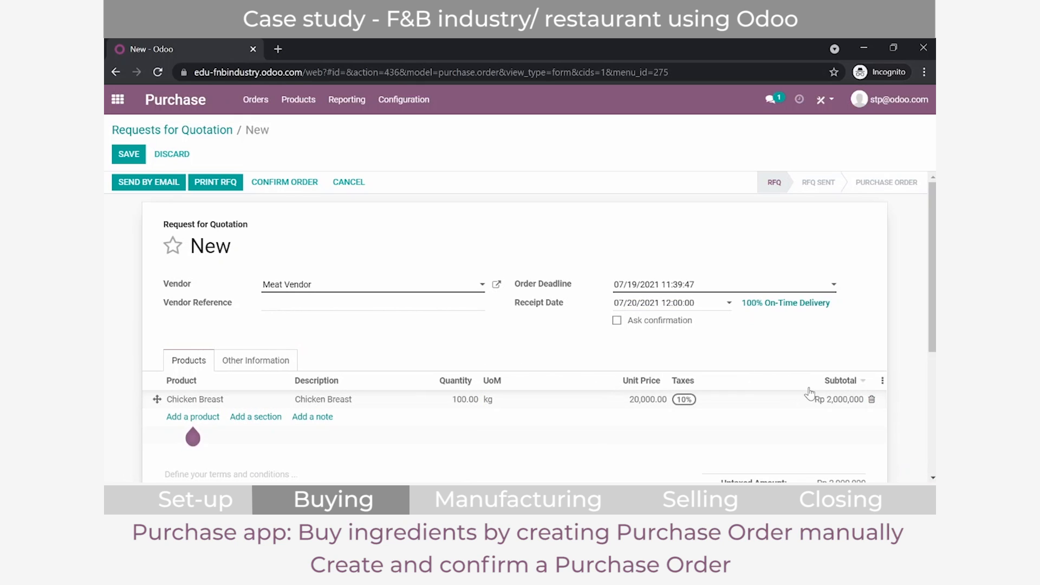
# Step: Check the totals of the Meat Vendor request for quotation and confirm it as a purchase order
pyautogui.scroll(-3, 475, 365)
pyautogui.scroll(3, 379, 297)
pyautogui.click(281, 184)
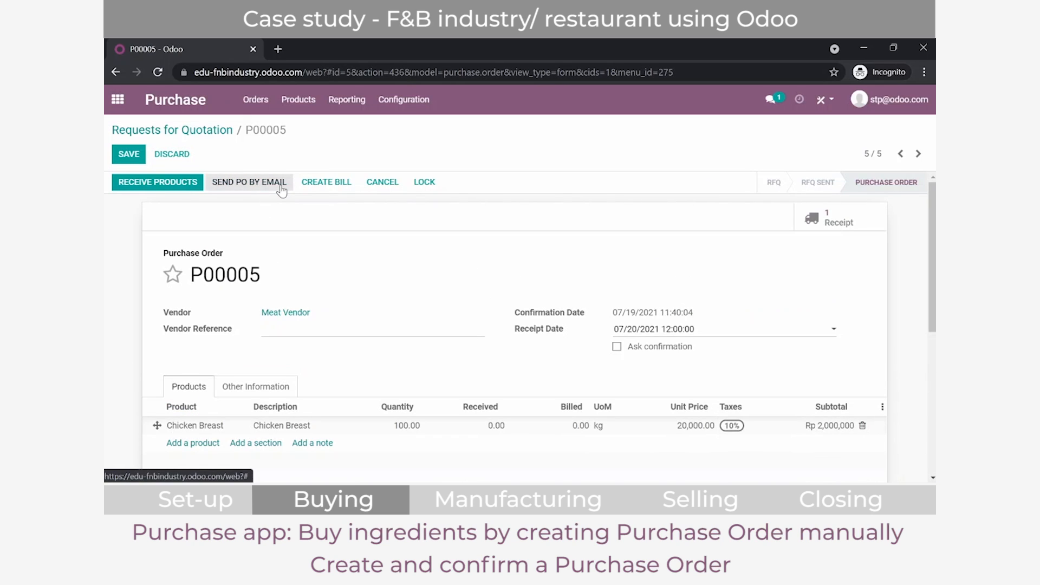
# Step: Open the Inventory app in a second browser tab and open the Central Kitchen receipt awaiting processing for purchase order P00005
pyautogui.rightClick(107, 113)
pyautogui.click(140, 116)
pyautogui.click(326, 44)
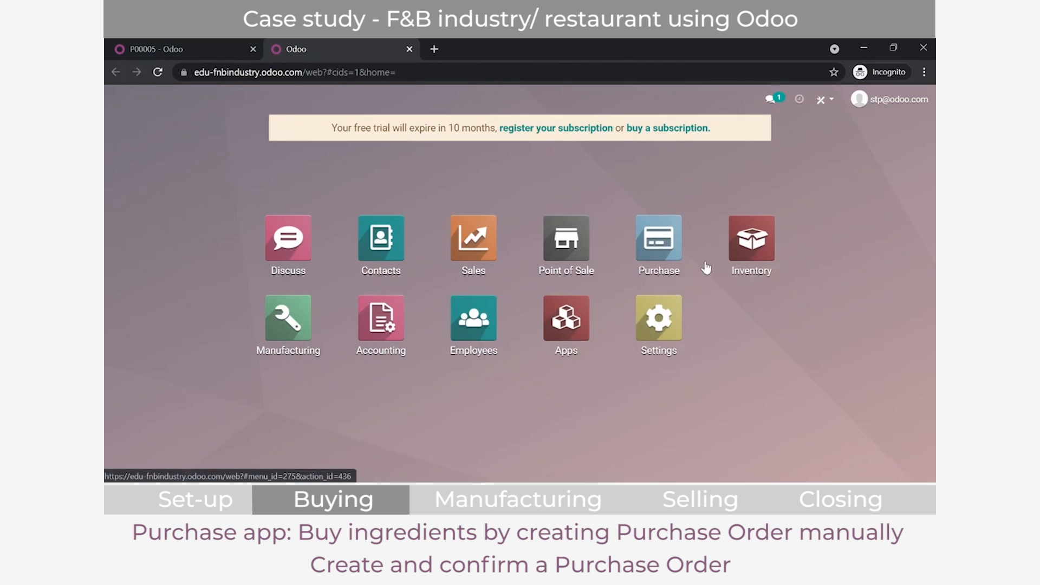
pyautogui.click(750, 238)
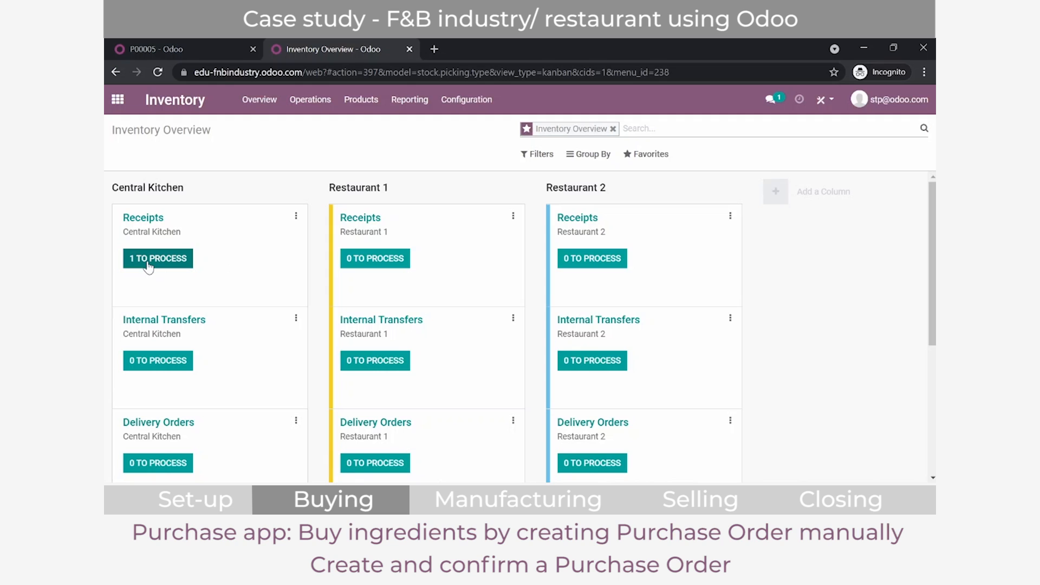
pyautogui.click(148, 260)
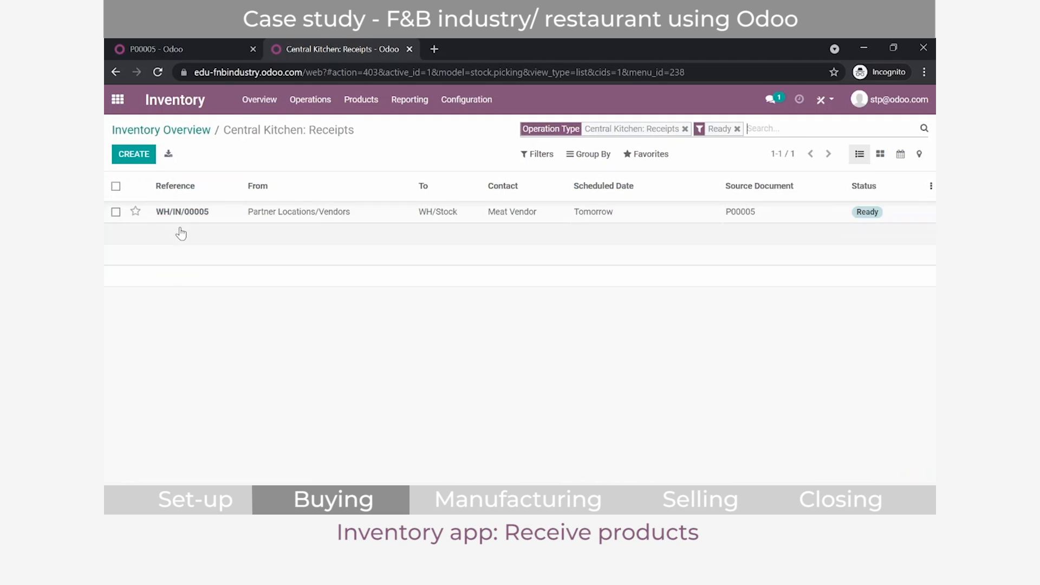
pyautogui.click(189, 217)
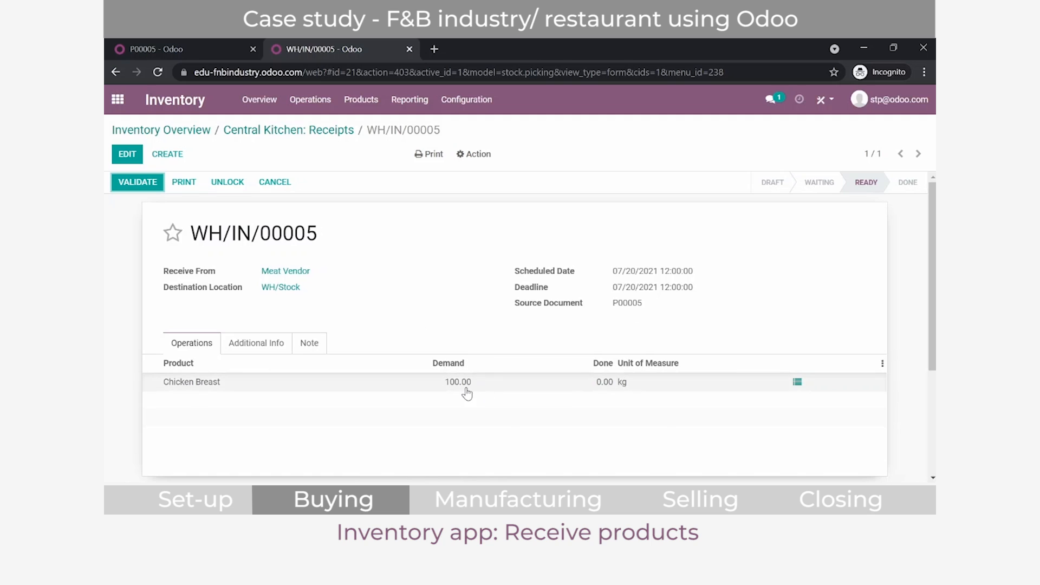
# Step: Validate the Chicken Breast receipt for its full demanded quantity and return to the inventory overview
pyautogui.click(138, 182)
pyautogui.click(229, 217)
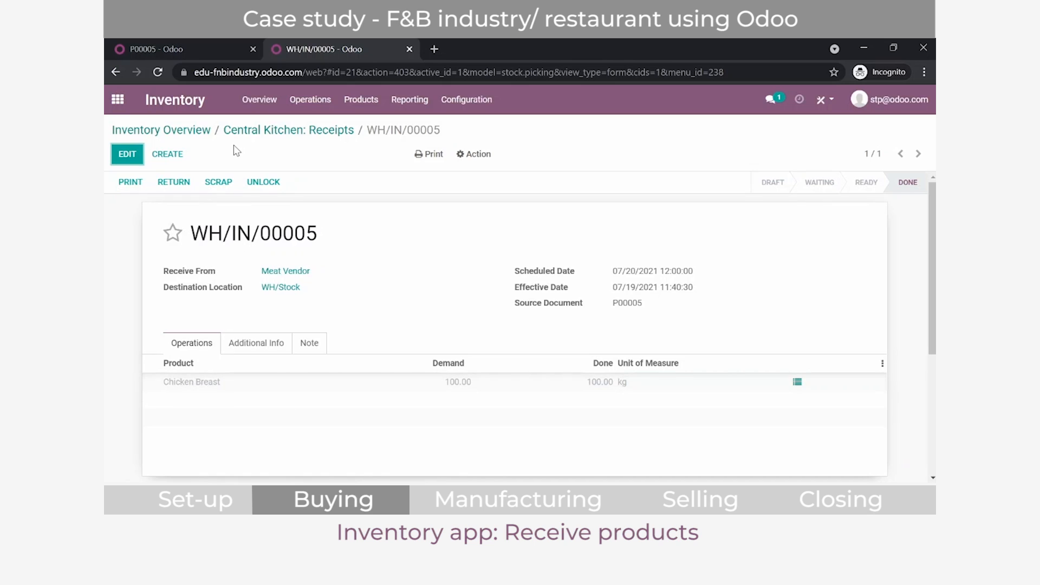
pyautogui.click(203, 130)
# Step: Go back to purchase order P00005, reload it and review the received quantity and totals
pyautogui.click(196, 42)
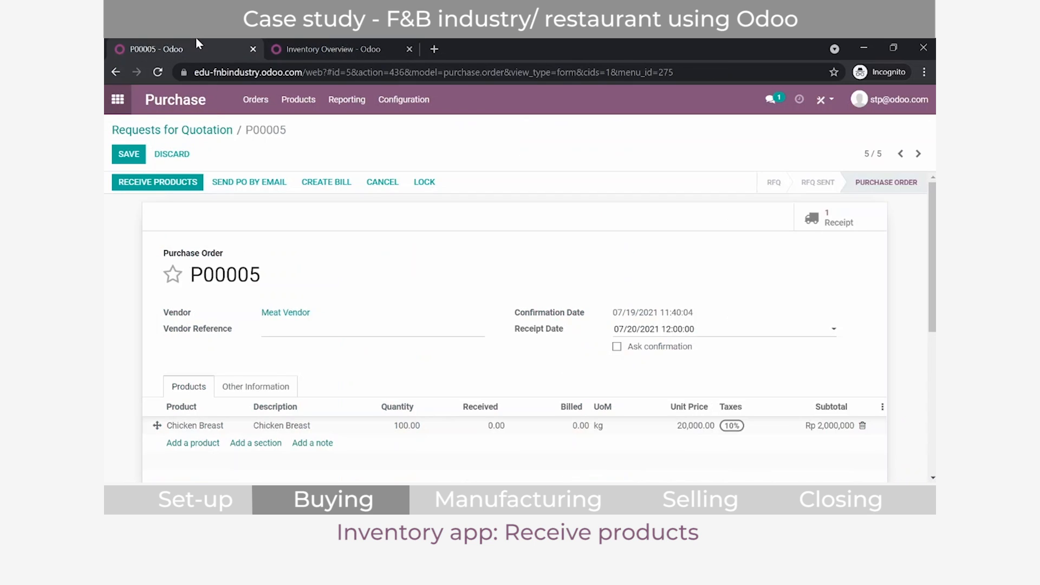
pyautogui.click(162, 76)
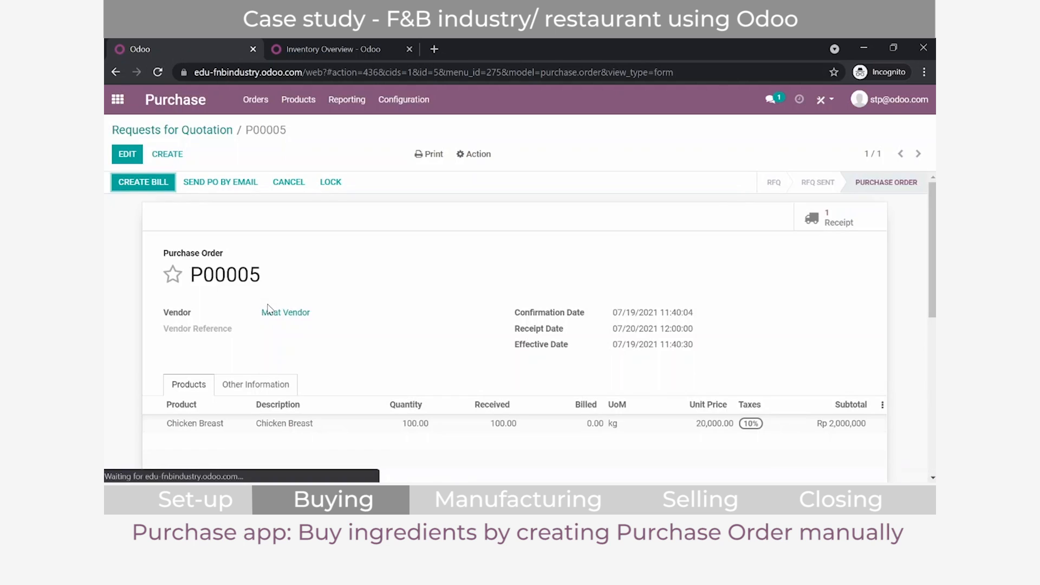
pyautogui.scroll(-1, 271, 287)
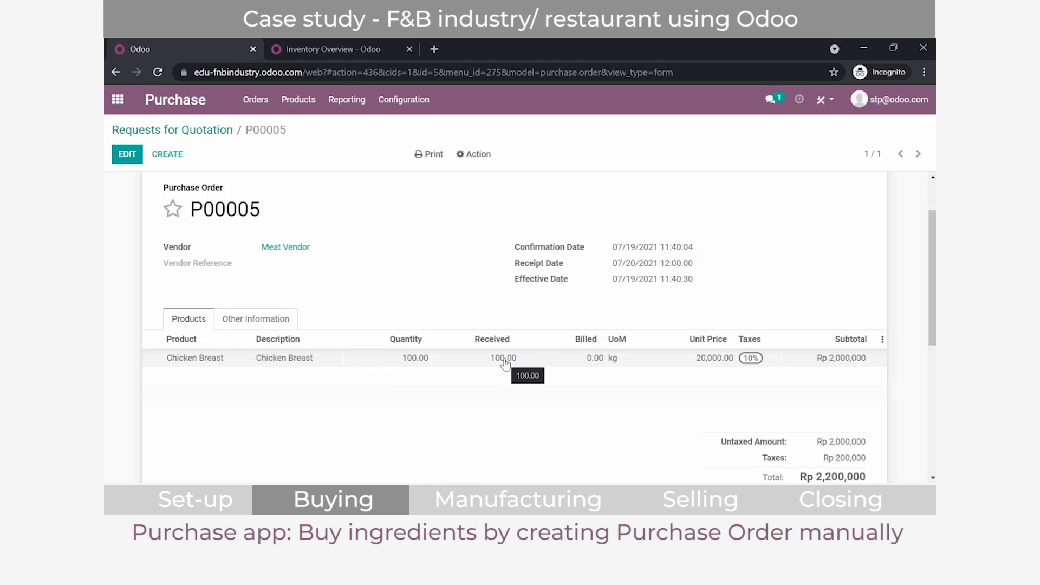
pyautogui.scroll(2, 504, 362)
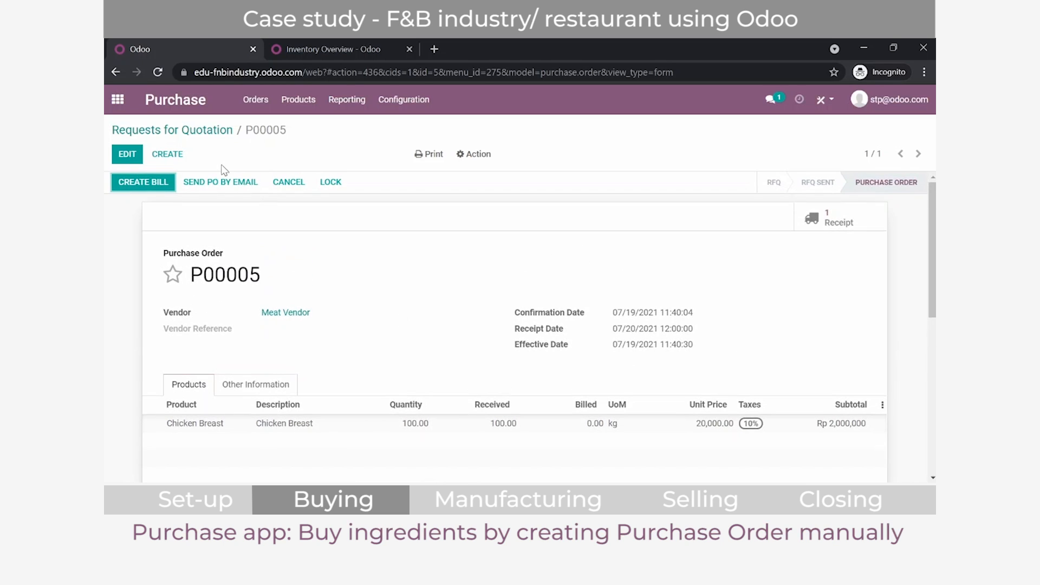
# Step: Create the vendor bill for P00005 with bill date 07/19/2021, confirm it and return to the requests for quotation list
pyautogui.click(141, 183)
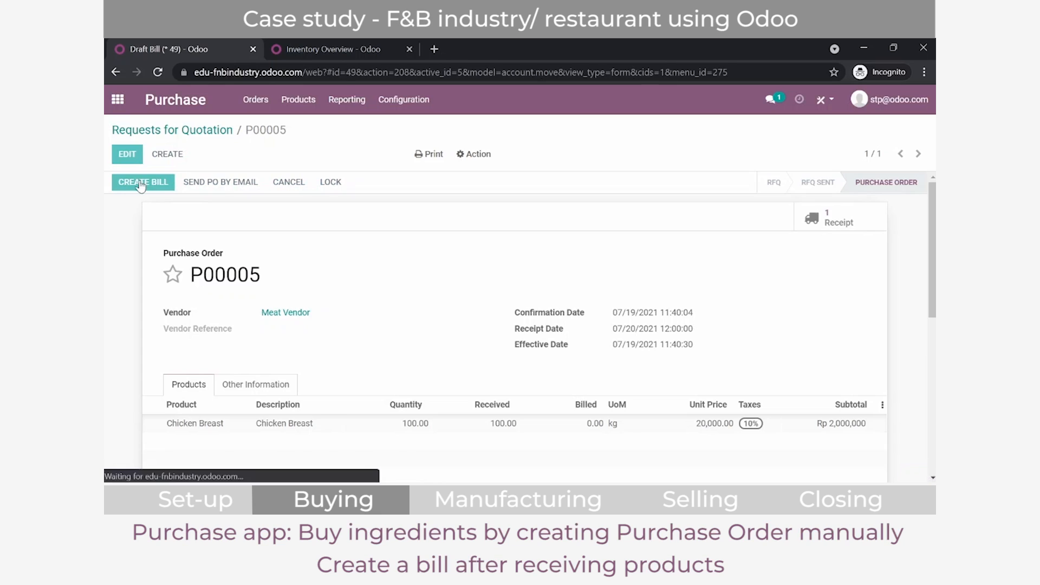
pyautogui.click(127, 154)
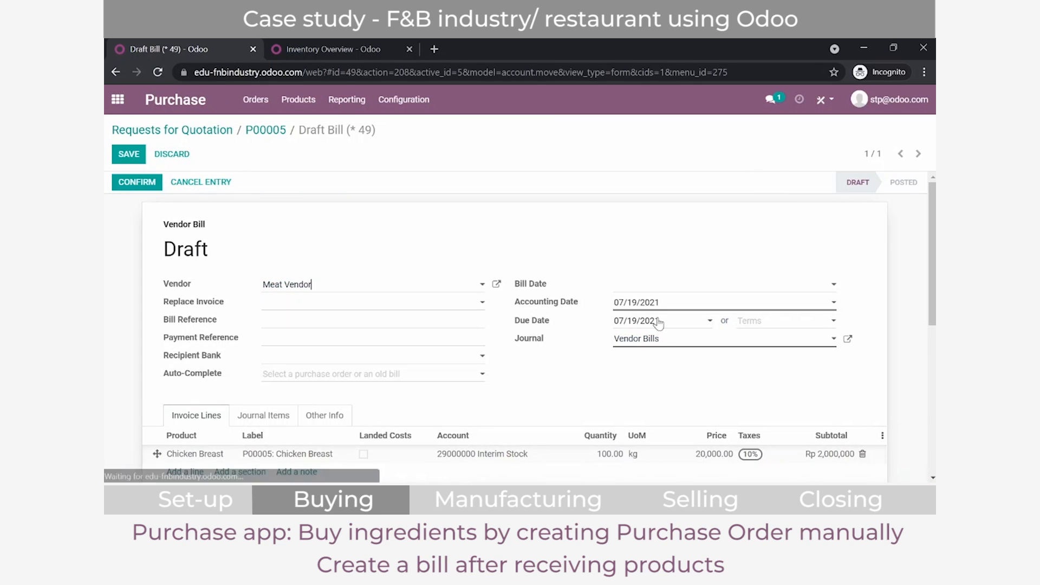
pyautogui.click(670, 287)
pyautogui.click(671, 228)
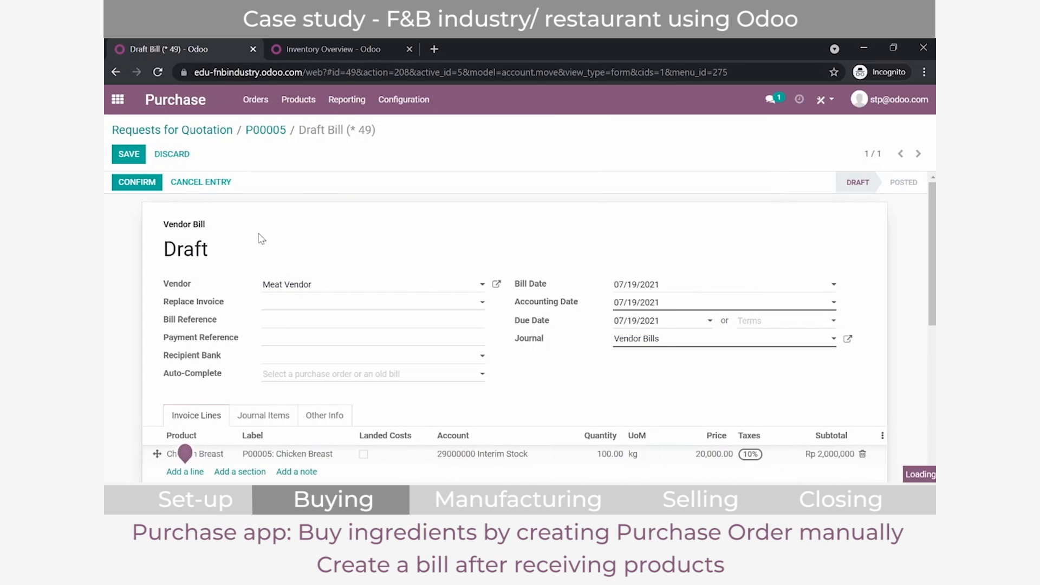
pyautogui.click(128, 182)
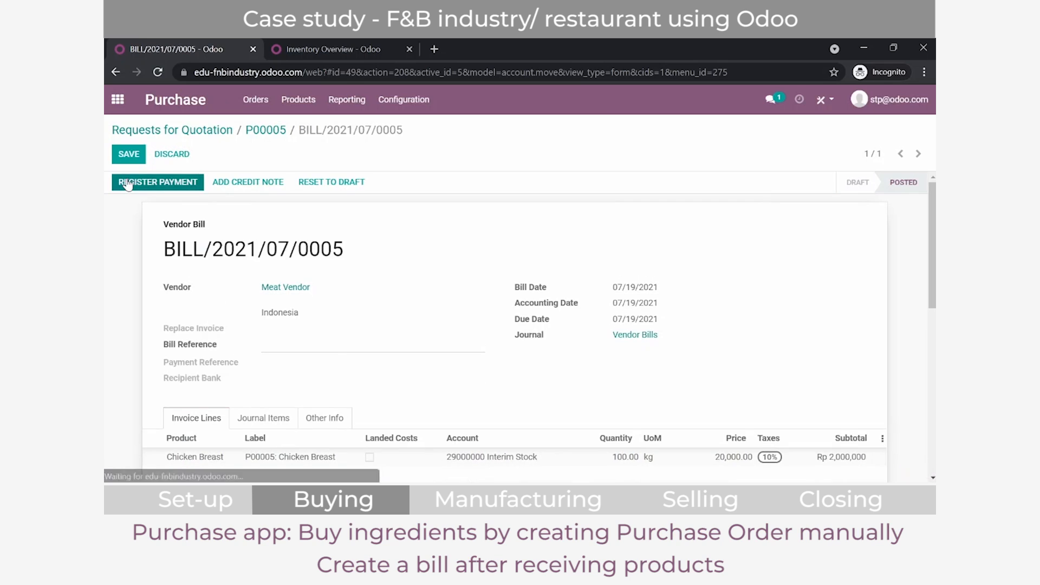
pyautogui.click(152, 118)
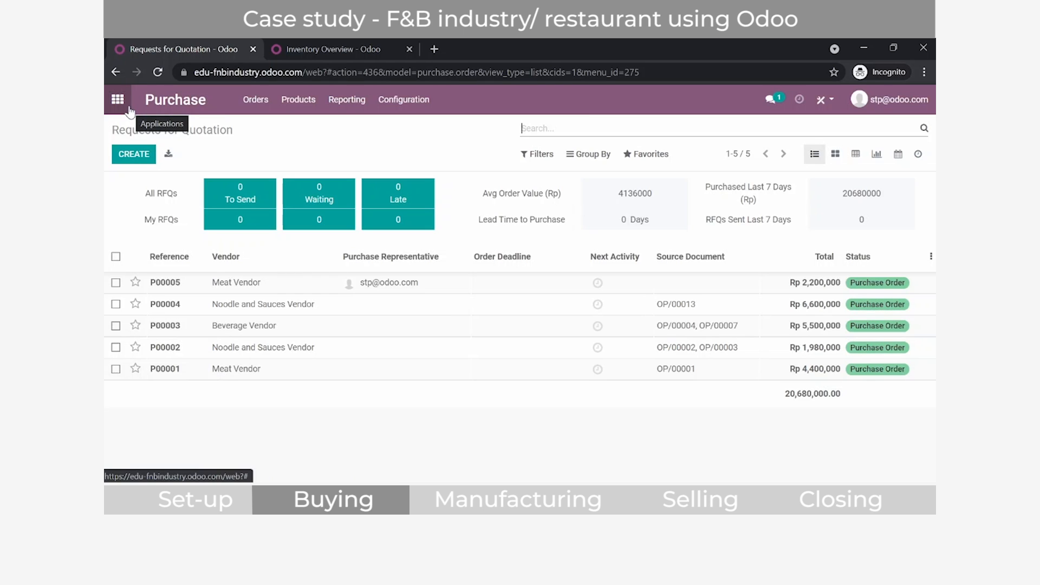
# Step: Search the apps for "prod" to reach the Sales products and open the Chicken Breast product
pyautogui.click(129, 109)
pyautogui.write('prod')
pyautogui.press('Return')
pyautogui.click(479, 244)
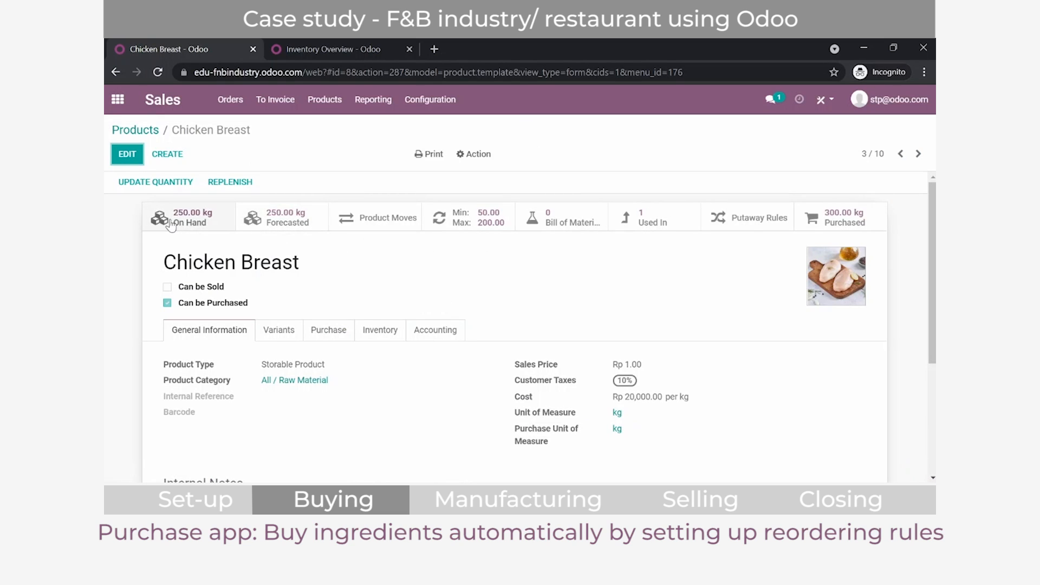
# Step: Set Chicken Breast's reordering rule to a minimum of 300 and a maximum of 500, save it and return to the product
pyautogui.click(467, 217)
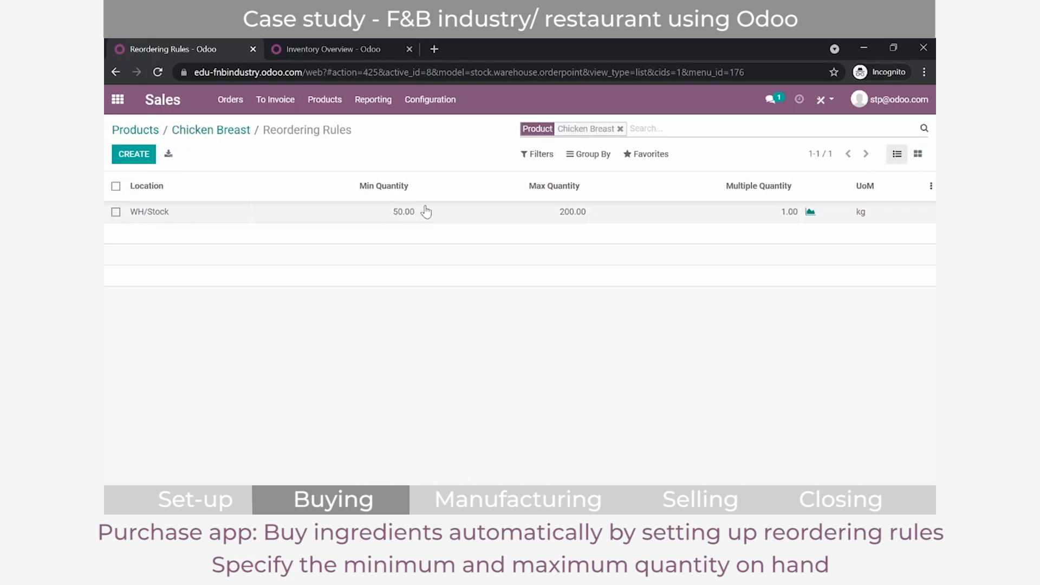
pyautogui.click(396, 212)
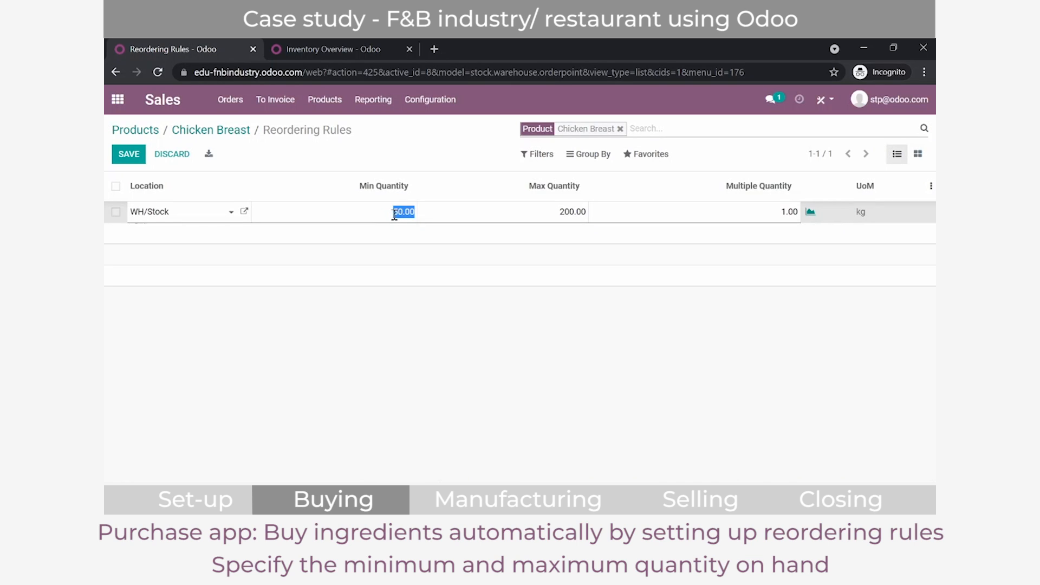
pyautogui.write('300')
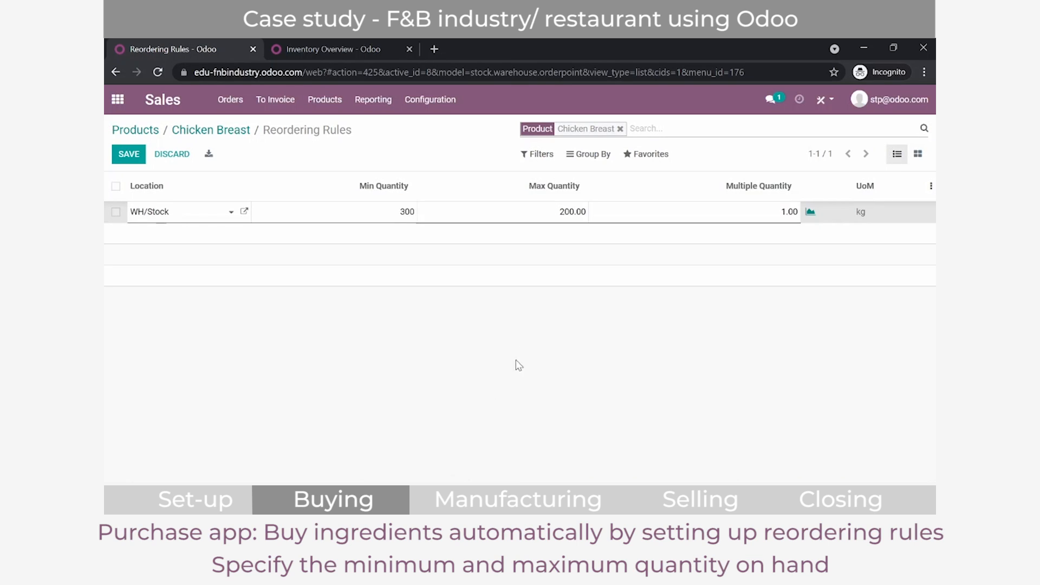
pyautogui.click(566, 213)
pyautogui.write('500')
pyautogui.click(145, 155)
pyautogui.click(186, 130)
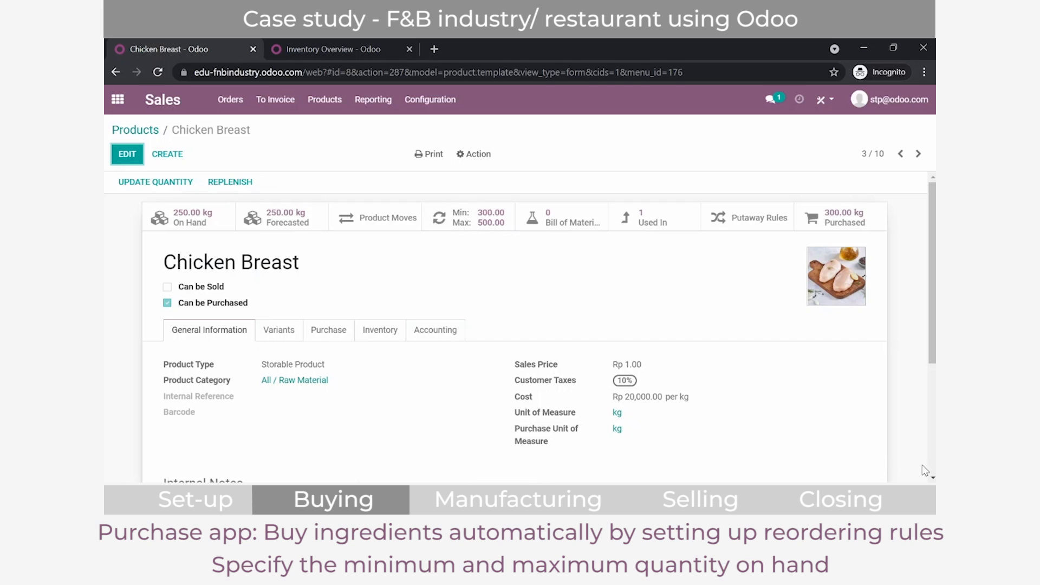
# Step: Switch to the Inventory app and run the scheduler manually to trigger the reordering rules
pyautogui.click(117, 99)
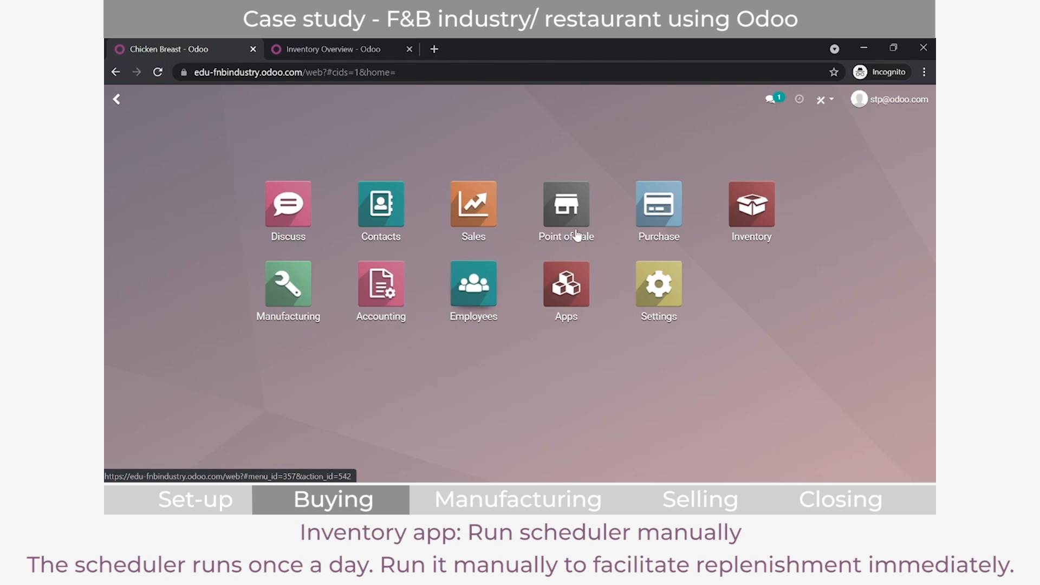
pyautogui.click(766, 214)
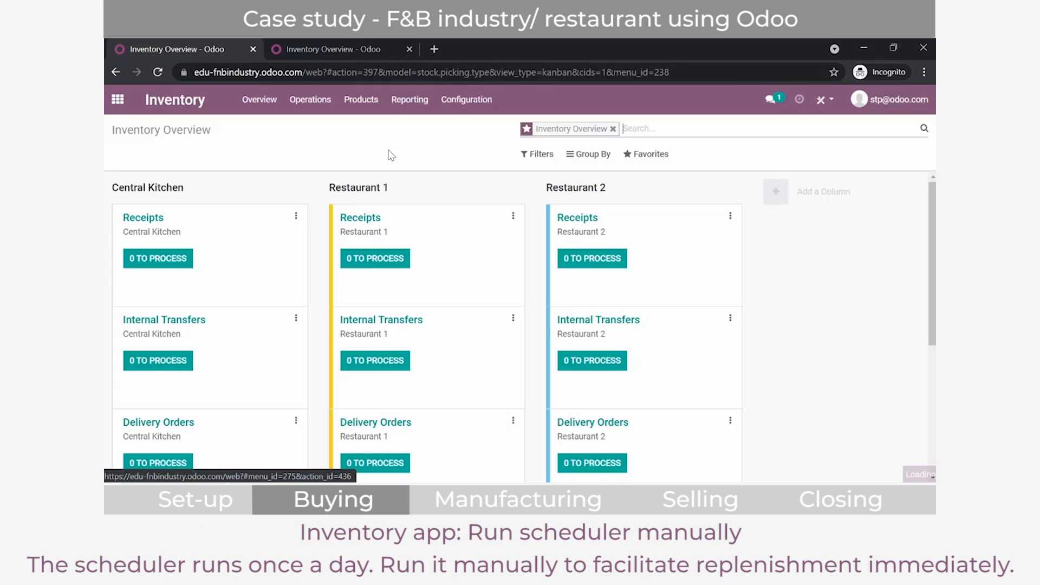
pyautogui.click(310, 100)
pyautogui.click(346, 219)
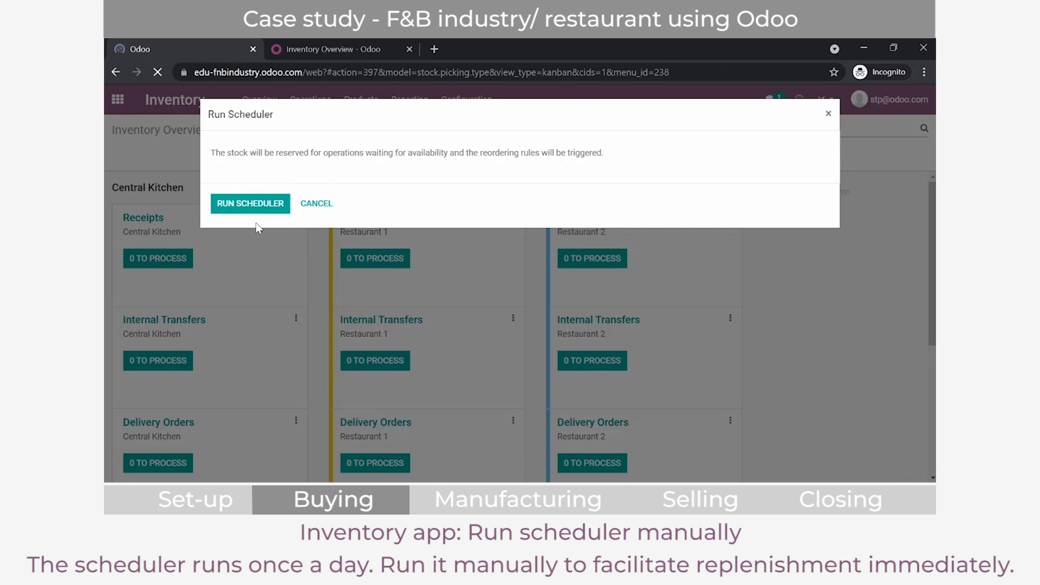
pyautogui.click(255, 211)
# Step: Switch to the Purchase app and open the newest Meat Vendor request for quotation, P00006, to review its Chicken Breast line
pyautogui.click(117, 99)
pyautogui.click(638, 236)
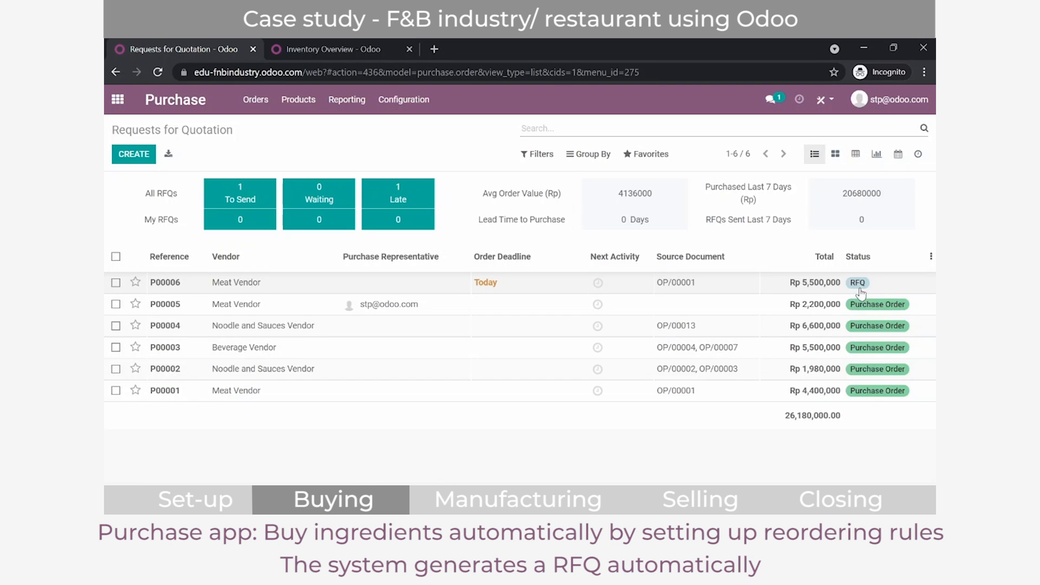
pyautogui.click(237, 282)
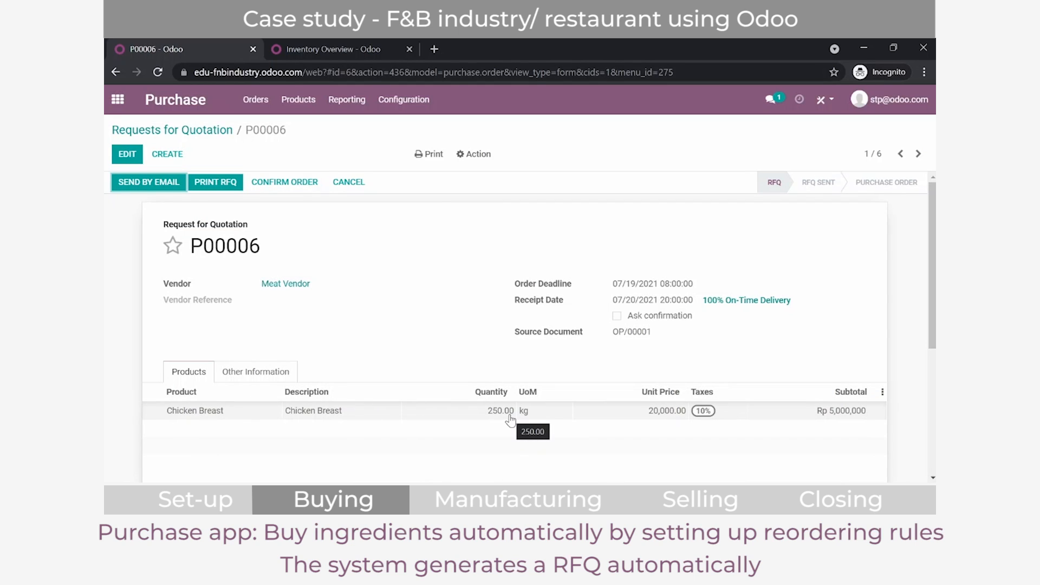
# Step: Open the Chicken Breast product from its order line, examine its stock and reordering limits, and return to P00006
pyautogui.click(168, 414)
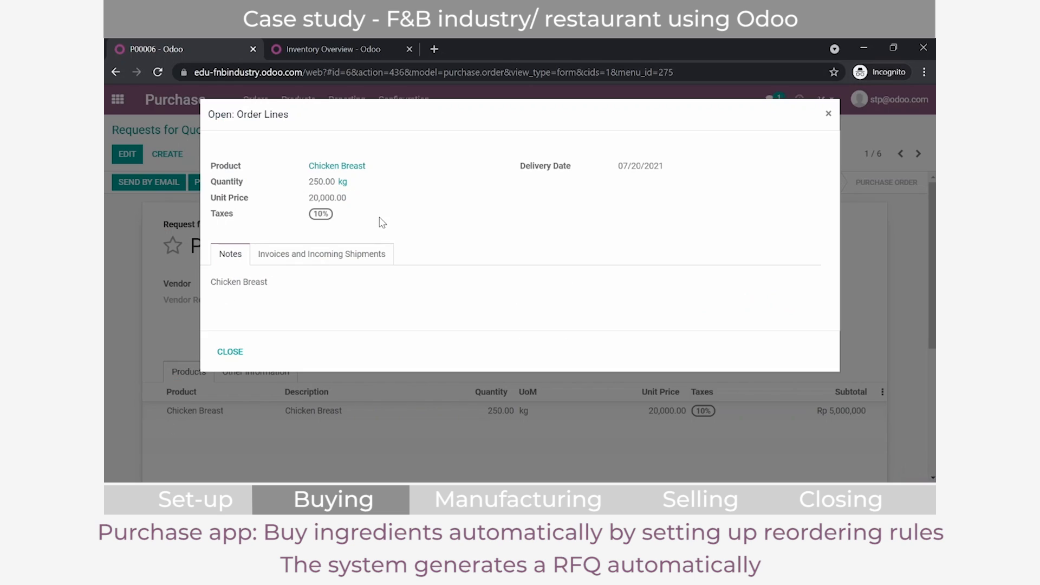
pyautogui.click(363, 166)
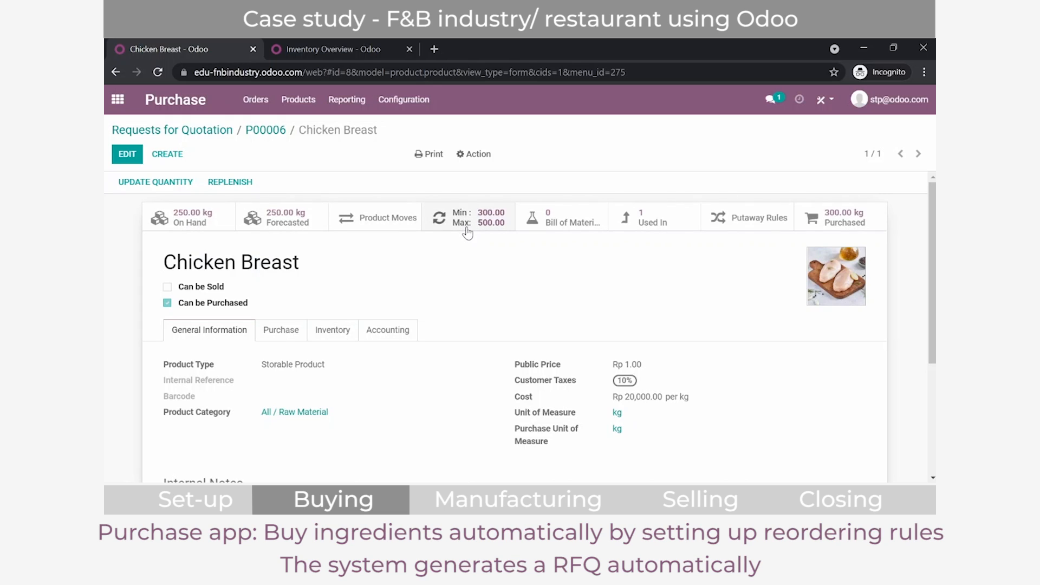
pyautogui.click(259, 130)
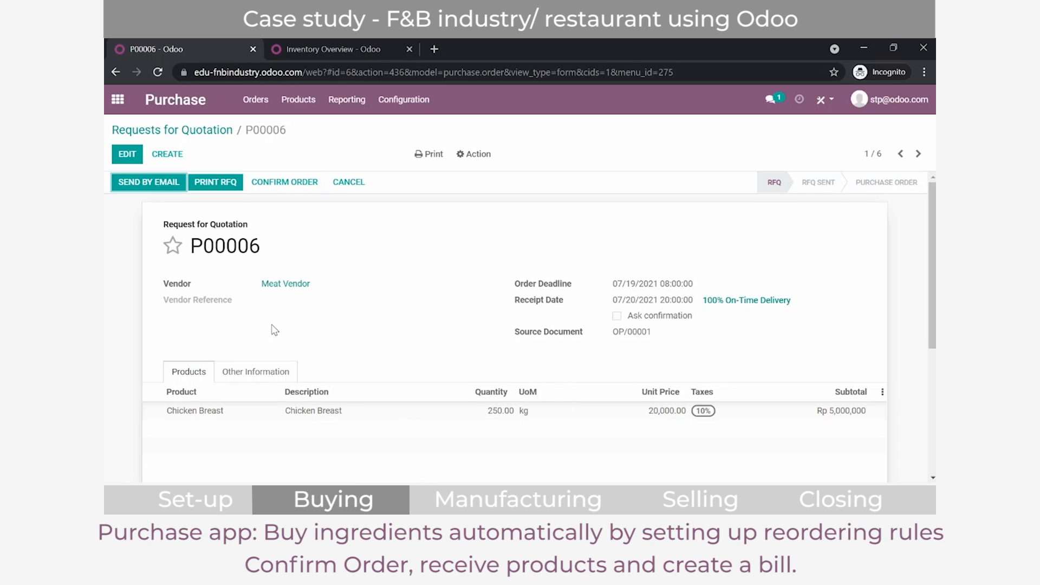
# Step: Confirm order P00006, validate its Chicken Breast receipt with all quantities processed, and return to the order
pyautogui.click(281, 187)
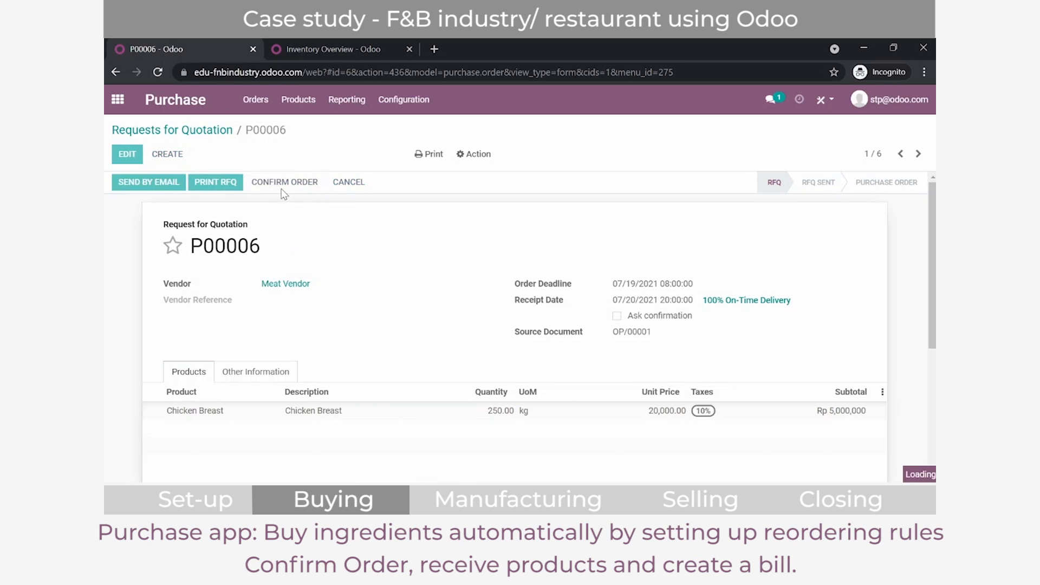
pyautogui.click(168, 193)
pyautogui.click(139, 184)
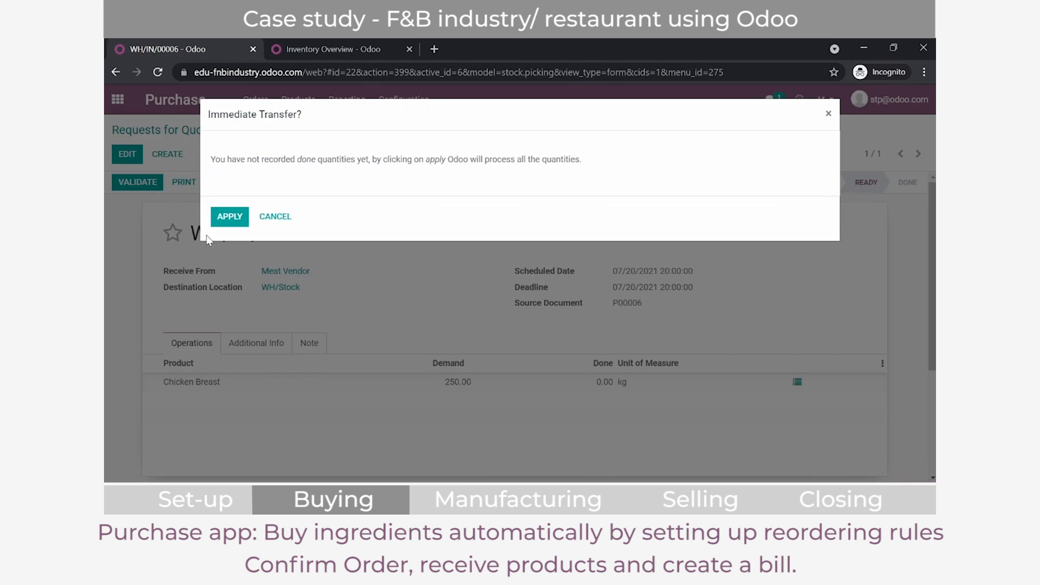
pyautogui.click(229, 218)
pyautogui.click(278, 130)
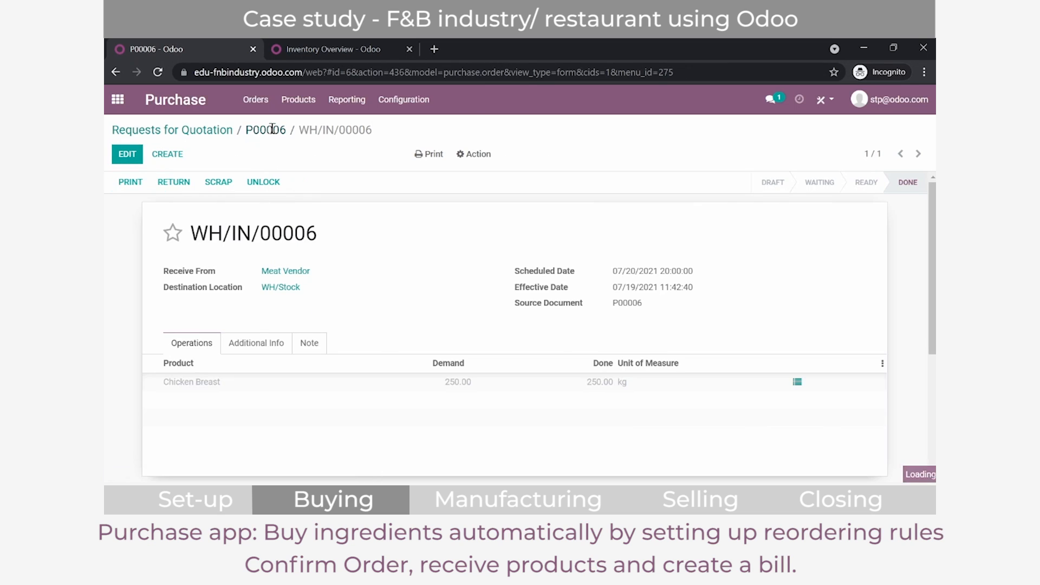
# Step: Create the vendor bill for P00006 with bill date 07/19/2021, confirm it and return to the requests for quotation
pyautogui.click(161, 185)
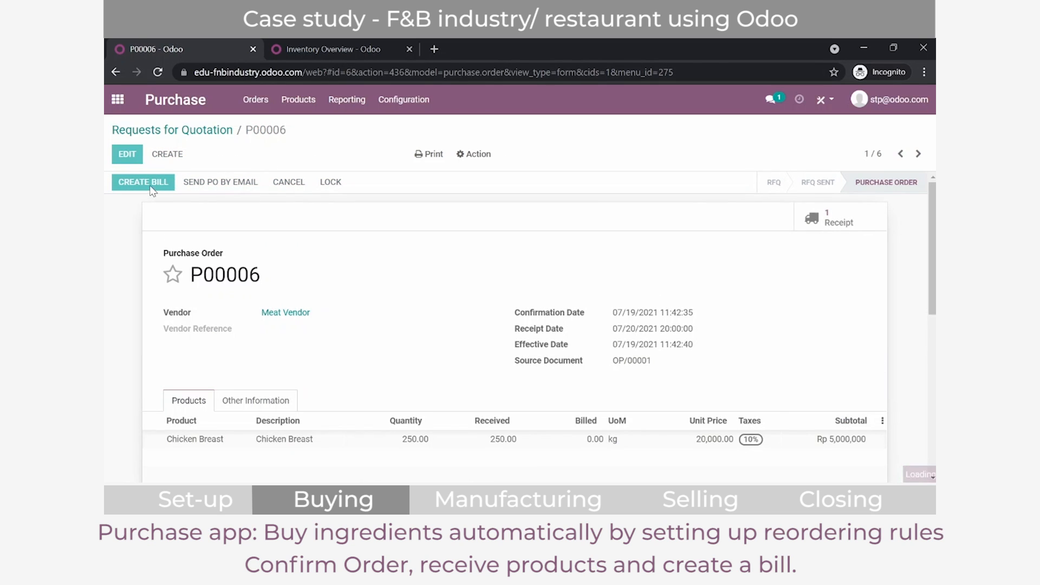
pyautogui.click(127, 153)
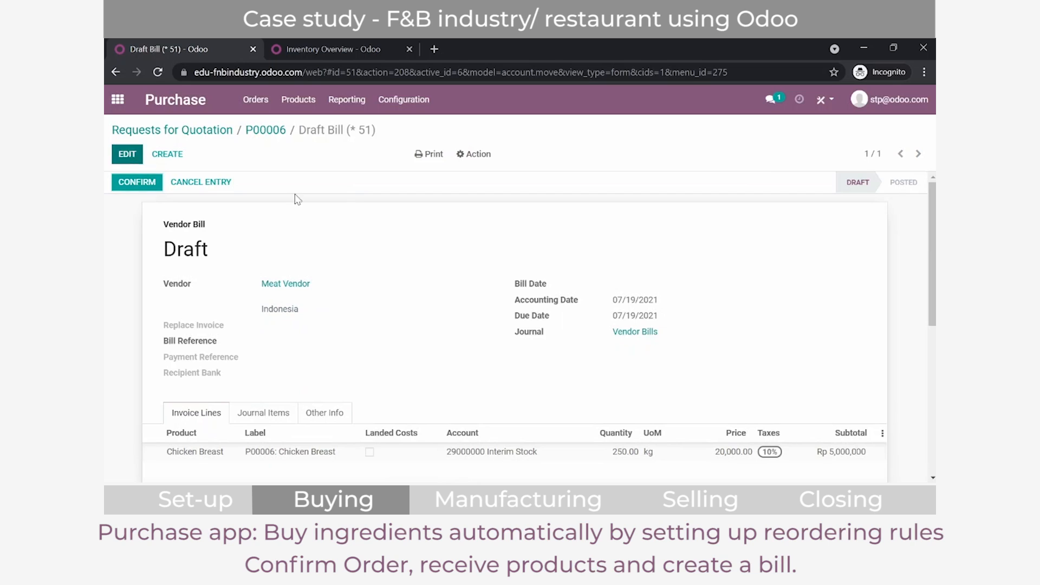
pyautogui.click(658, 287)
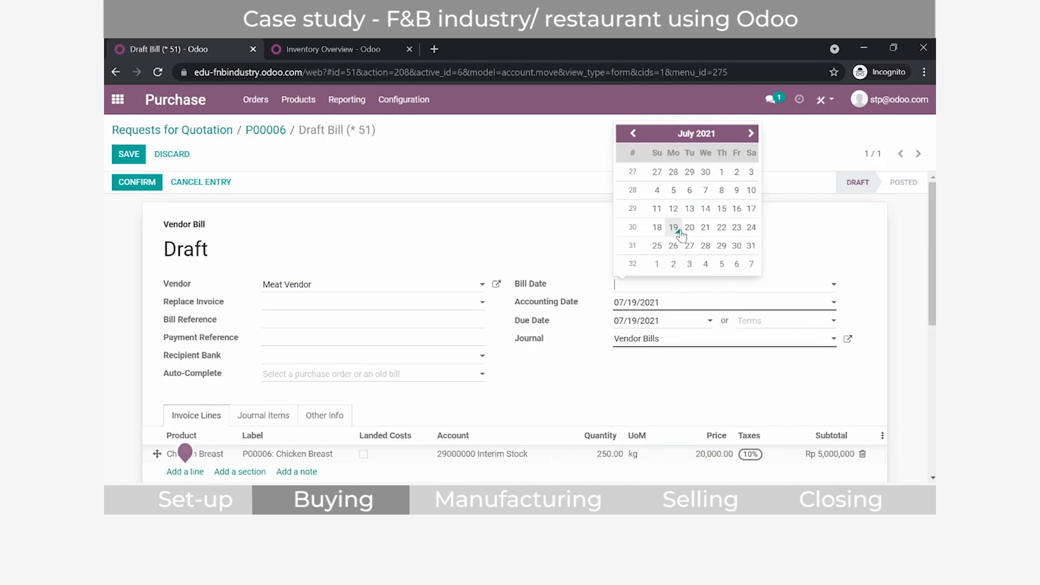
pyautogui.click(657, 226)
pyautogui.click(131, 179)
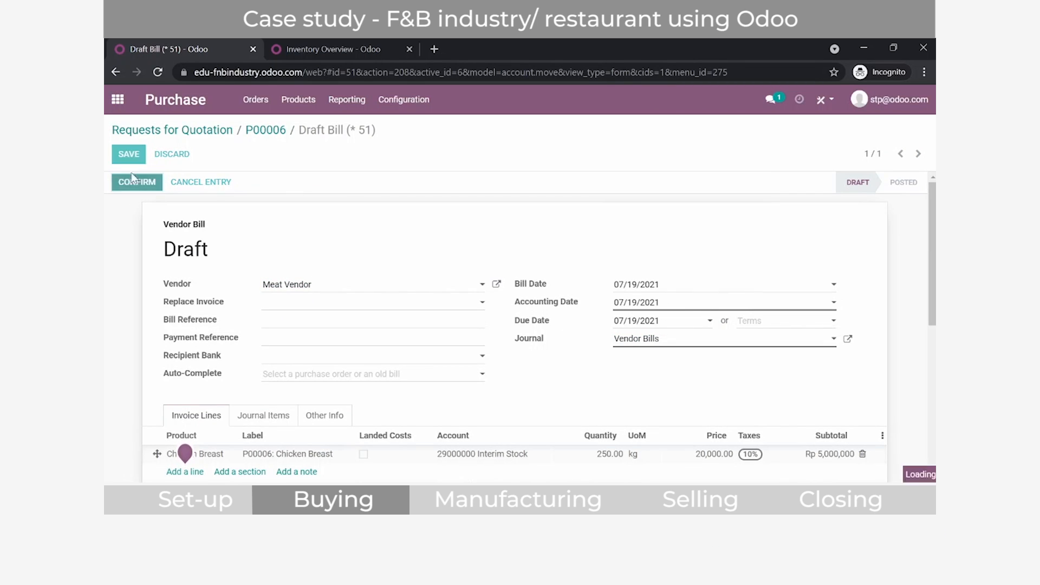
pyautogui.click(218, 134)
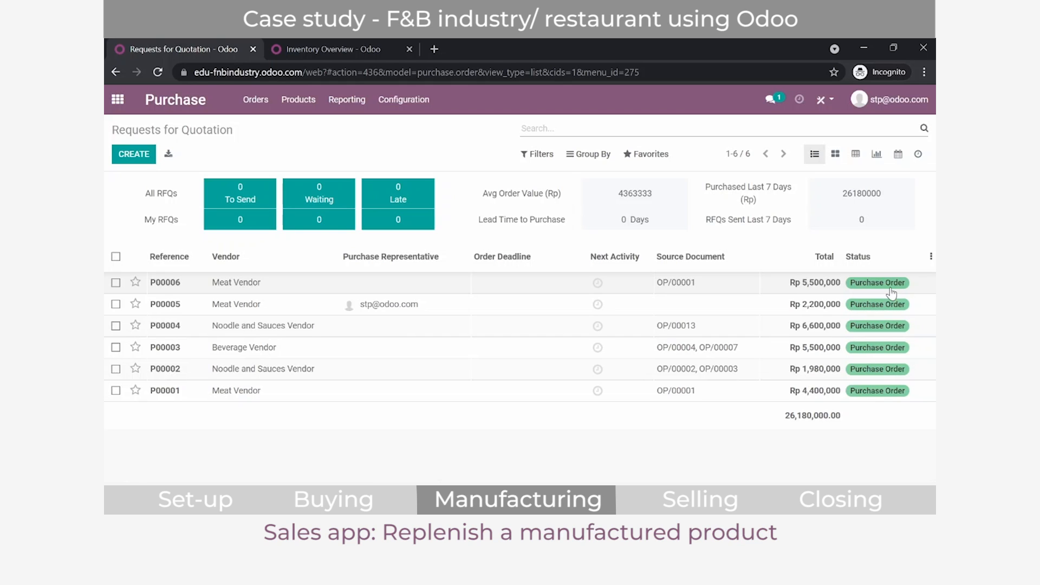
# Step: Search the apps for "product" to reach the Sales products and open Cooked Chicken with Sauce
pyautogui.click(118, 99)
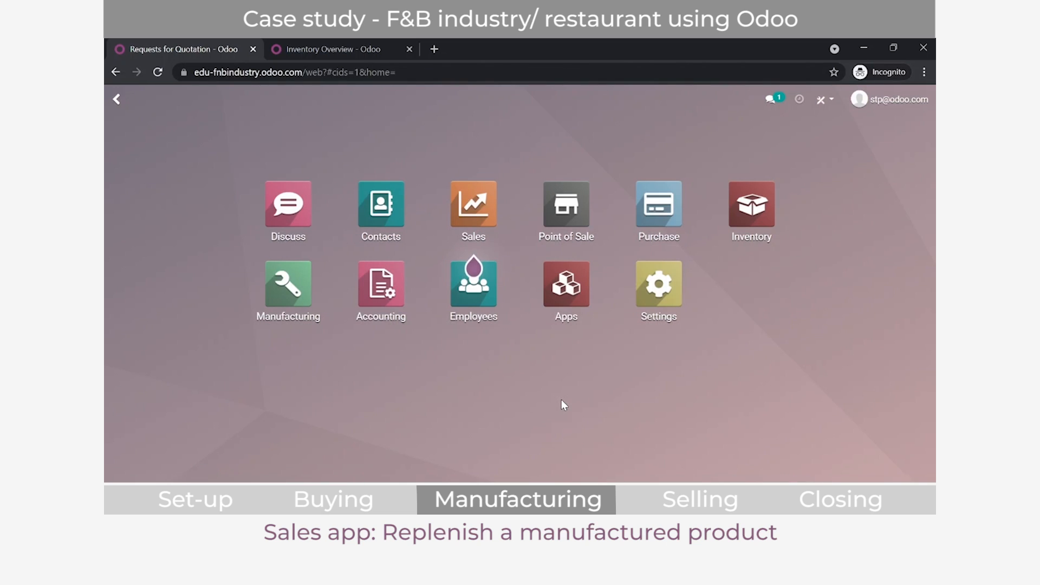
pyautogui.write('product')
pyautogui.press('Return')
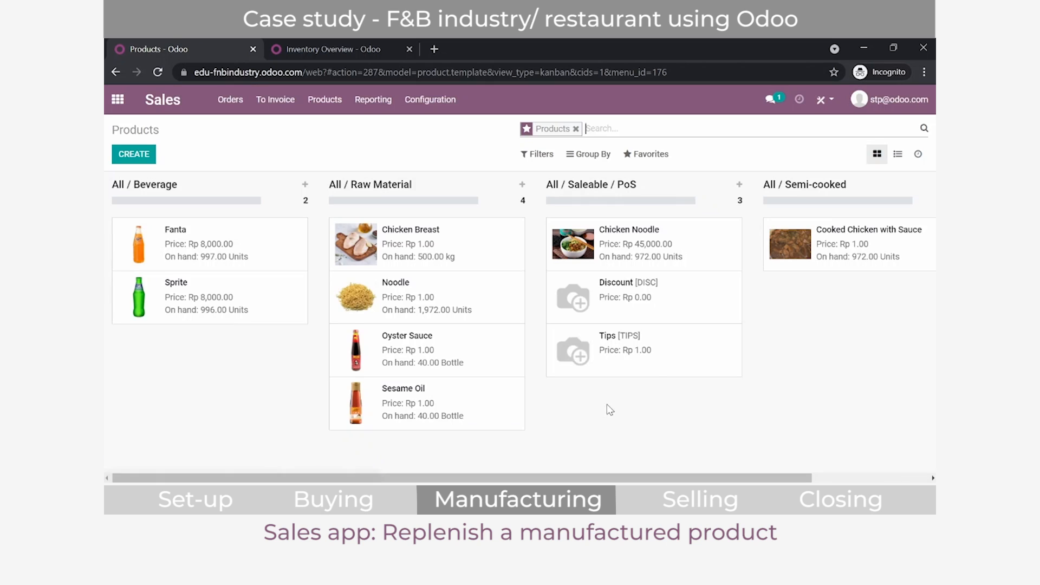
pyautogui.click(869, 243)
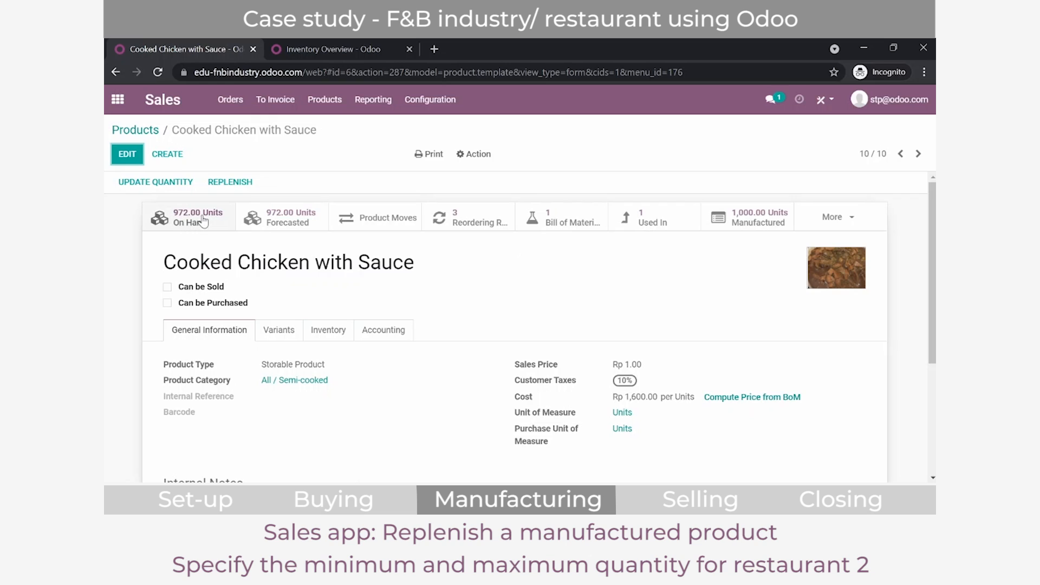
# Step: Set the product's R2/Stock reordering rule to a minimum of 750 and a maximum of 1500, save it and recheck the rules
pyautogui.click(473, 222)
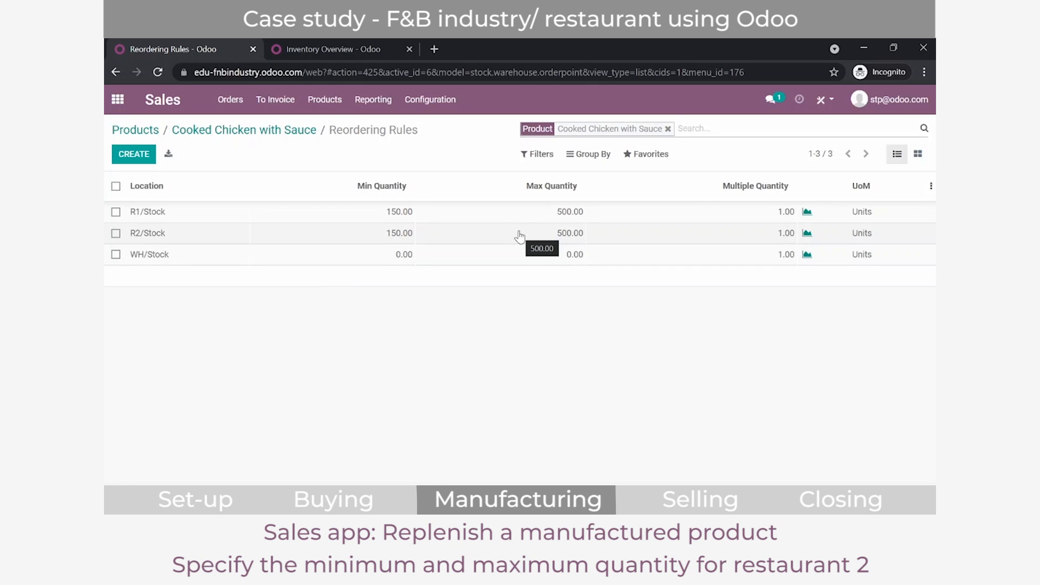
pyautogui.click(389, 242)
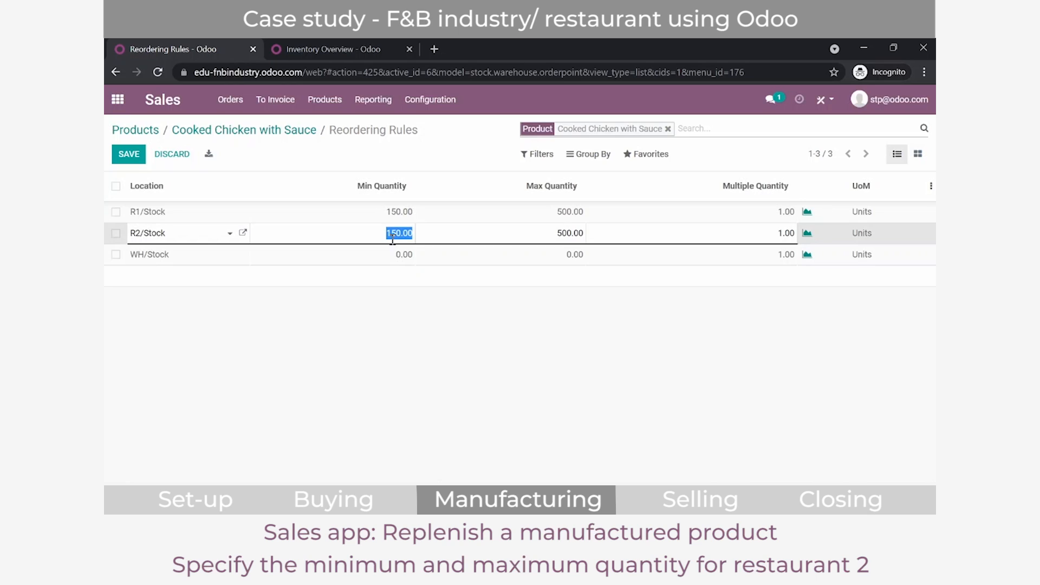
pyautogui.write('750')
pyautogui.click(521, 238)
pyautogui.write('1')
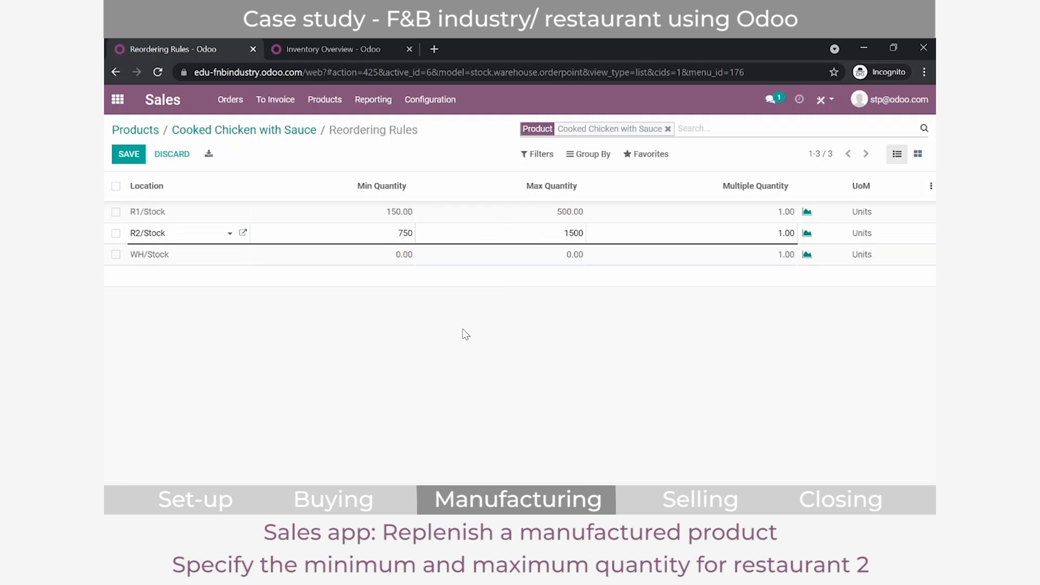
pyautogui.click(464, 334)
pyautogui.click(192, 134)
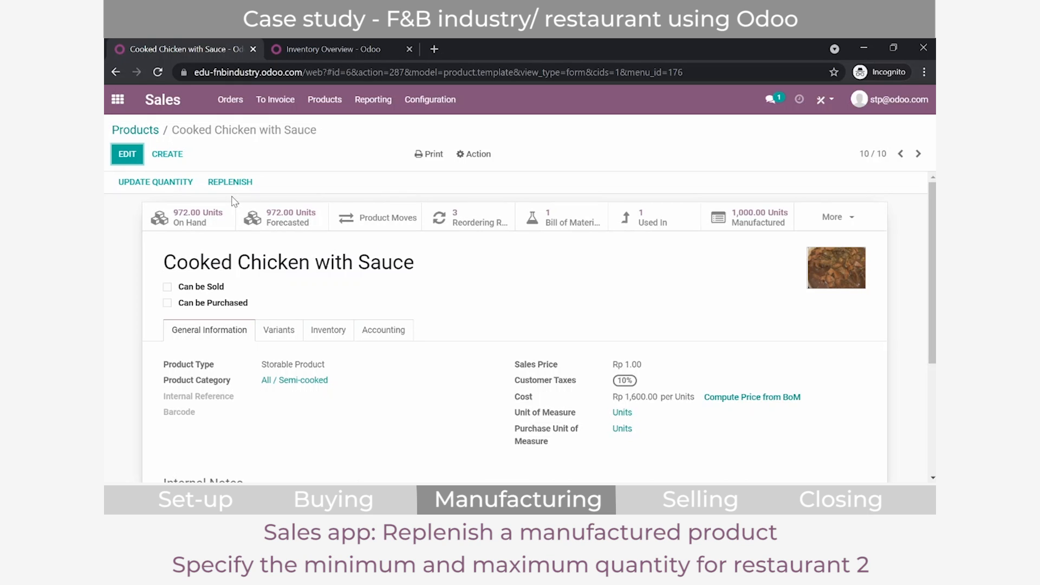
pyautogui.click(453, 218)
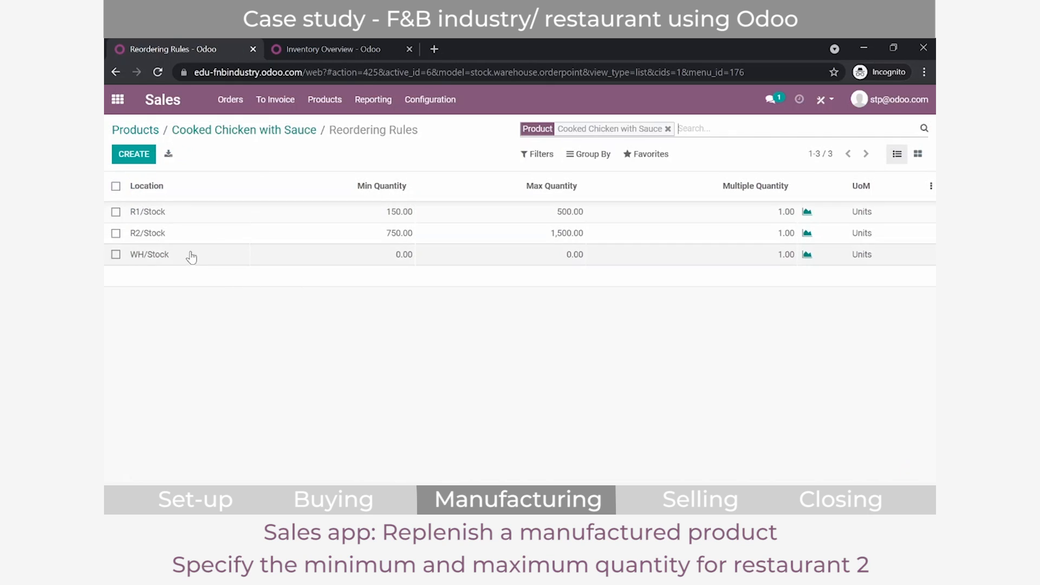
# Step: Switch to the Inventory app and run the scheduler to trigger the restaurant's reordering rule
pyautogui.click(117, 99)
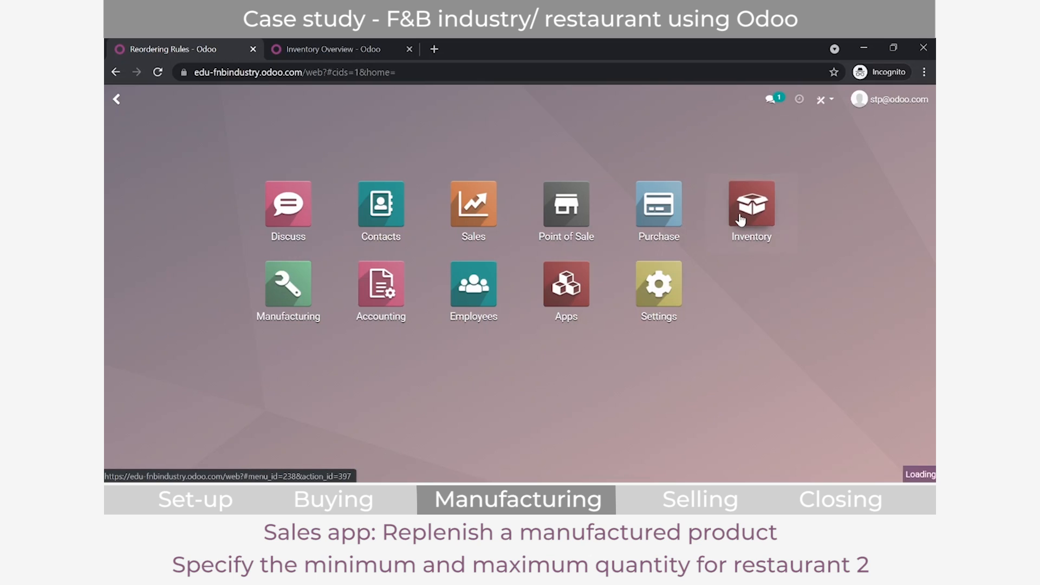
pyautogui.click(740, 220)
pyautogui.click(310, 99)
pyautogui.click(318, 212)
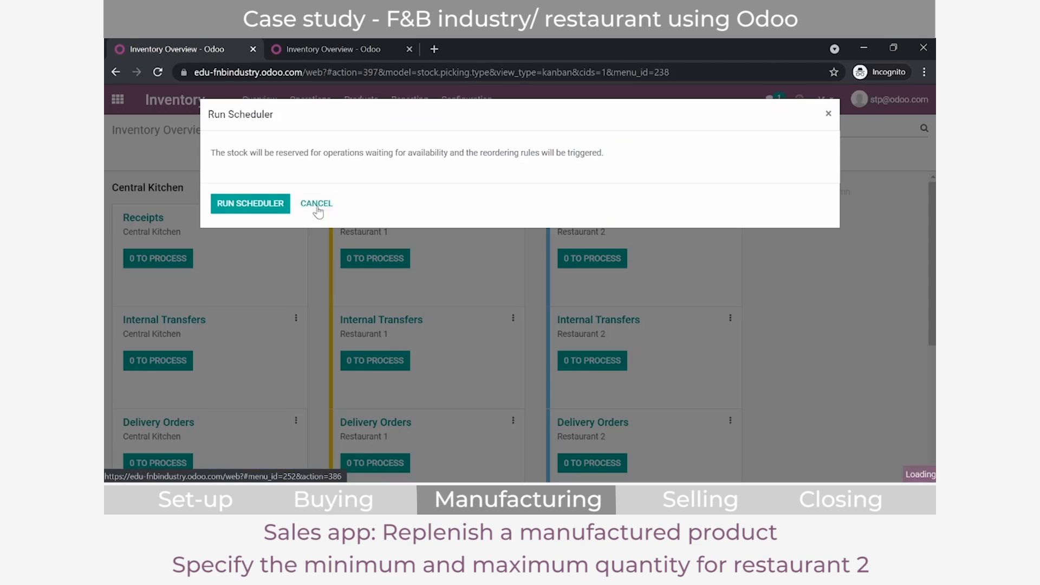
pyautogui.click(242, 210)
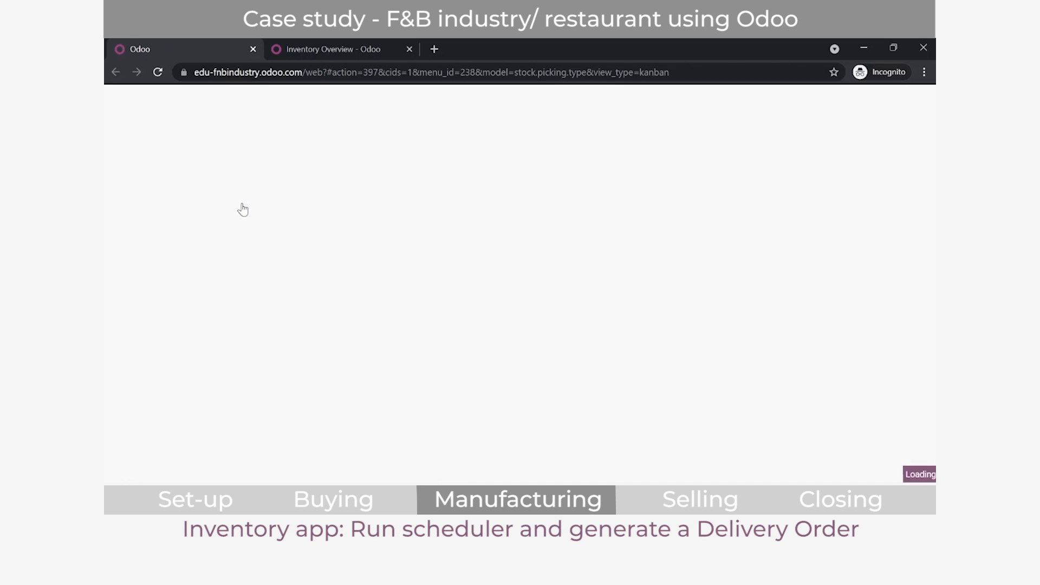
# Step: Open the Central Kitchen's waiting delivery order WH/OUT/00004, review its operations line and check the product's availability
pyautogui.scroll(-2, 242, 207)
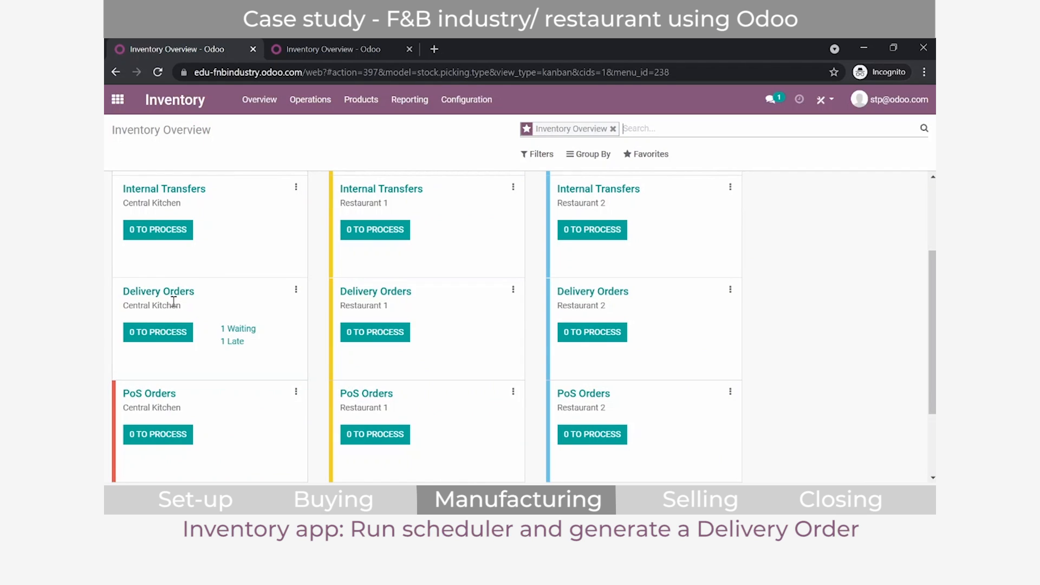
pyautogui.click(247, 331)
pyautogui.click(217, 213)
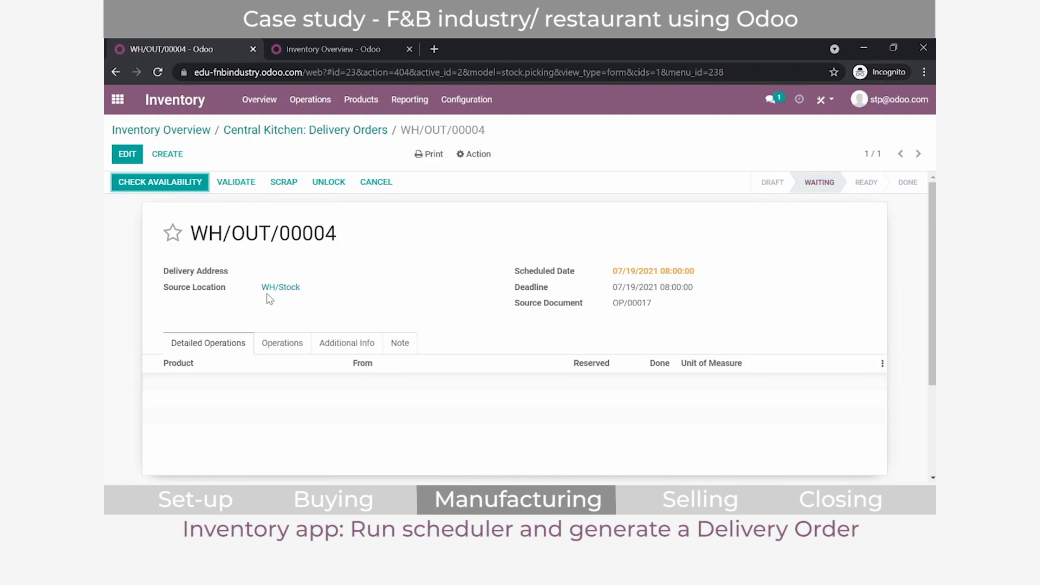
pyautogui.click(282, 343)
pyautogui.scroll(-3, 281, 344)
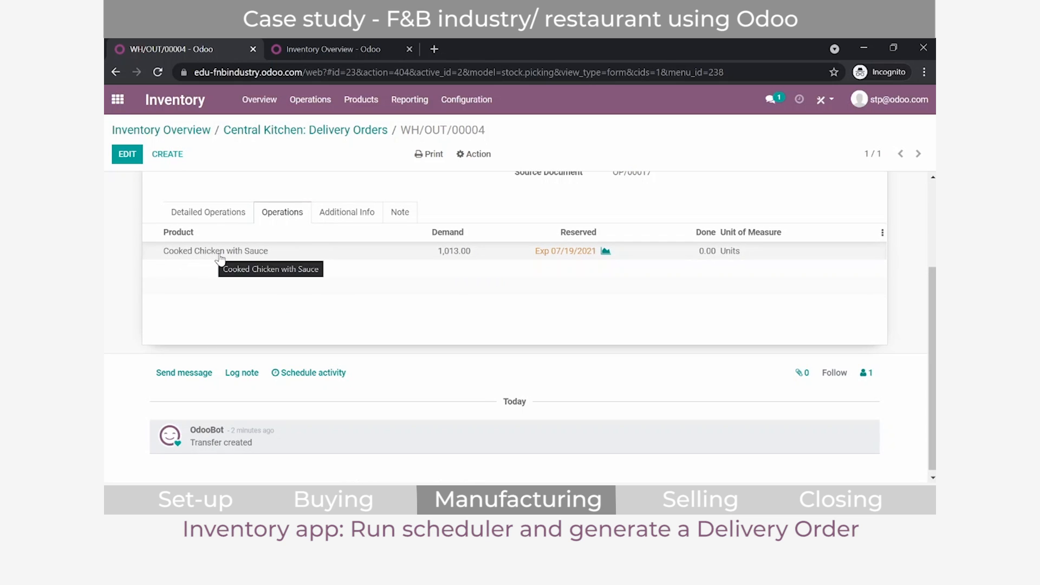
pyautogui.scroll(1, 220, 258)
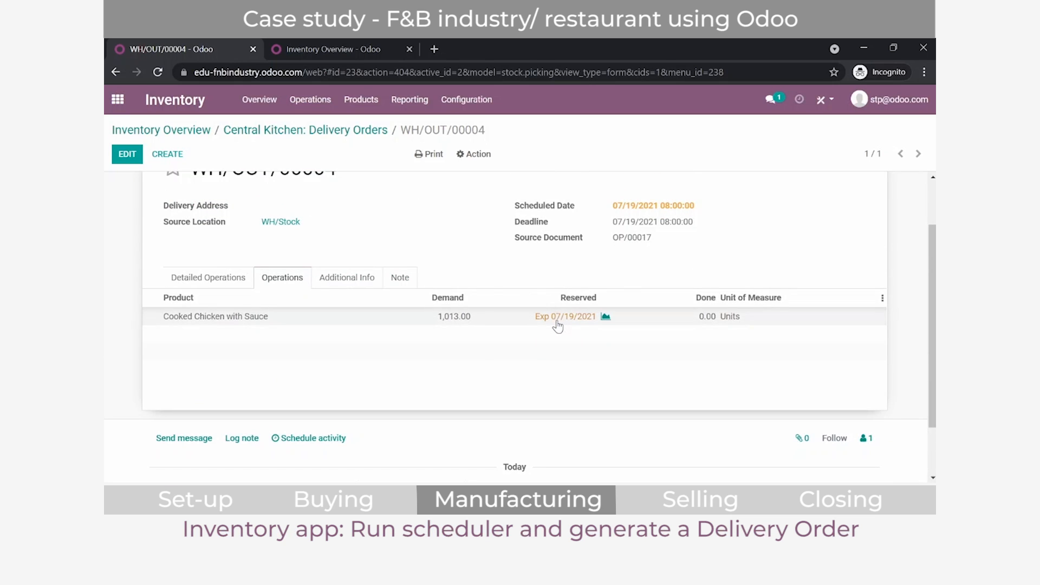
pyautogui.scroll(1, 558, 325)
pyautogui.click(167, 183)
# Step: Switch to the Manufacturing app and open manufacturing order WH/MO/00002 to examine its quantity and components
pyautogui.click(117, 99)
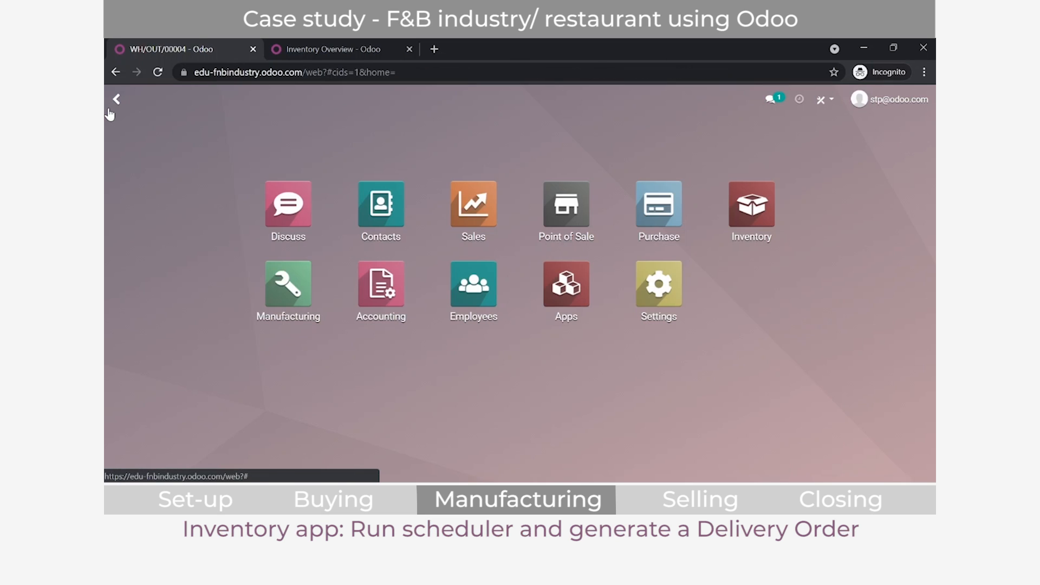
pyautogui.click(268, 301)
pyautogui.click(189, 219)
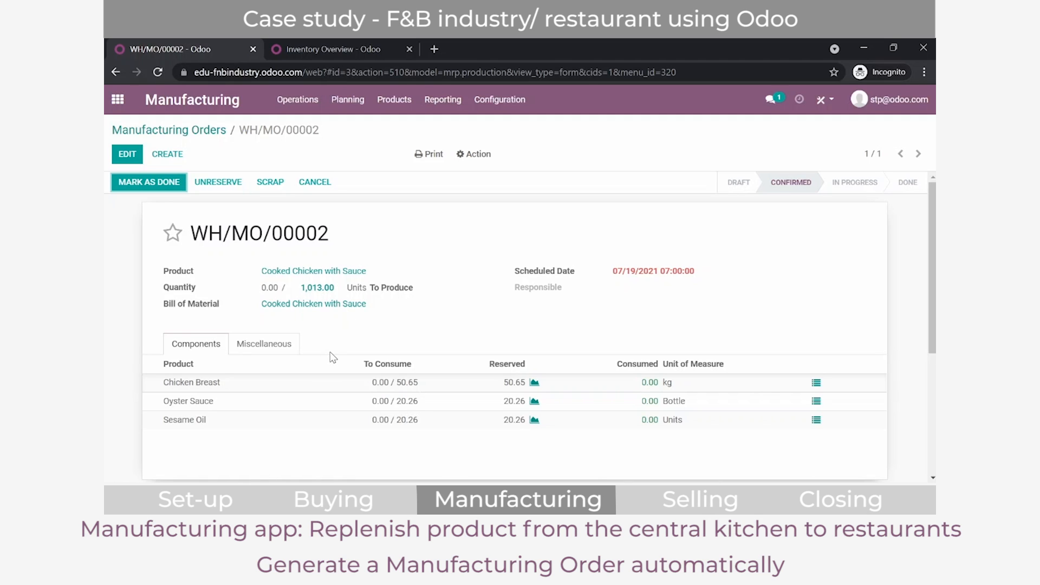
pyautogui.scroll(-1, 333, 362)
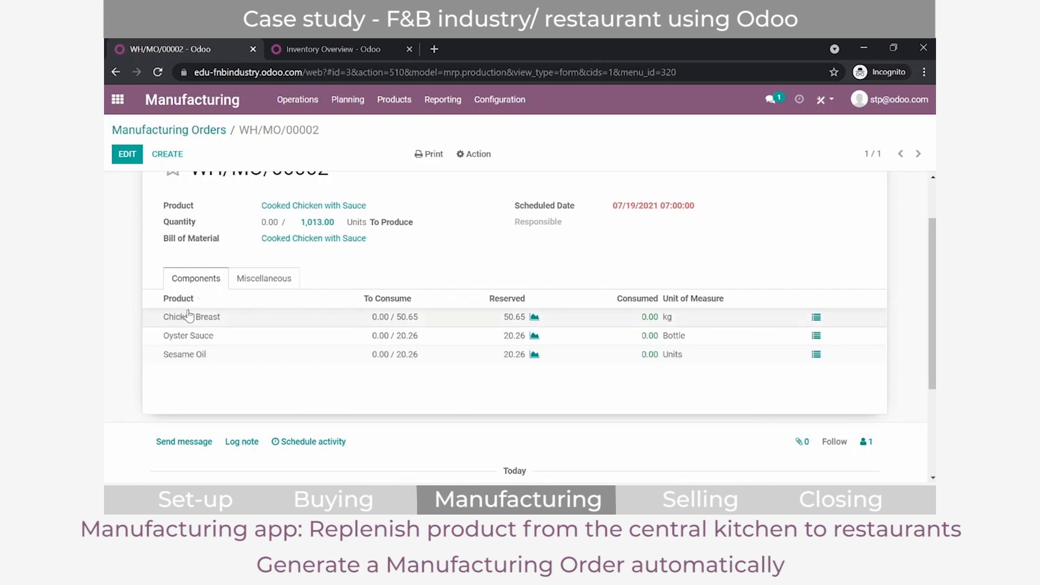
pyautogui.scroll(1, 227, 242)
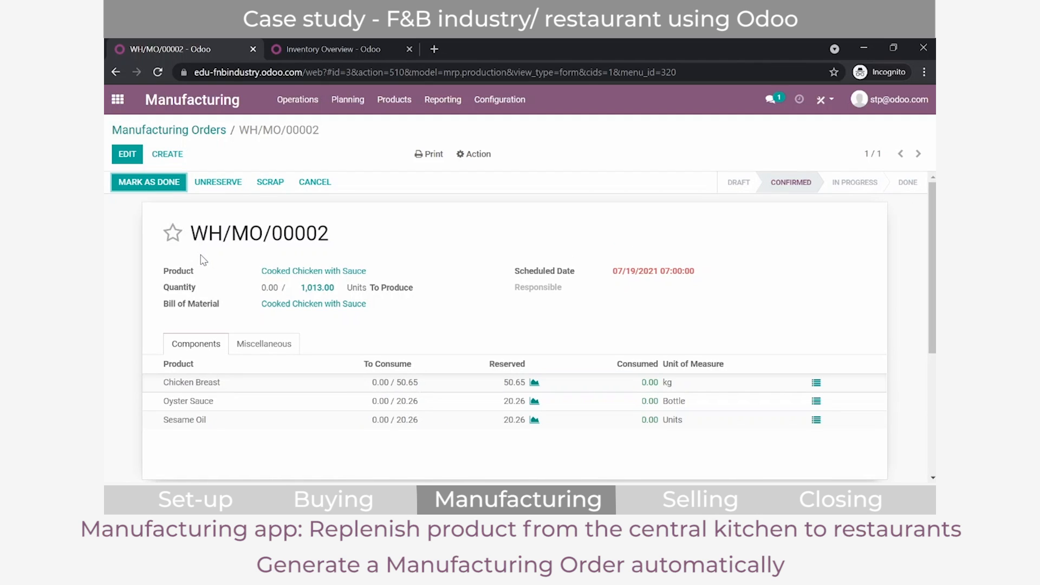
# Step: Mark WH/MO/00002 as done with immediate production of all quantities and open its inventory moves
pyautogui.click(166, 183)
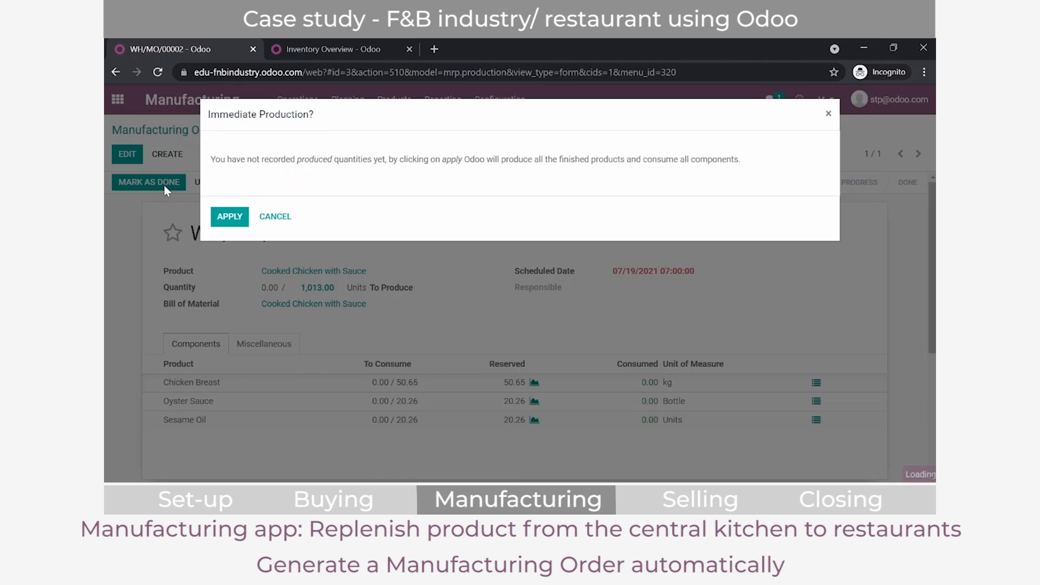
pyautogui.click(224, 213)
pyautogui.scroll(-2, 453, 278)
pyautogui.scroll(2, 873, 278)
pyautogui.click(731, 216)
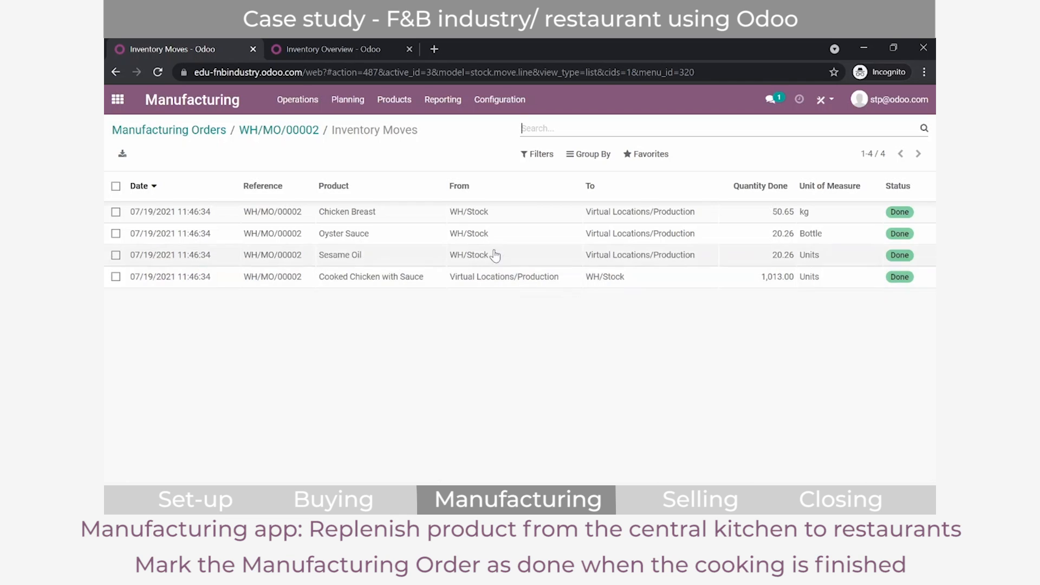
# Step: Switch to the Inventory app and reopen the Central Kitchen's delivery order WH/OUT/00004 to review its detailed operations
pyautogui.click(118, 100)
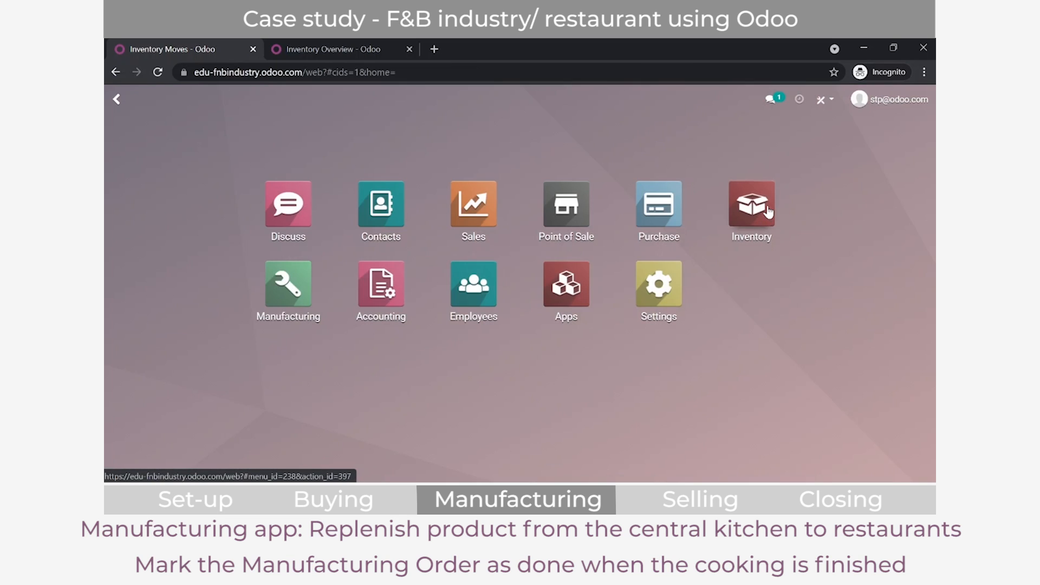
pyautogui.click(751, 203)
pyautogui.scroll(-5, 363, 300)
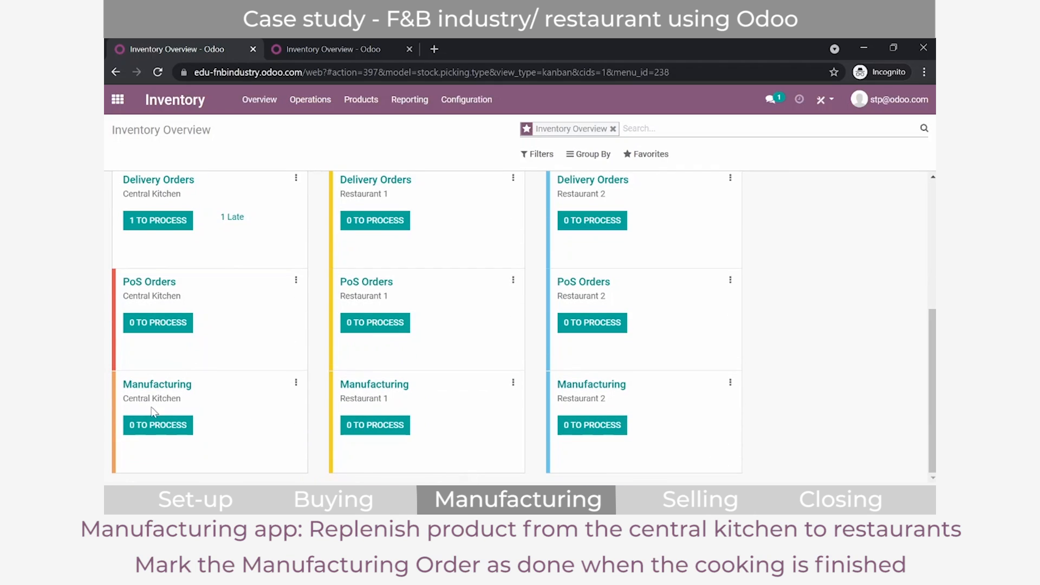
pyautogui.click(154, 222)
pyautogui.click(189, 211)
pyautogui.scroll(-1, 358, 325)
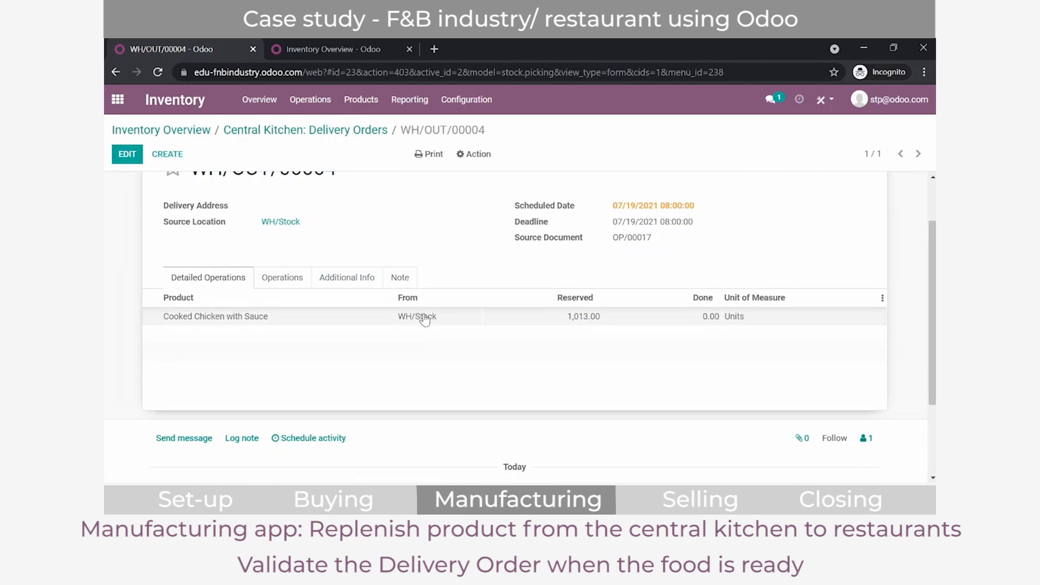
# Step: Validate delivery order WH/OUT/00004 with an immediate transfer of all quantities
pyautogui.scroll(1, 440, 330)
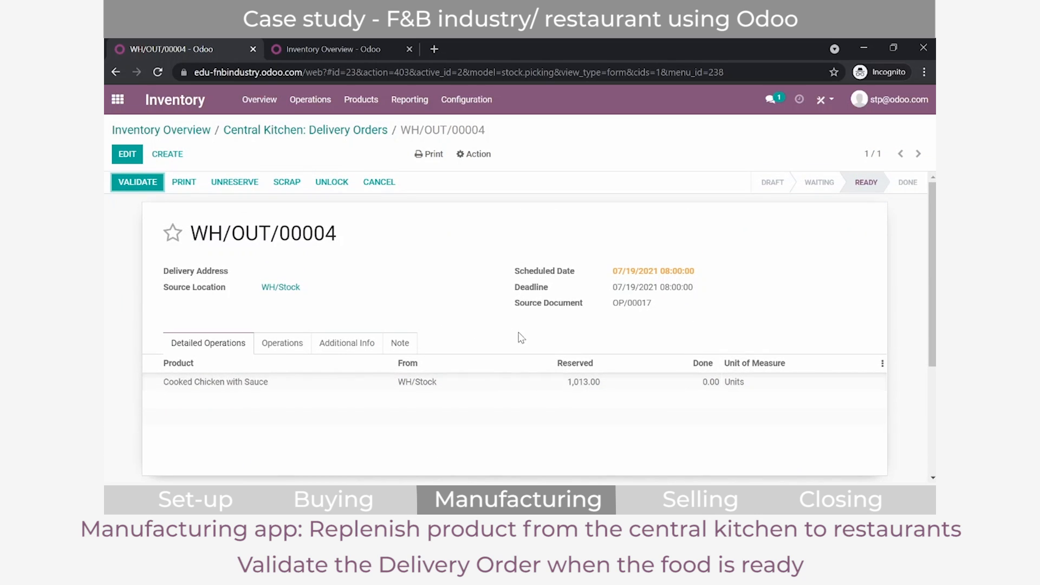
pyautogui.click(139, 184)
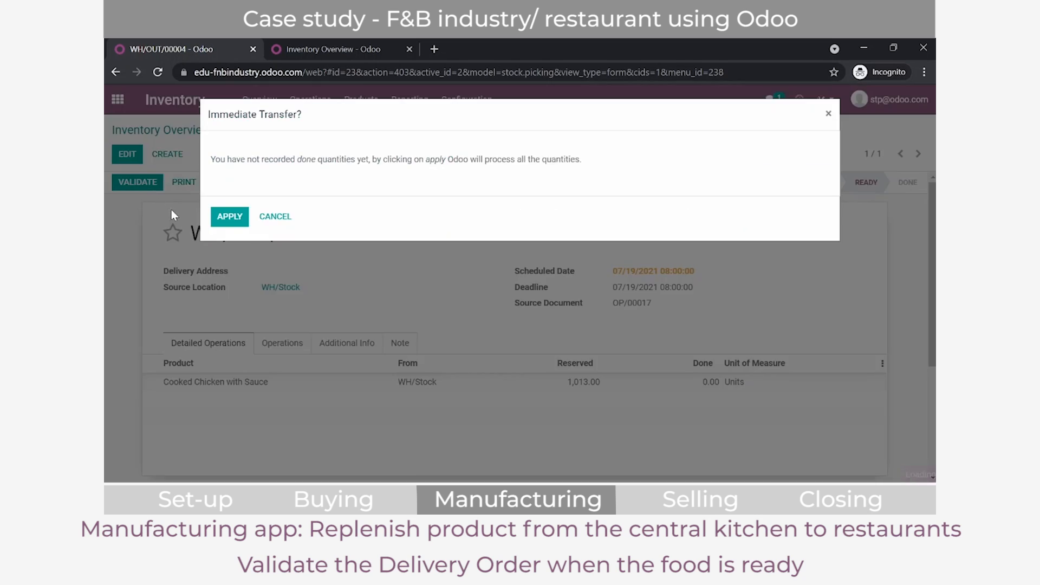
pyautogui.click(223, 217)
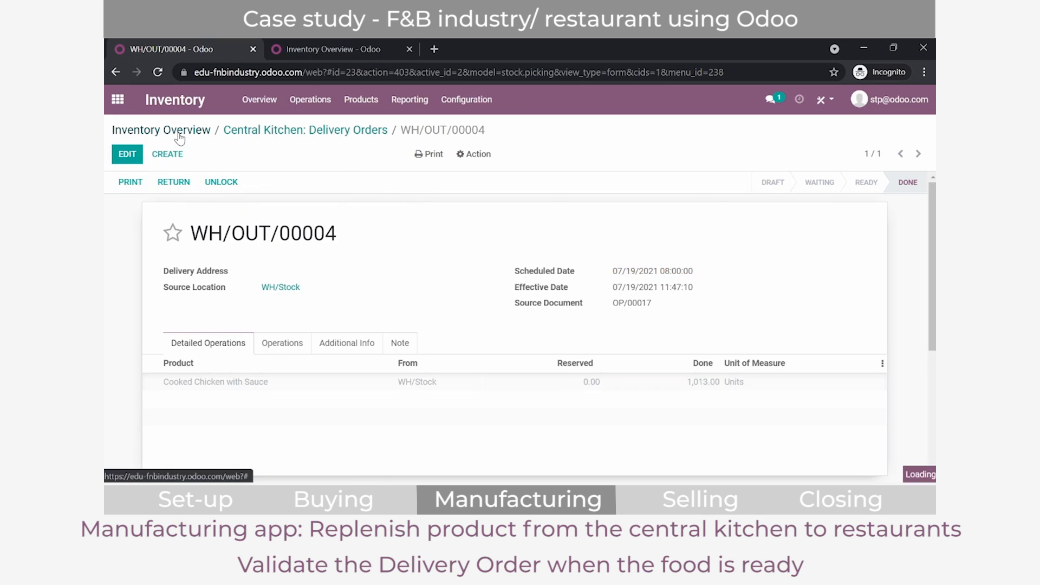
# Step: Open Restaurant 2's pending receipt R2/IN/00004 from the inventory overview and validate it with an immediate transfer of all quantities
pyautogui.click(180, 132)
pyautogui.scroll(5, 323, 311)
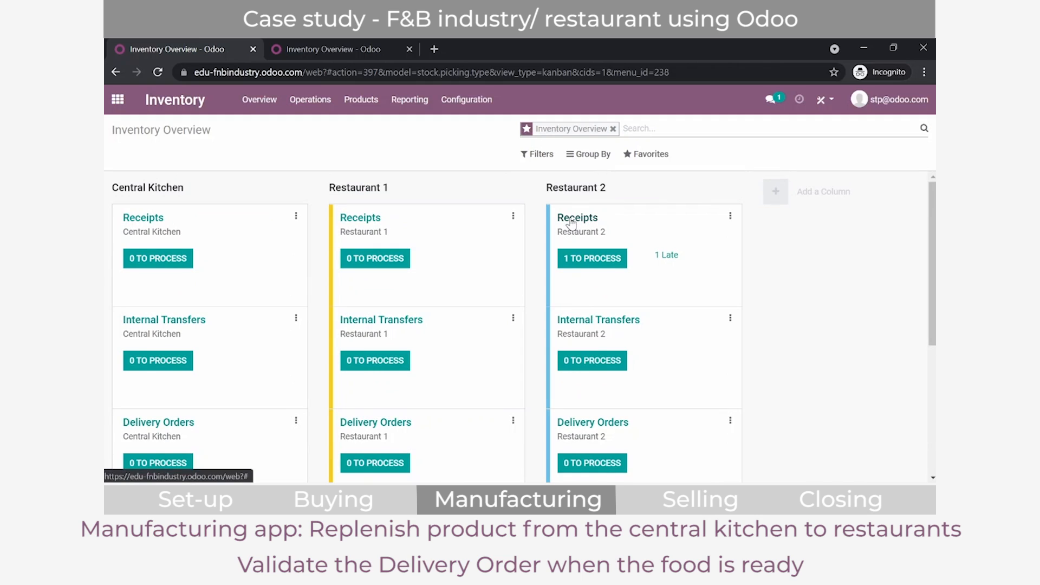
pyautogui.click(602, 260)
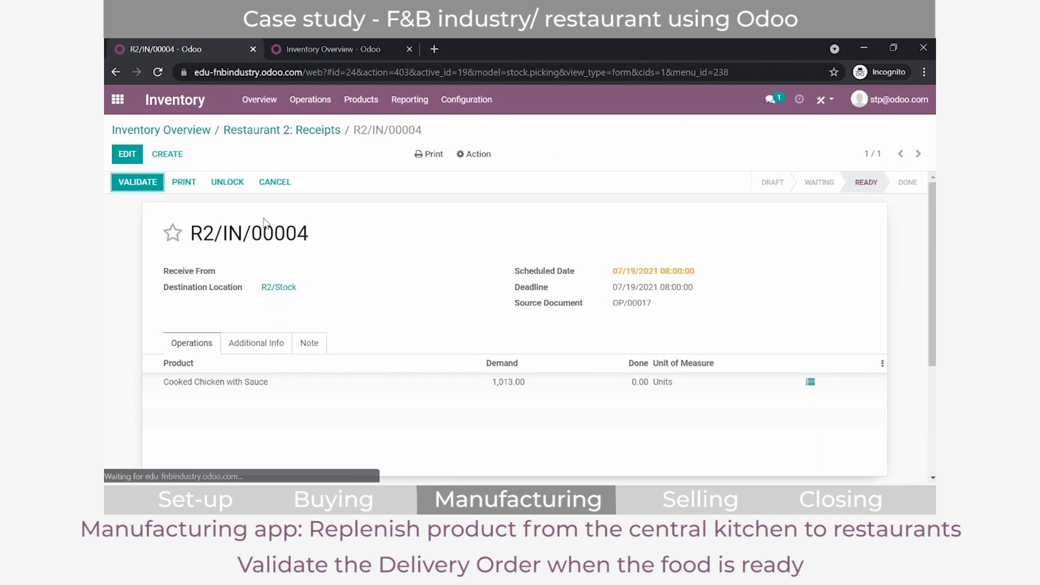
pyautogui.click(156, 184)
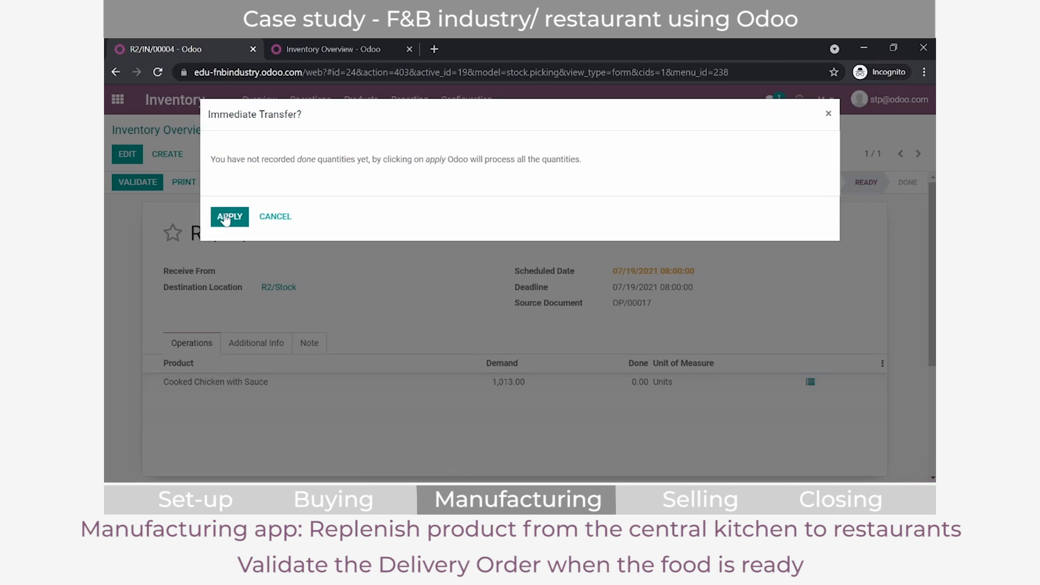
pyautogui.click(226, 216)
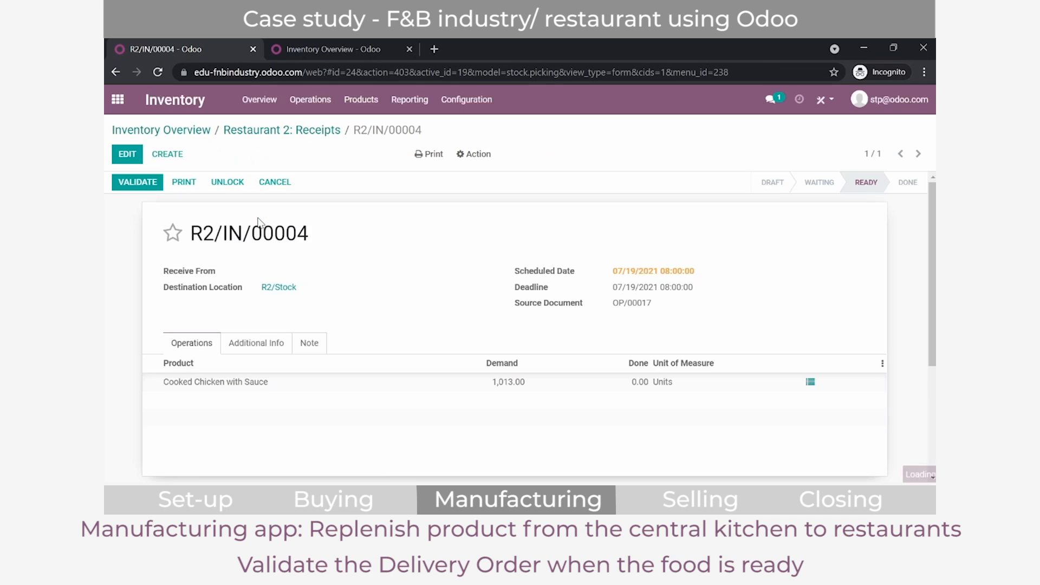
# Step: Open the stock on hand report and examine the Cooked Chicken with Sauce quantity in R2/Stock
pyautogui.click(412, 101)
pyautogui.click(418, 144)
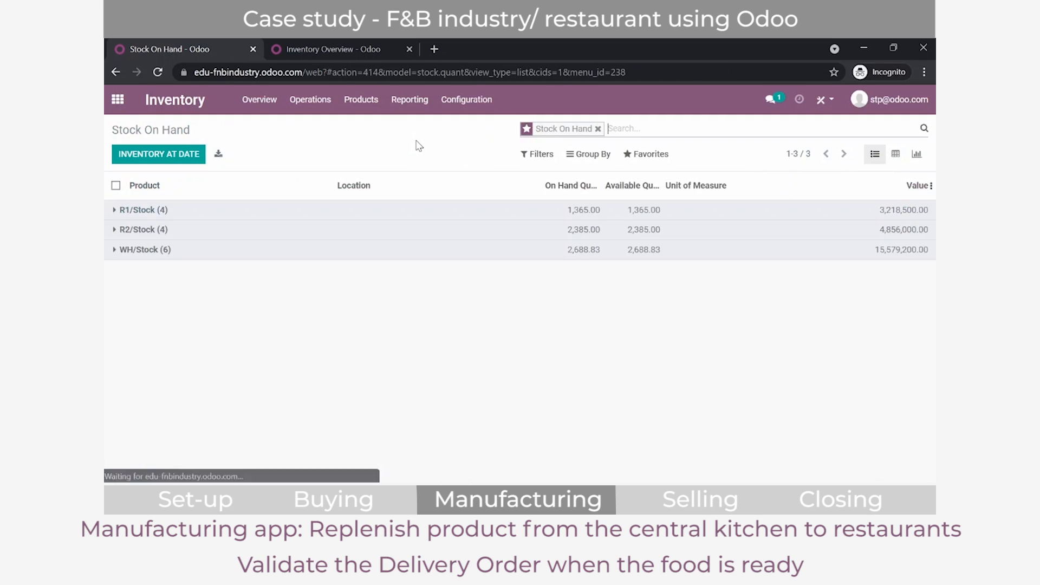
pyautogui.click(111, 231)
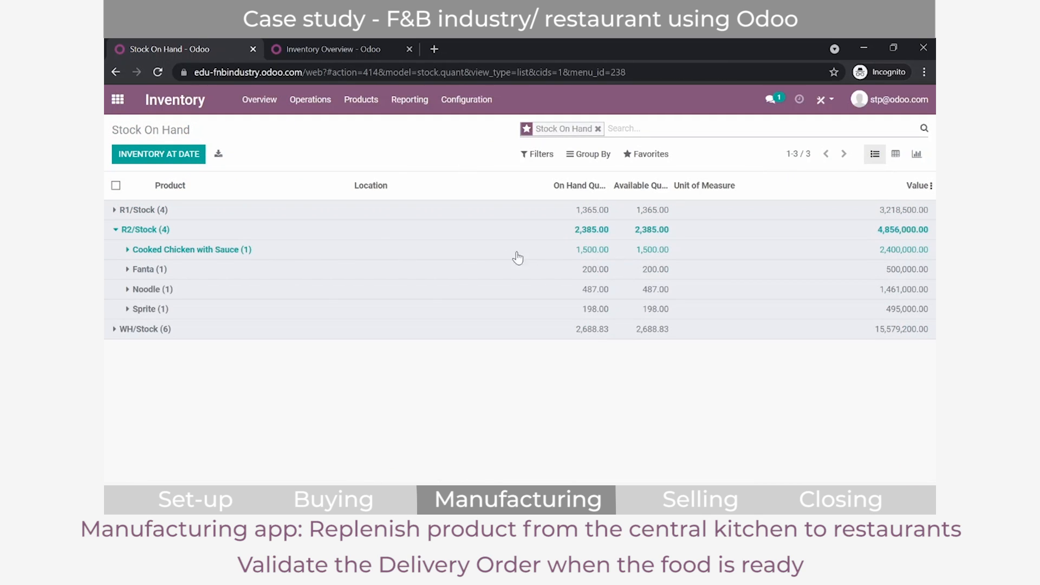
pyautogui.click(219, 250)
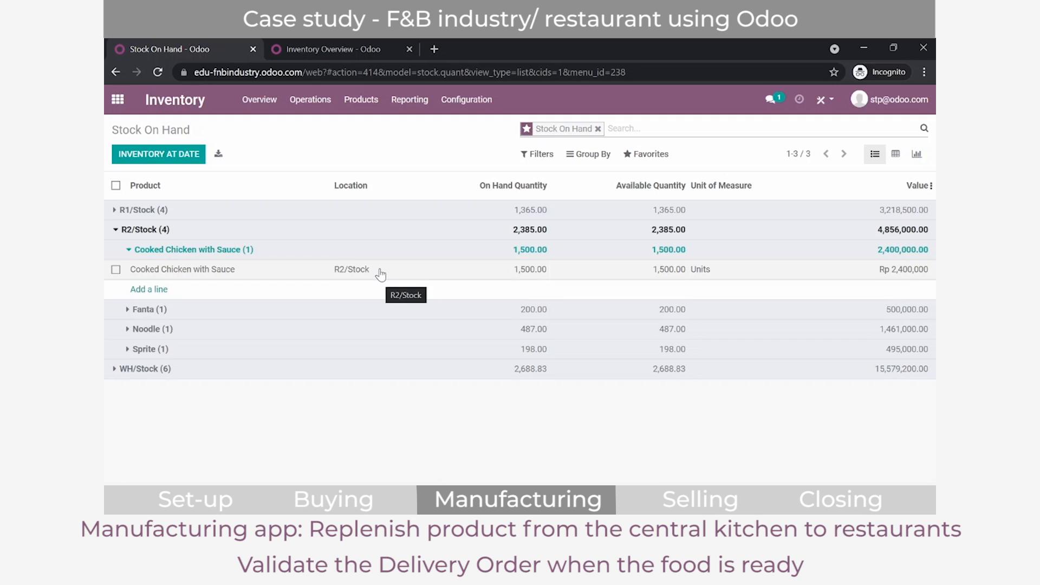
pyautogui.click(116, 229)
# Step: Switch to the Point of Sale app and open the configuration record of Restaurant 1
pyautogui.click(122, 99)
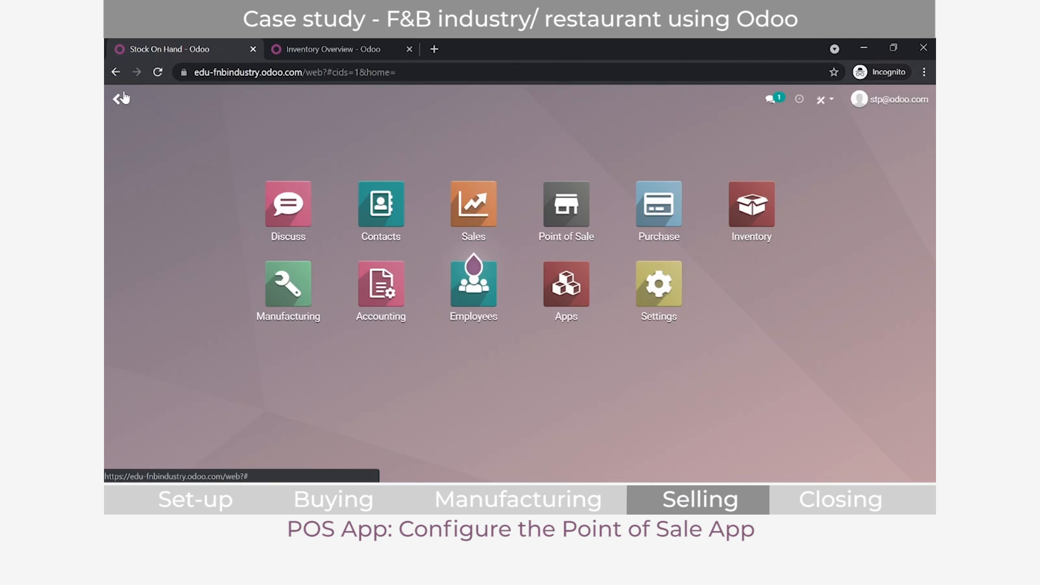
pyautogui.click(553, 206)
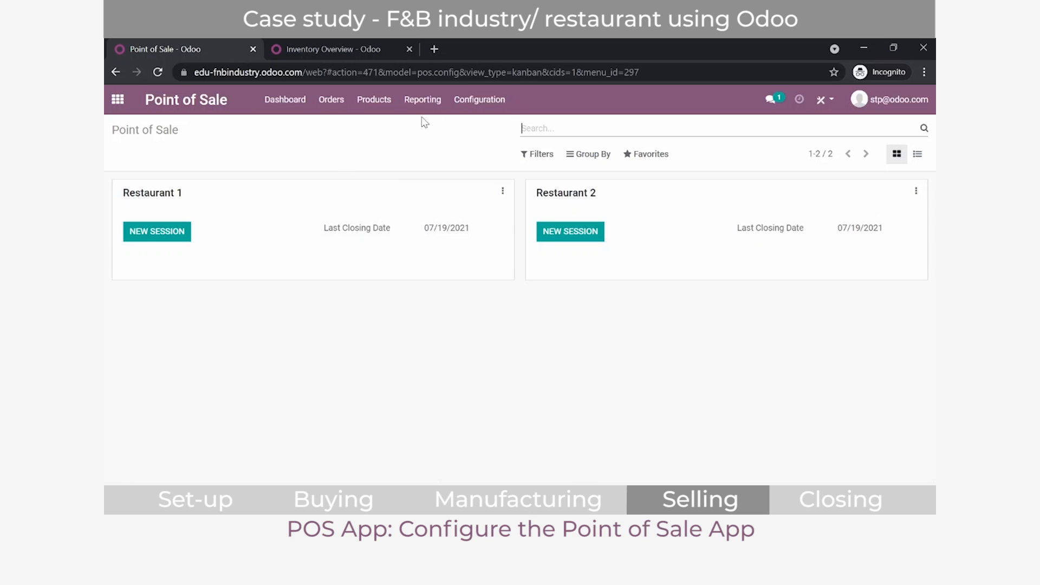
pyautogui.click(483, 100)
pyautogui.click(513, 144)
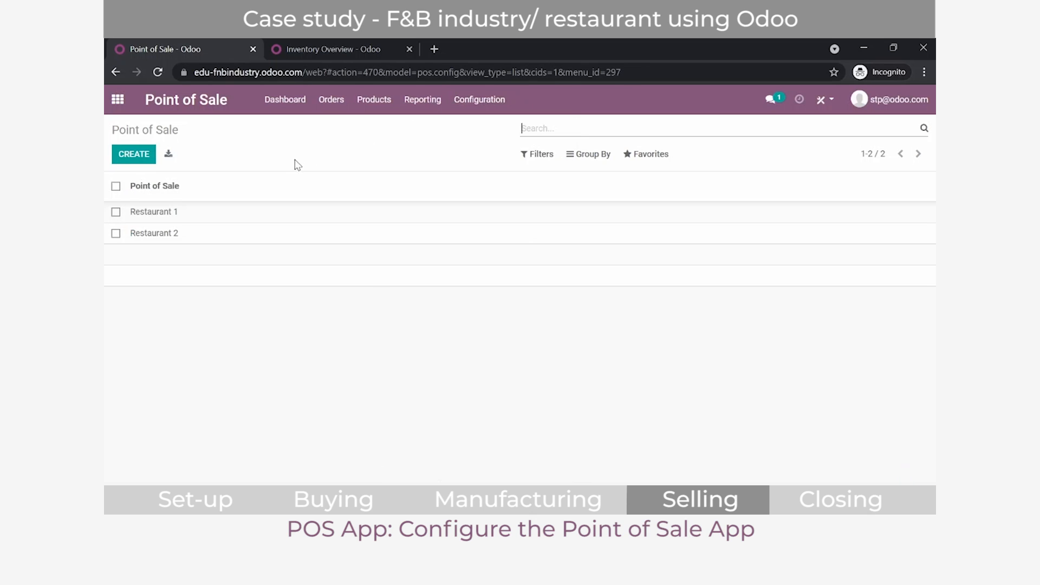
pyautogui.click(198, 222)
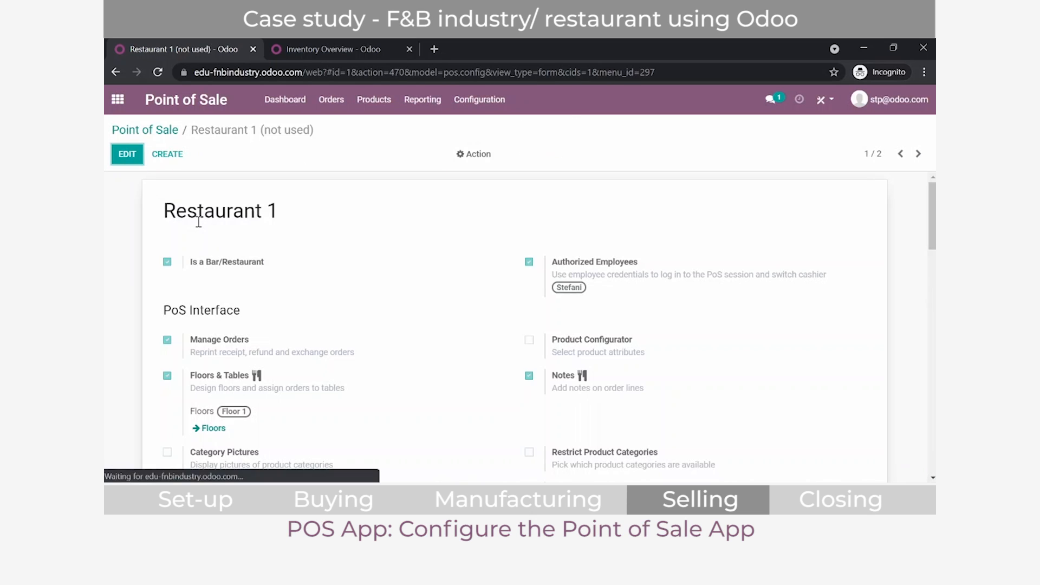
pyautogui.click(157, 130)
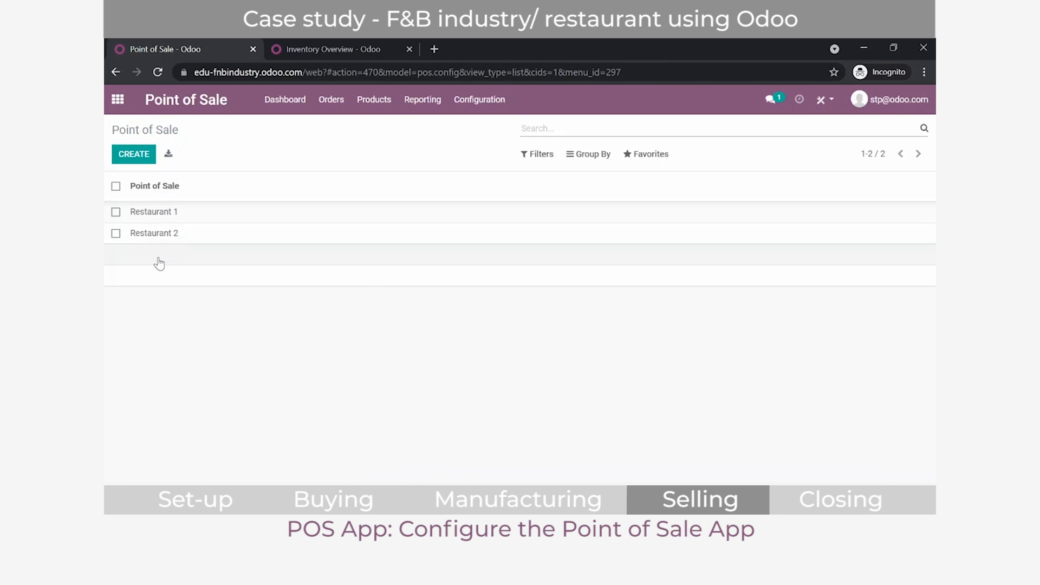
pyautogui.click(167, 211)
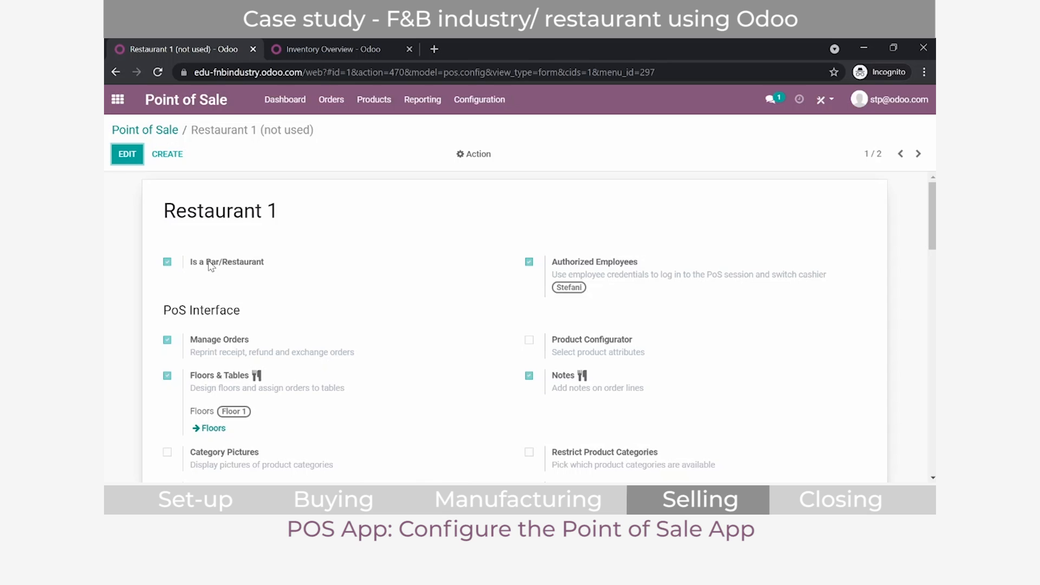
# Step: Review Restaurant 1's settings for interface, connected devices, pricing, payments, bills, inventory and accounting
pyautogui.scroll(-1, 211, 265)
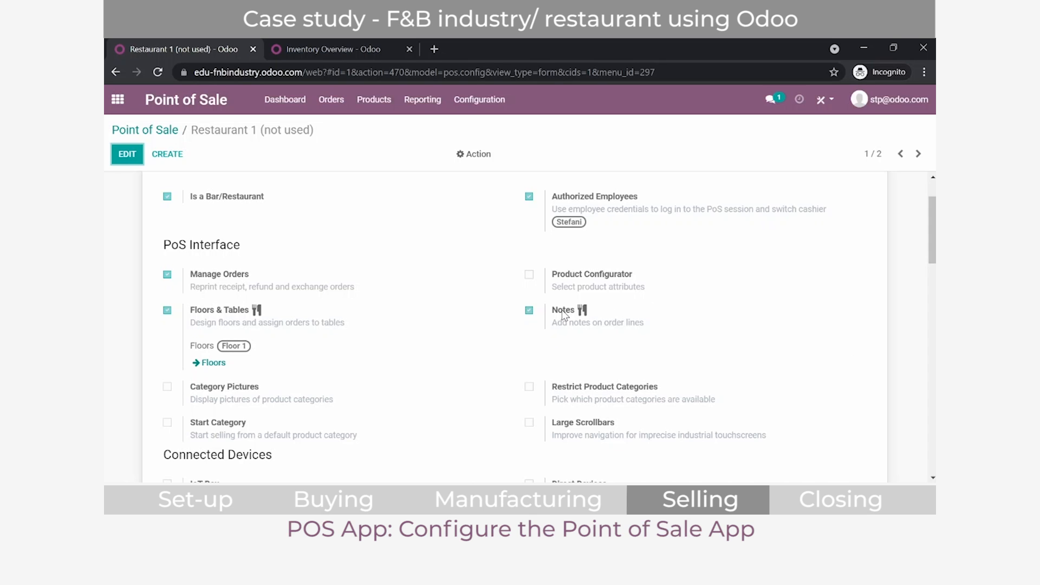
pyautogui.scroll(-5, 602, 320)
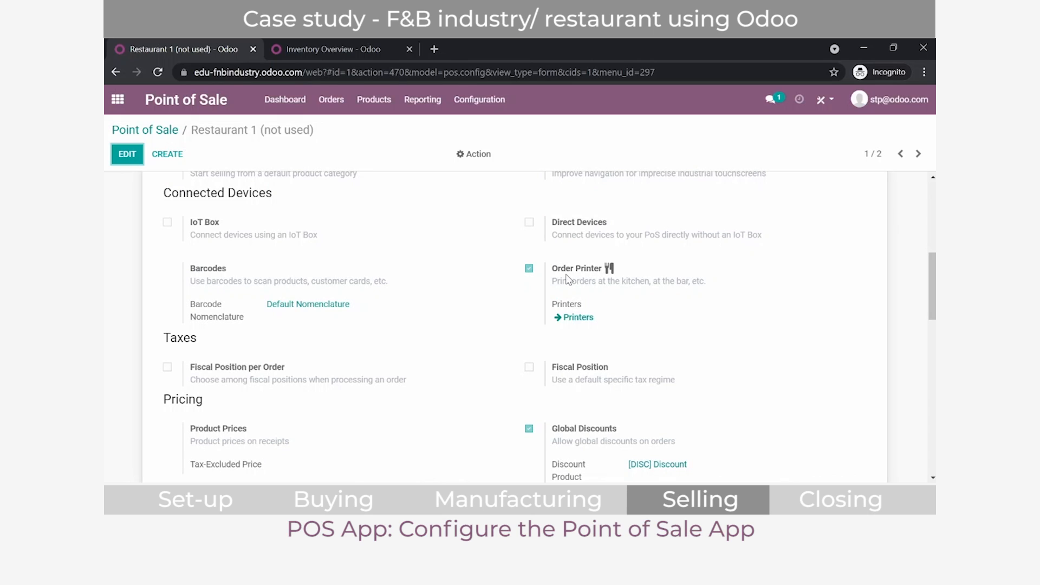
pyautogui.scroll(-6, 567, 279)
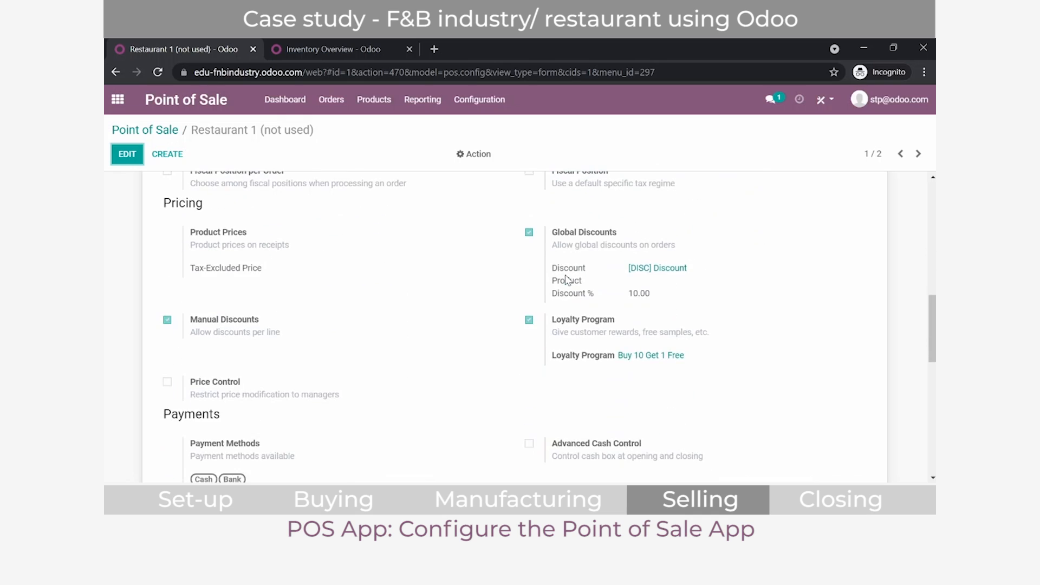
pyautogui.scroll(-4, 543, 267)
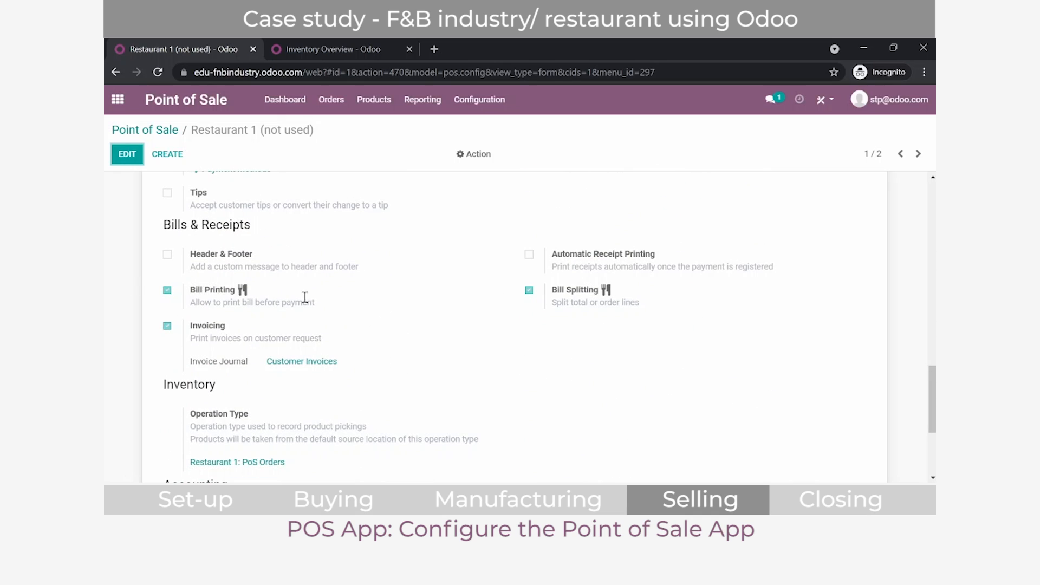
pyautogui.scroll(-3, 577, 305)
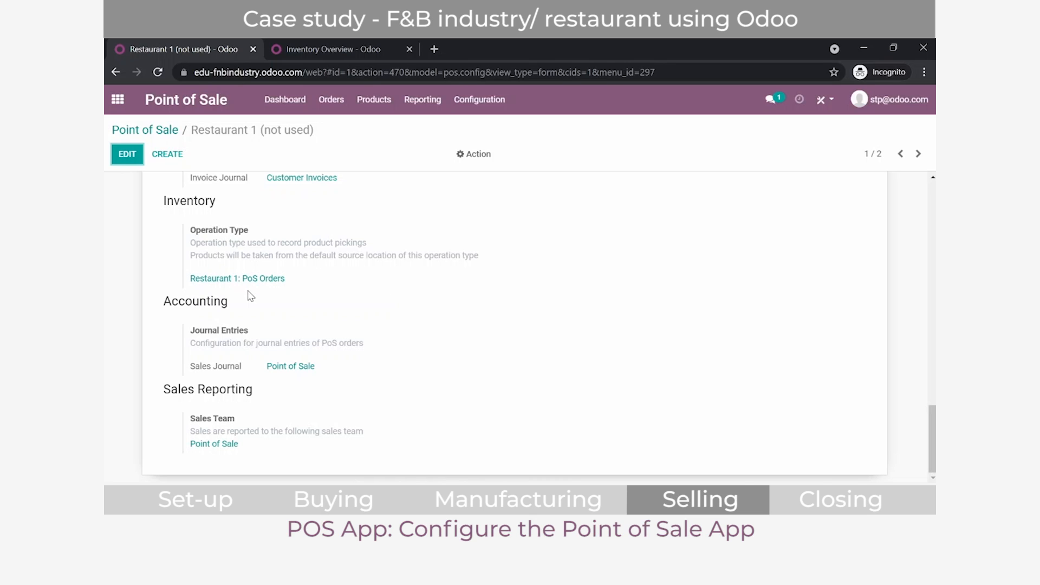
pyautogui.scroll(10, 250, 295)
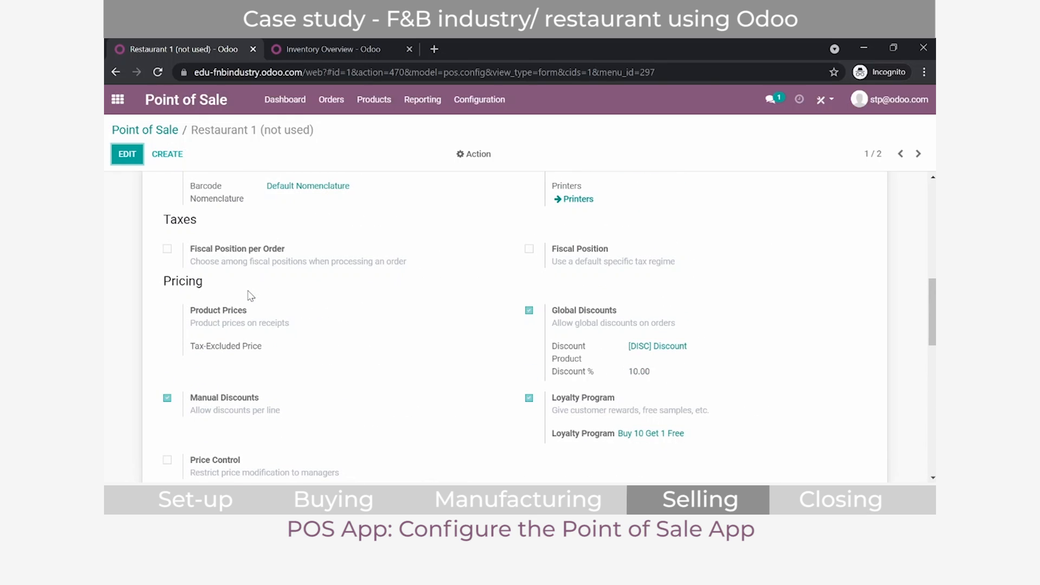
# Step: Open the loyalty program Buy 10 Get 1 Free from Restaurant 1's pricing settings and examine its points rules
pyautogui.scroll(-3, 249, 296)
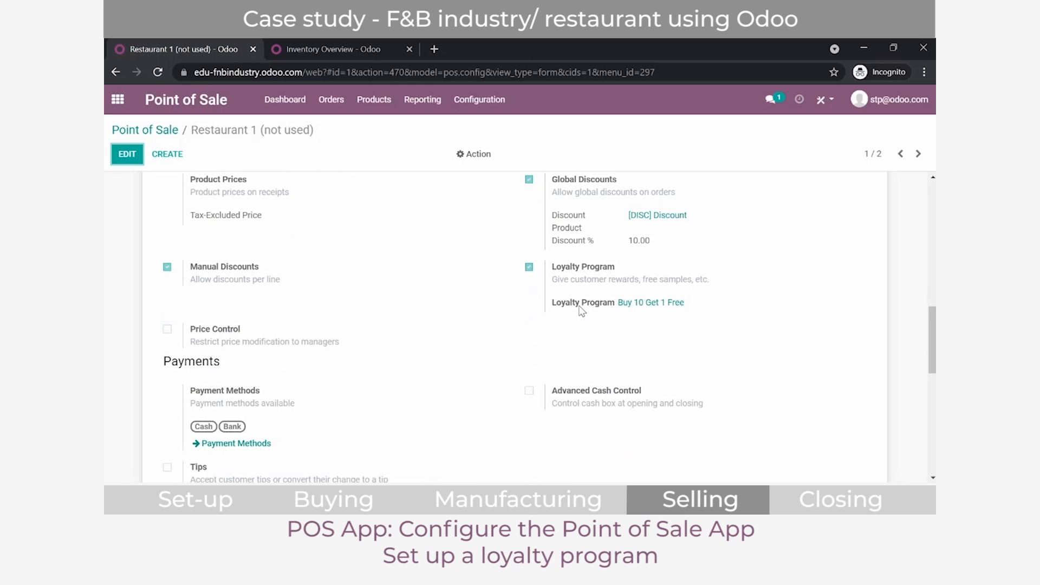
pyautogui.moveTo(581, 310)
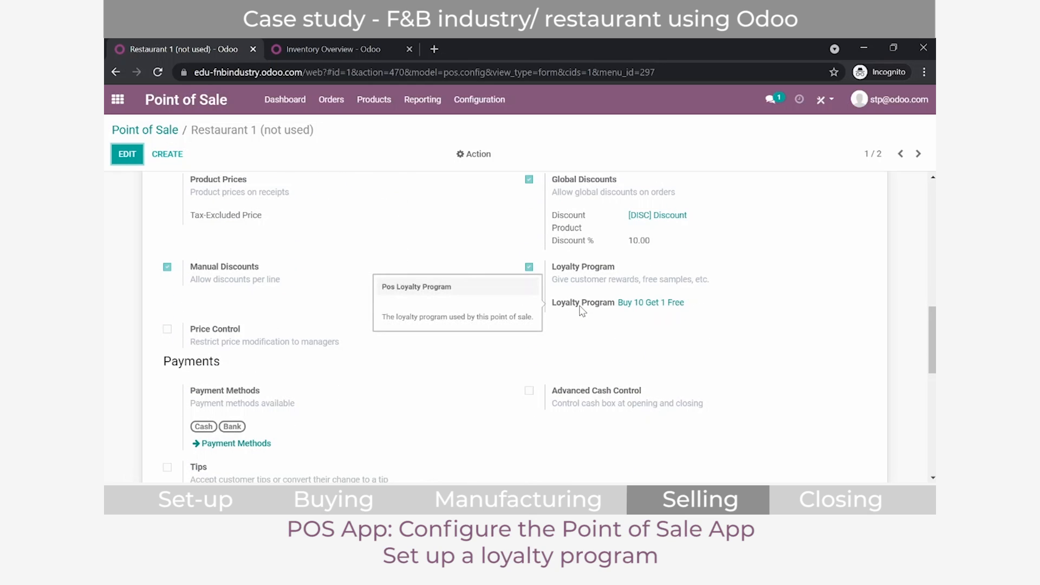
pyautogui.click(640, 307)
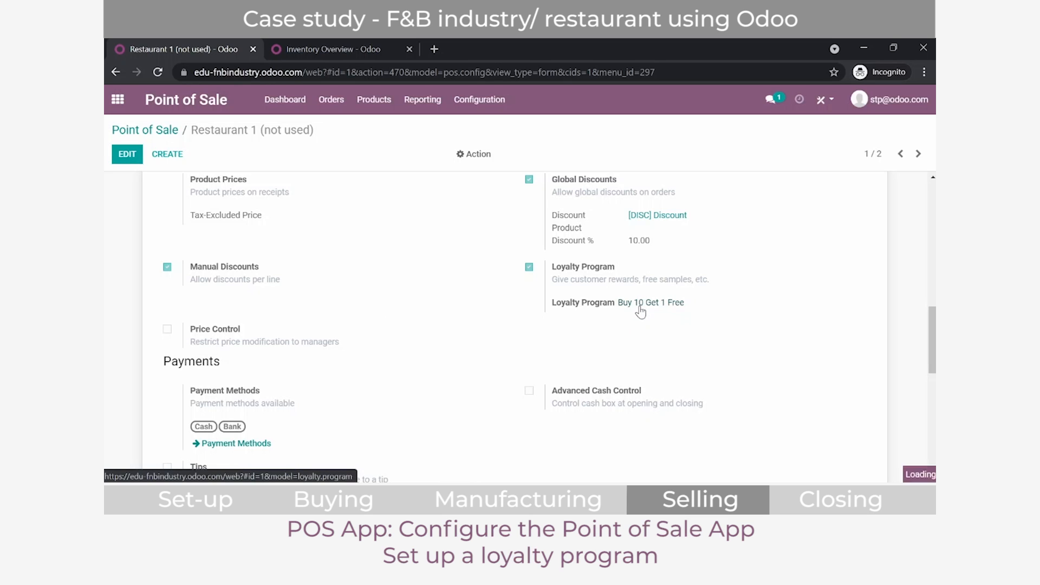
pyautogui.click(253, 274)
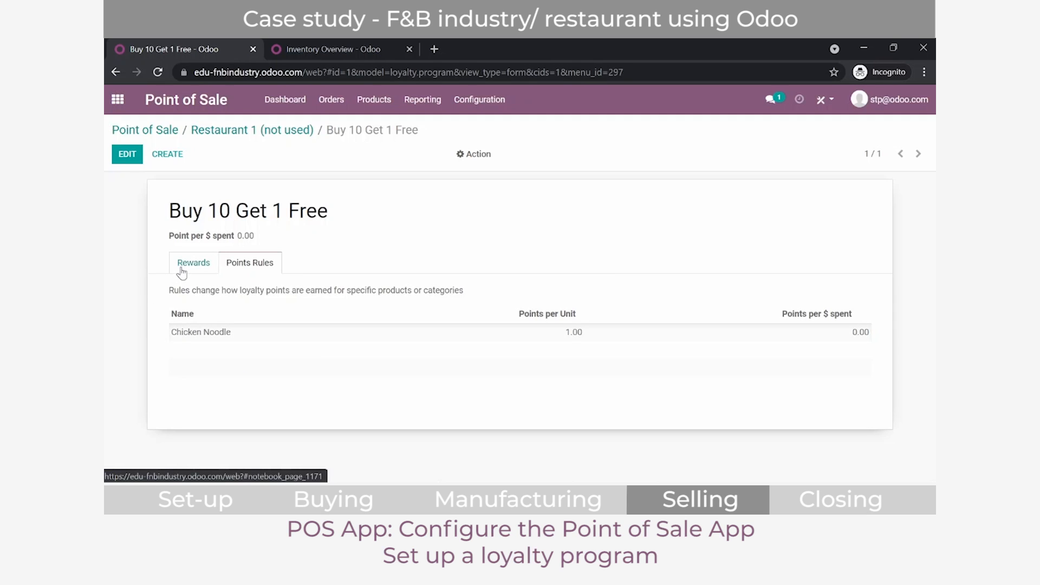
# Step: Return to Restaurant 1's configuration and check which employees are authorized to log in to the session
pyautogui.click(222, 130)
pyautogui.scroll(10, 552, 420)
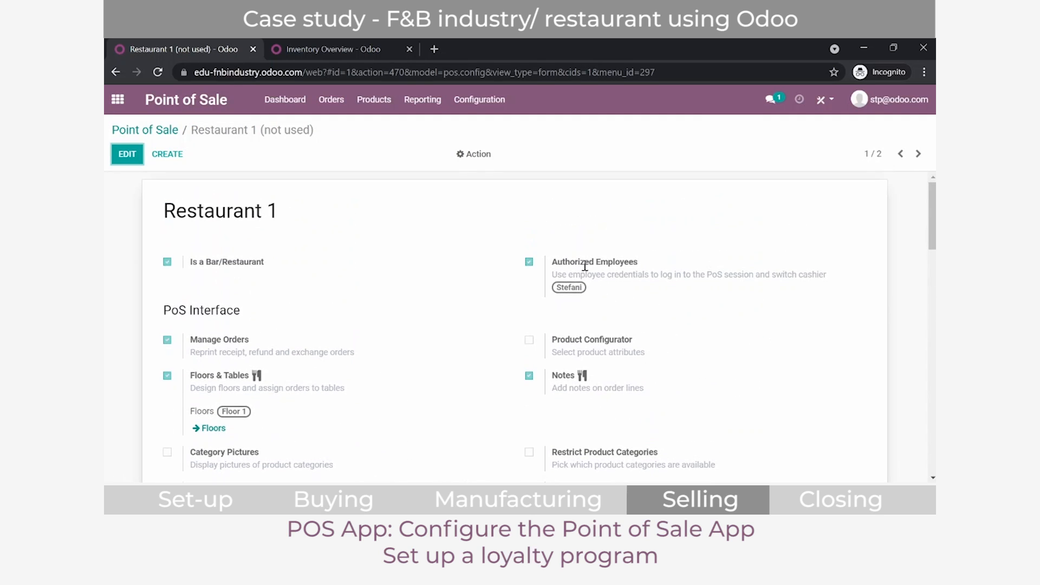
pyautogui.moveTo(585, 266)
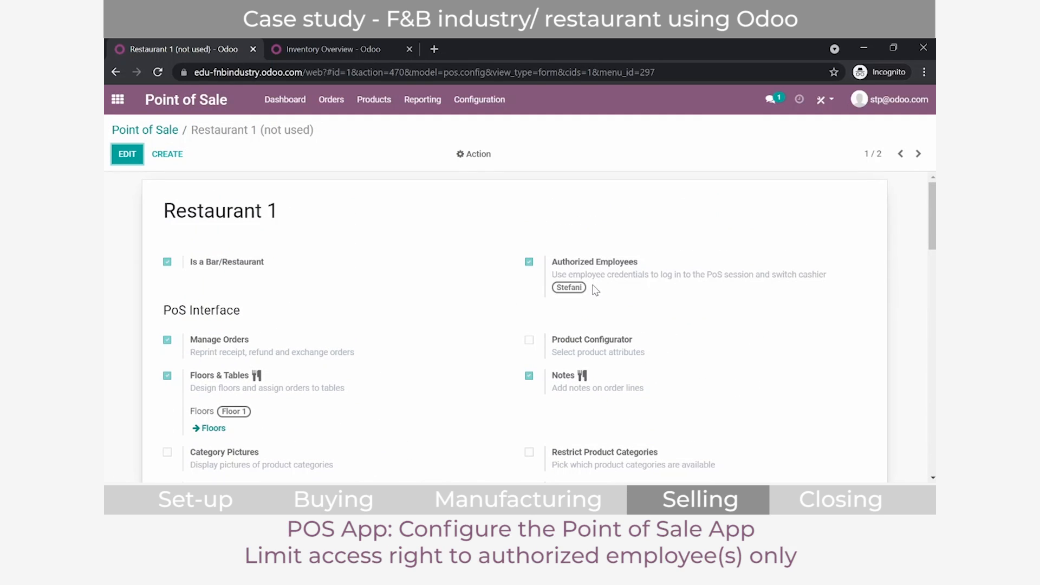
pyautogui.moveTo(595, 290)
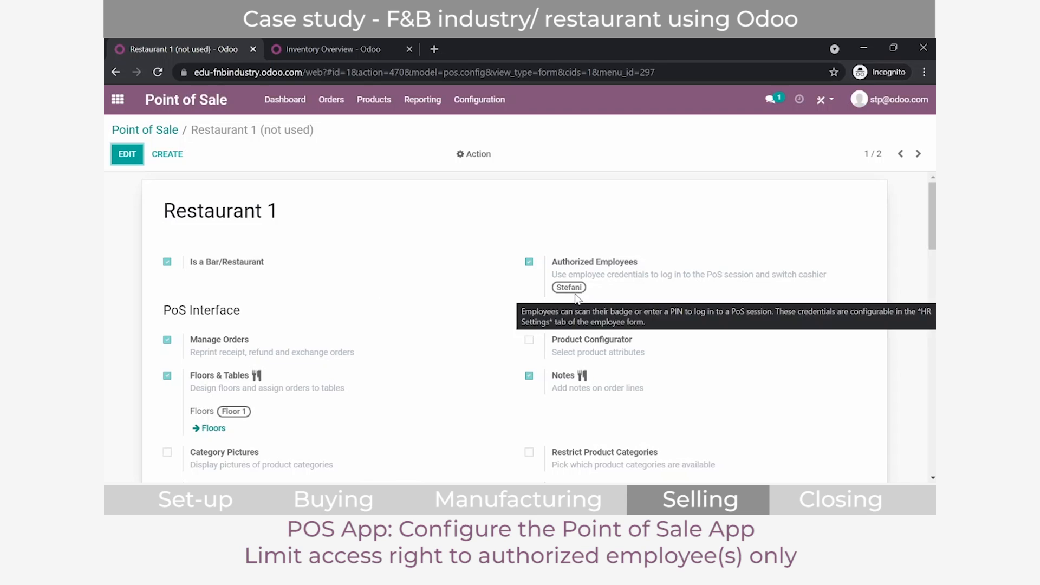
# Step: Start a new Restaurant 1 session from the Point of Sale dashboard, select the cashier and log in with the cashier's password
pyautogui.click(186, 112)
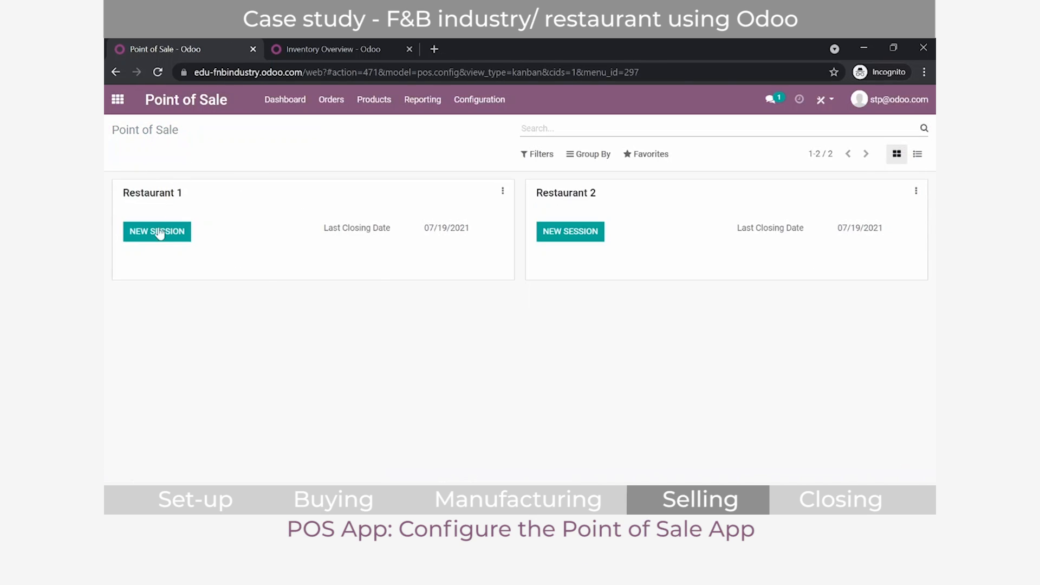
pyautogui.click(157, 236)
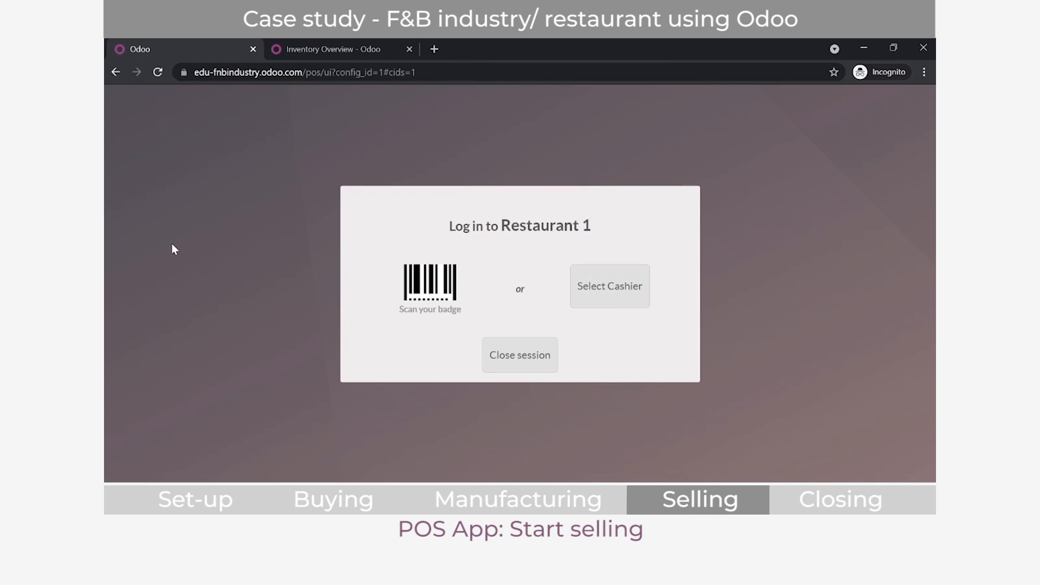
pyautogui.click(633, 294)
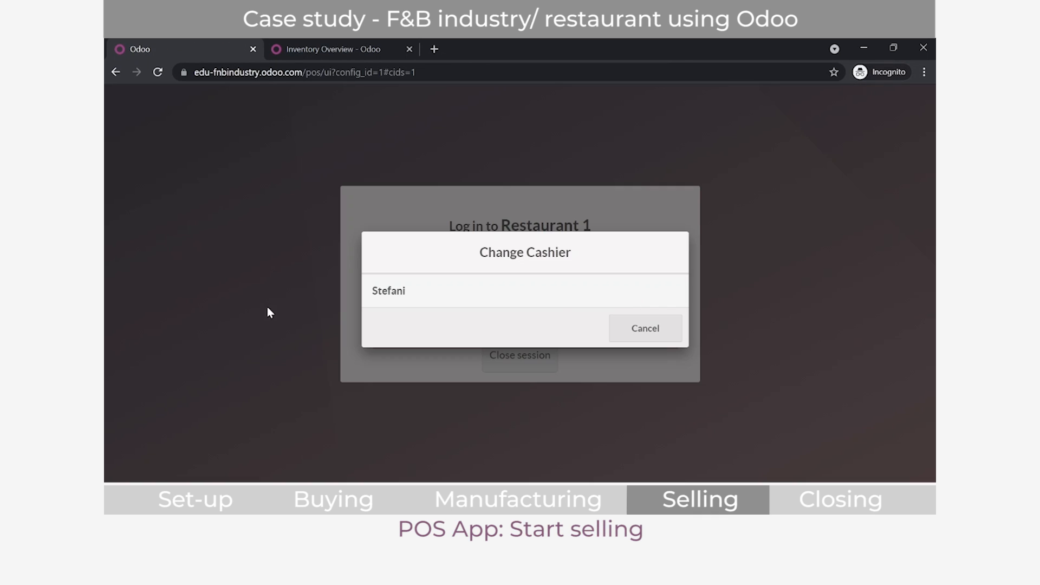
pyautogui.click(405, 302)
pyautogui.click(487, 256)
pyautogui.click(487, 255)
pyautogui.click(487, 255)
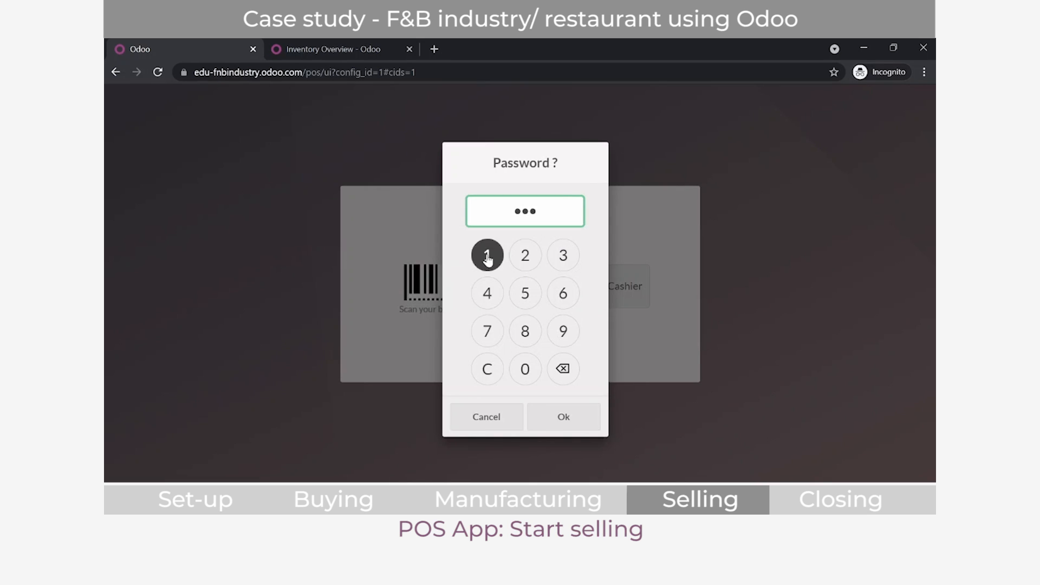
pyautogui.click(487, 259)
pyautogui.click(579, 424)
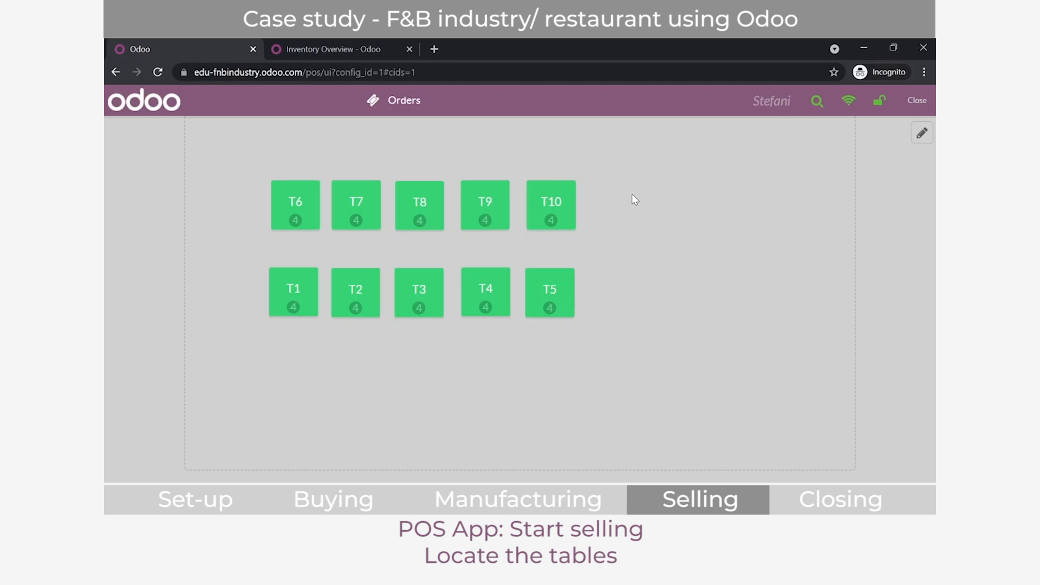
# Step: Start editing the floor plan and add a tall new table beside T10 and T5, spanning both rows
pyautogui.click(922, 133)
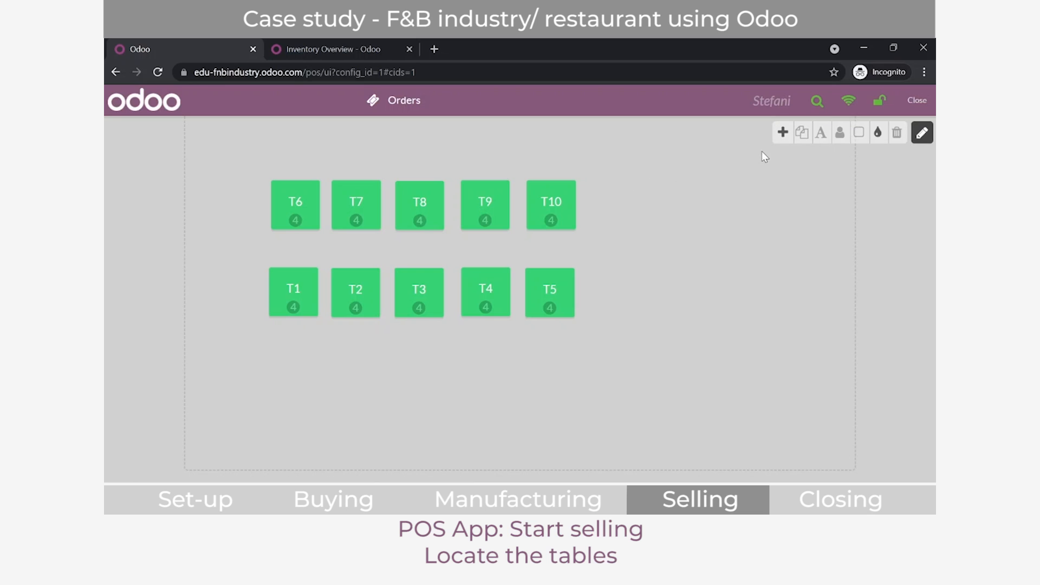
pyautogui.click(781, 133)
pyautogui.moveTo(262, 212); pyautogui.dragTo(665, 318)
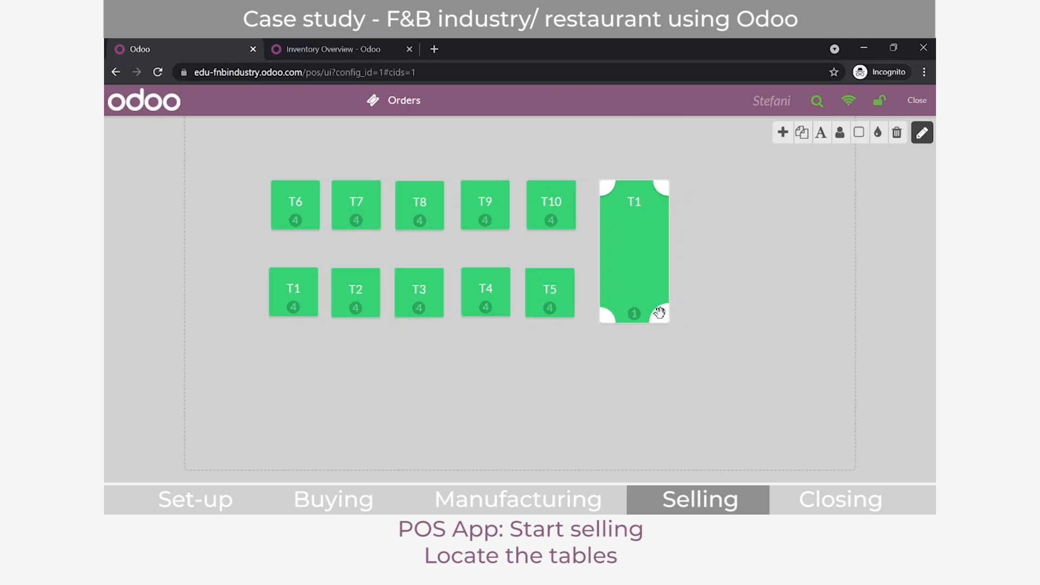
# Step: Set the new tall table's number of seats to 8
pyautogui.click(840, 132)
pyautogui.click(581, 292)
pyautogui.click(582, 293)
pyautogui.click(581, 255)
pyautogui.click(582, 294)
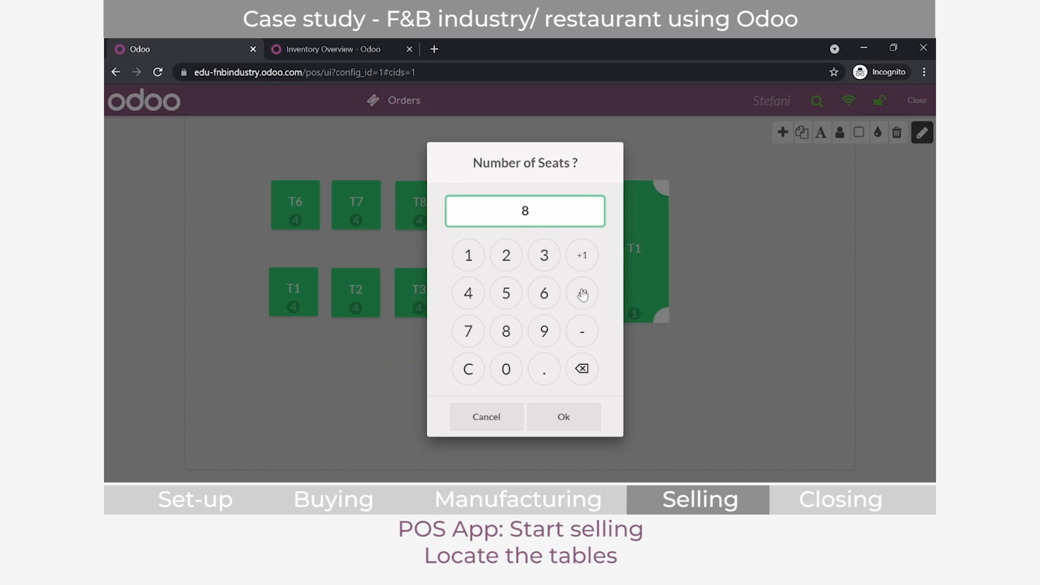
pyautogui.click(557, 427)
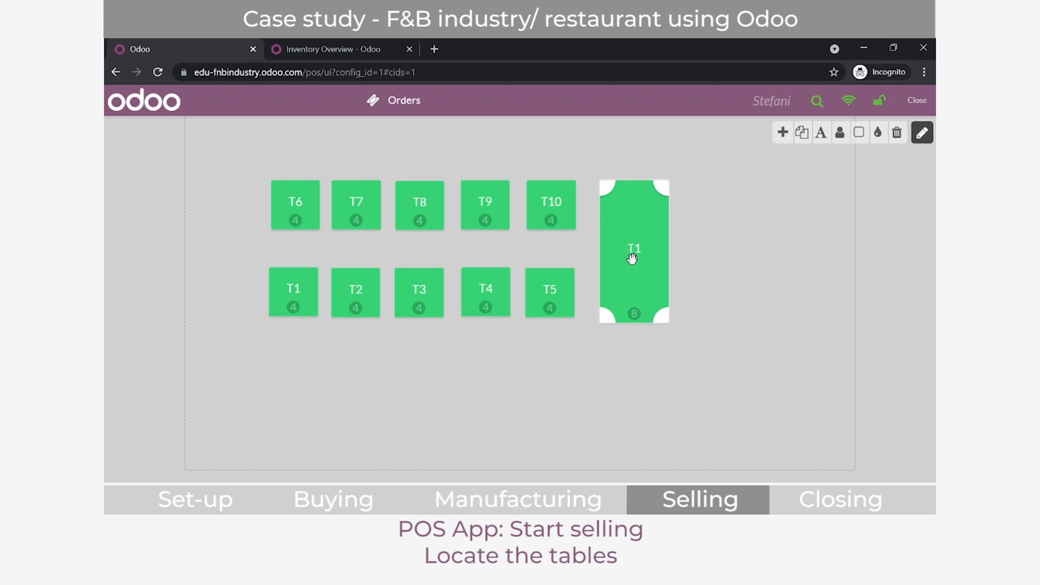
# Step: Rename the new tall table as Big Table and finish editing the floor plan
pyautogui.click(821, 132)
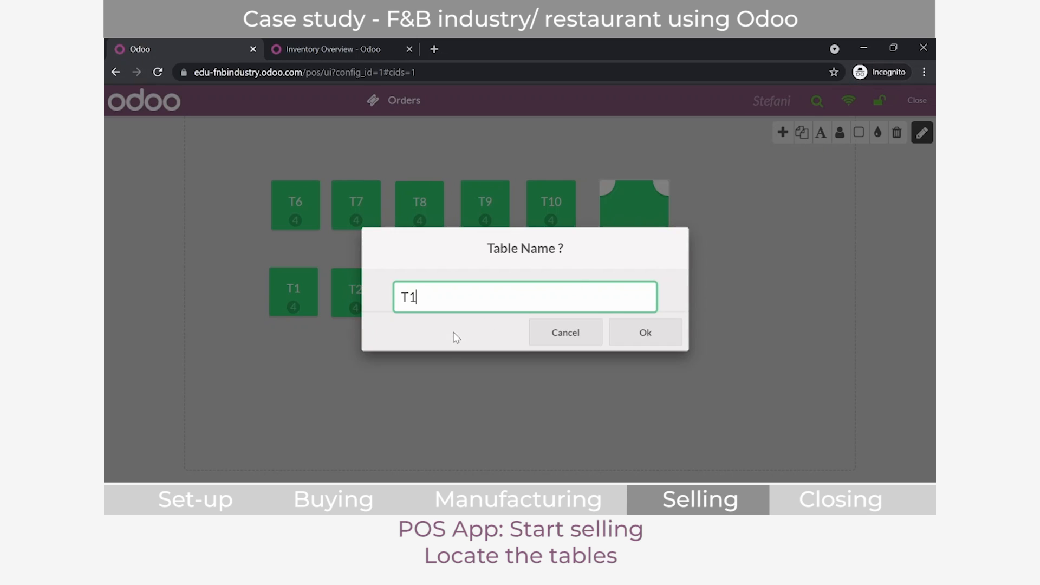
pyautogui.press('BackSpace')
pyautogui.press('BackSpace')
pyautogui.write('Big Table')
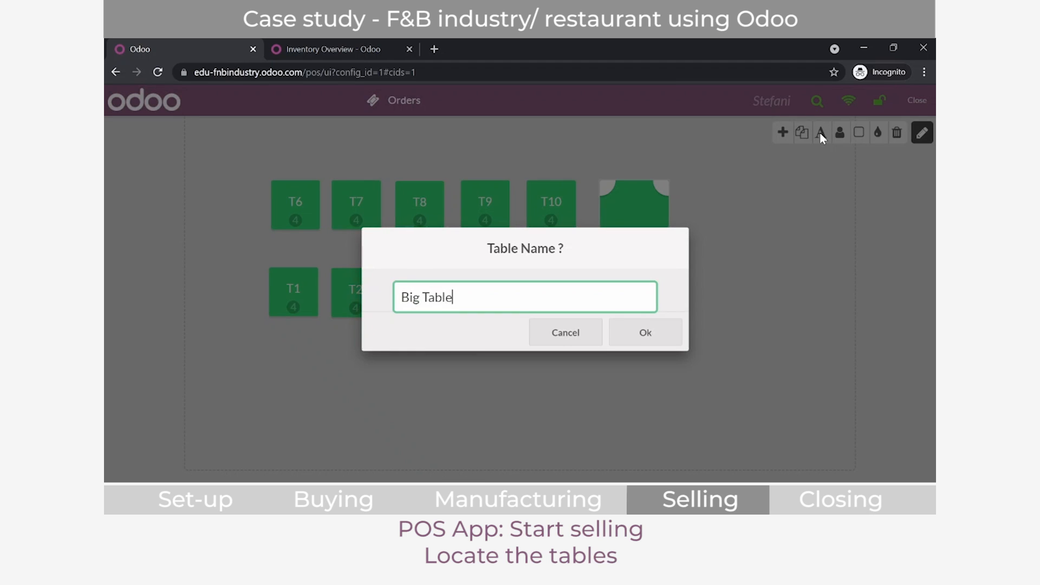
pyautogui.click(640, 332)
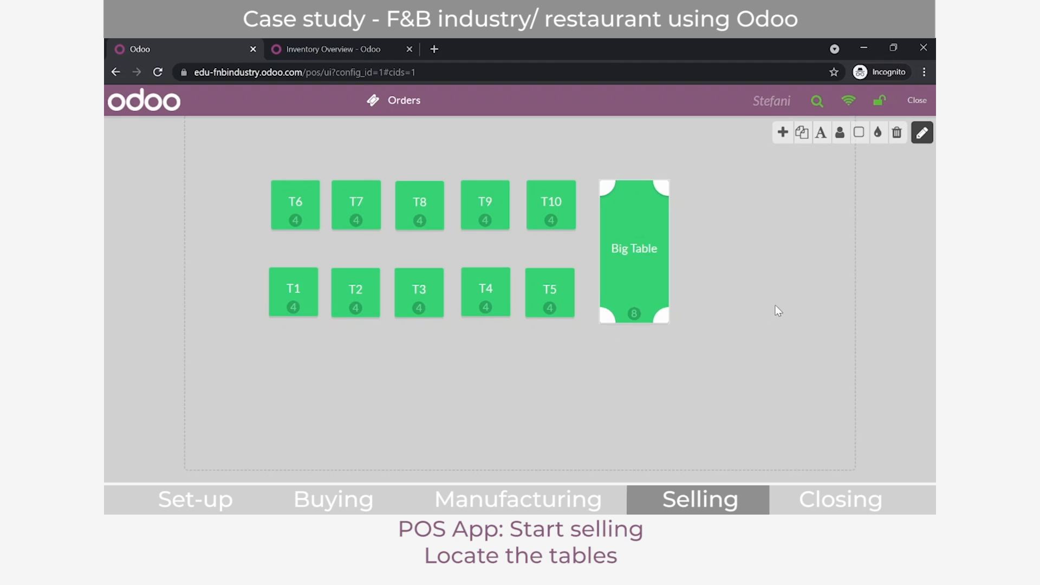
pyautogui.click(775, 307)
pyautogui.click(921, 132)
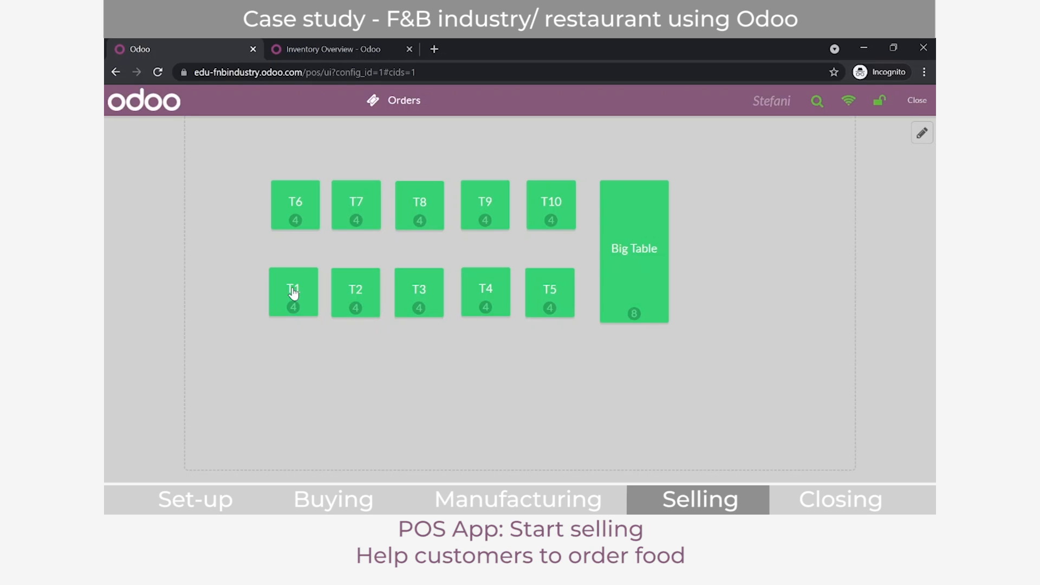
# Step: Open an order for table T1 and add two Chicken Noodle, one Sprite and one Fanta
pyautogui.click(293, 293)
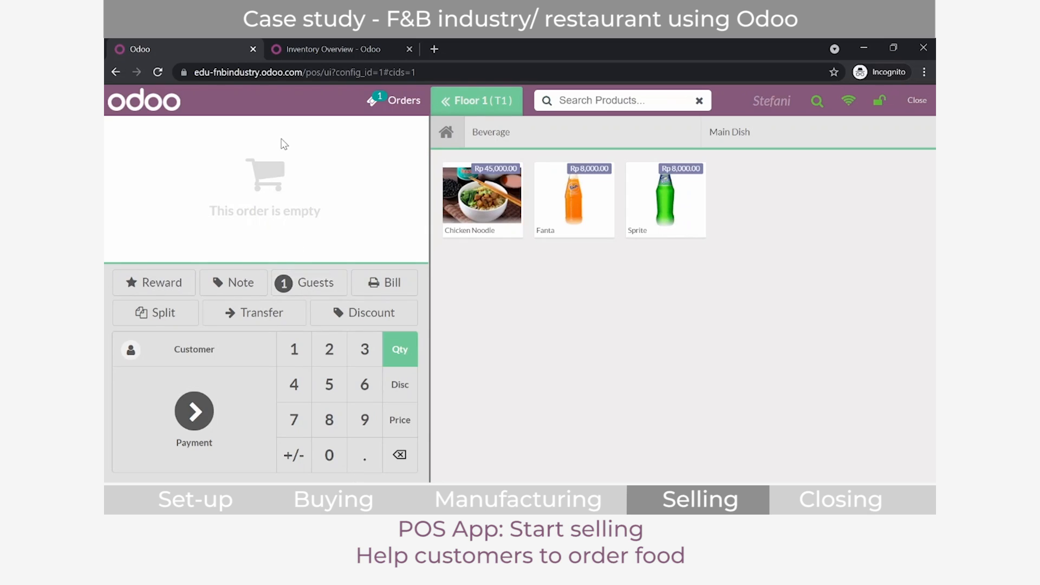
pyautogui.click(482, 192)
pyautogui.click(482, 192)
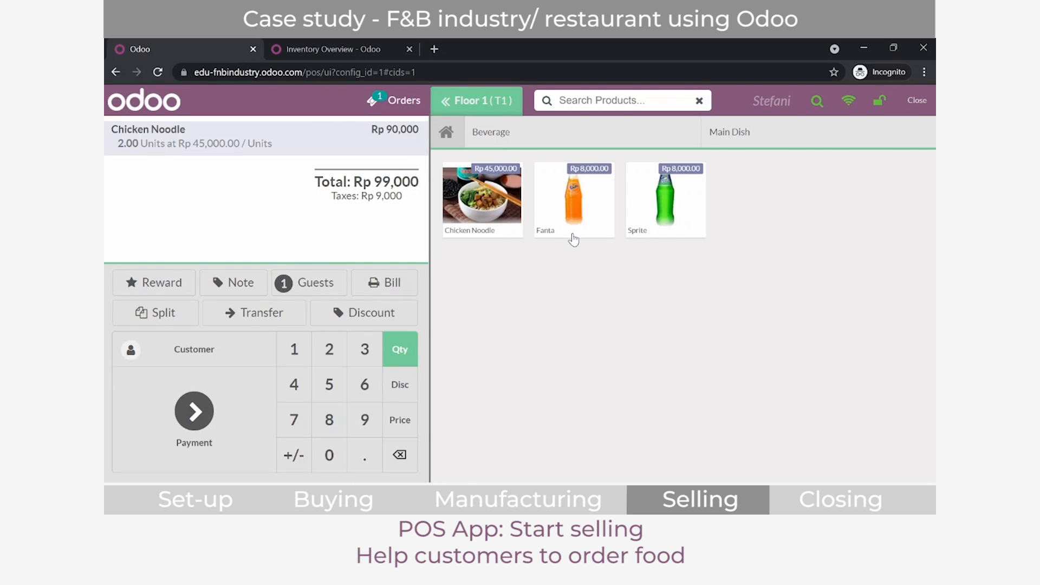
pyautogui.click(658, 189)
pyautogui.click(601, 196)
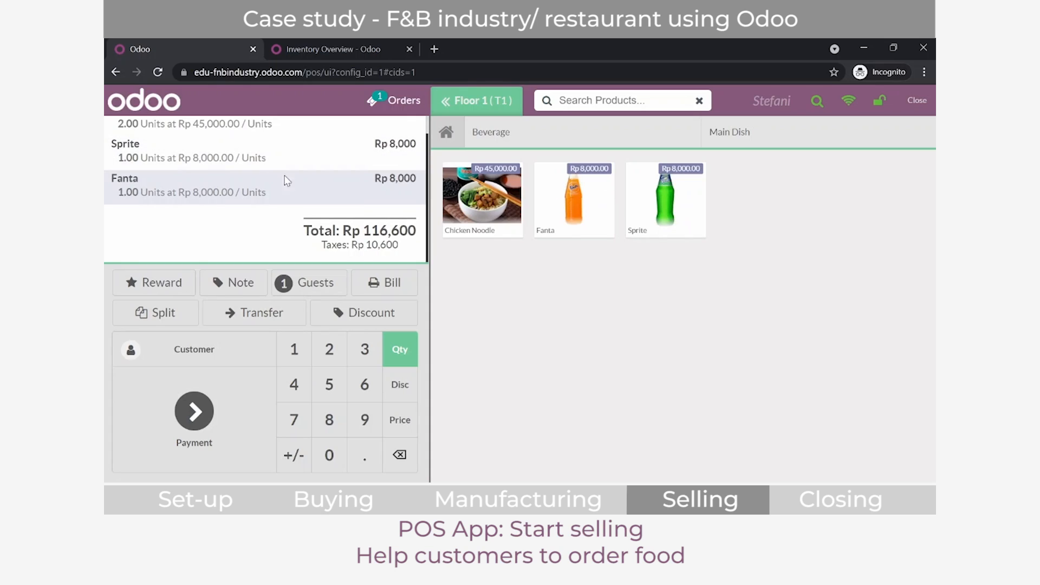
pyautogui.scroll(1, 218, 140)
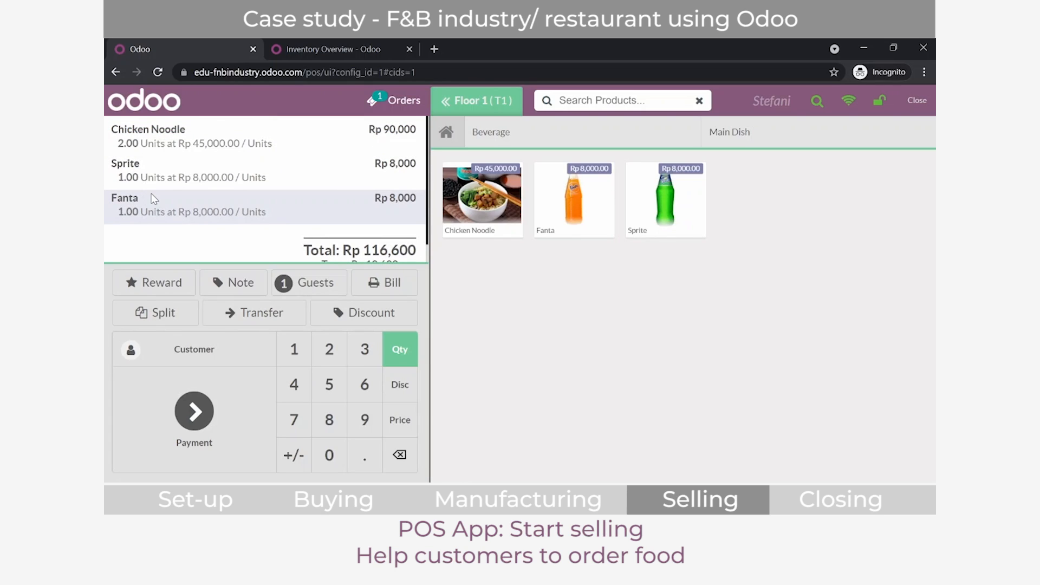
# Step: Create a new customer with the customer's name, save it and assign the customer to the T1 order
pyautogui.click(204, 360)
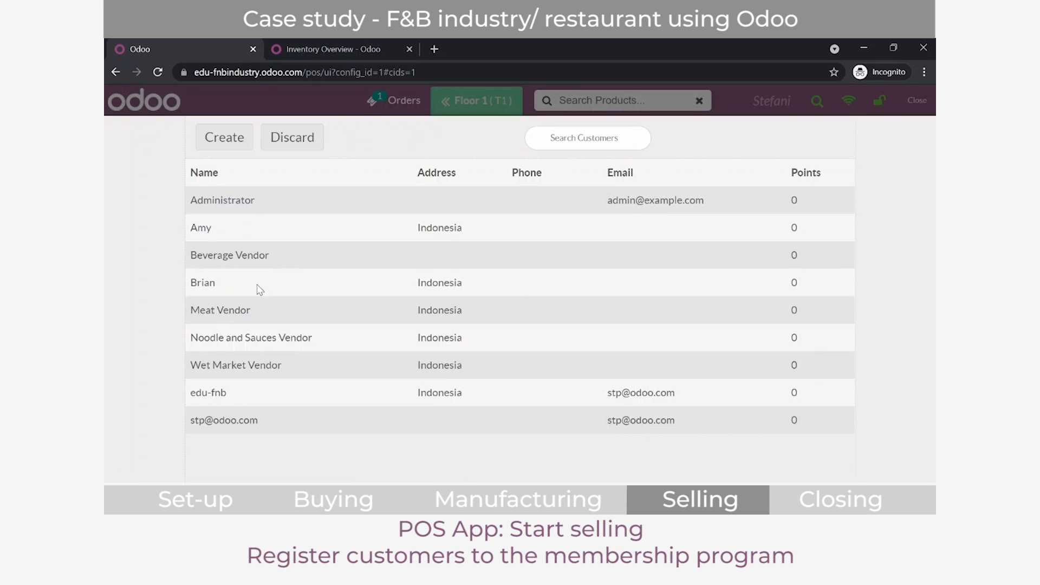
pyautogui.click(209, 139)
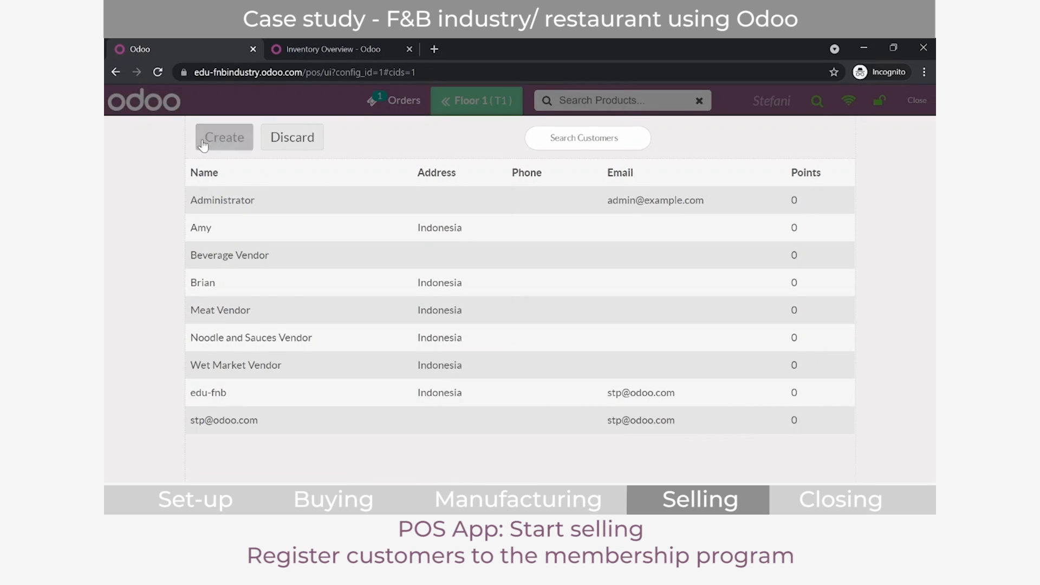
pyautogui.click(433, 200)
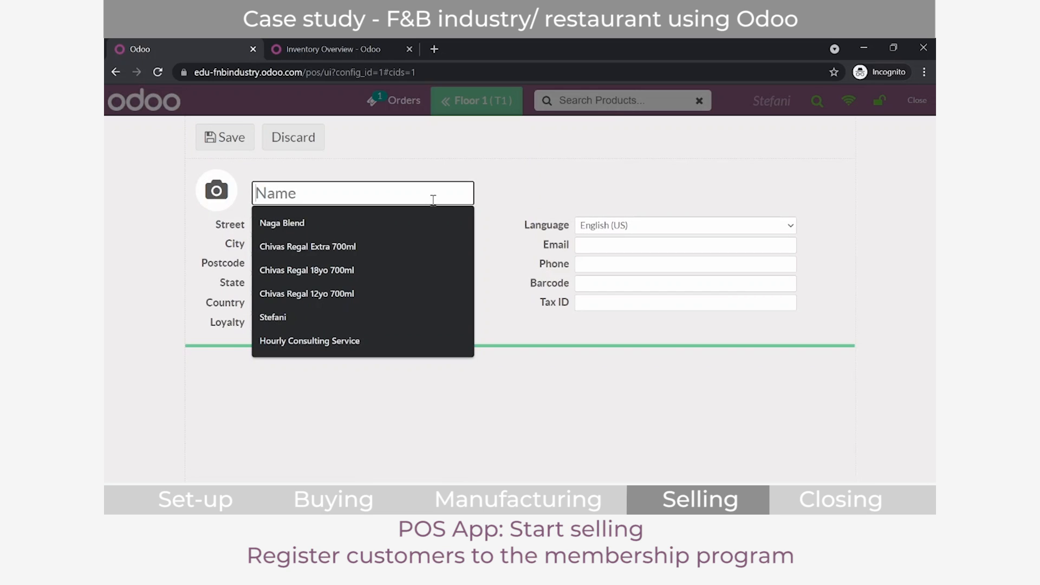
pyautogui.write('Richard')
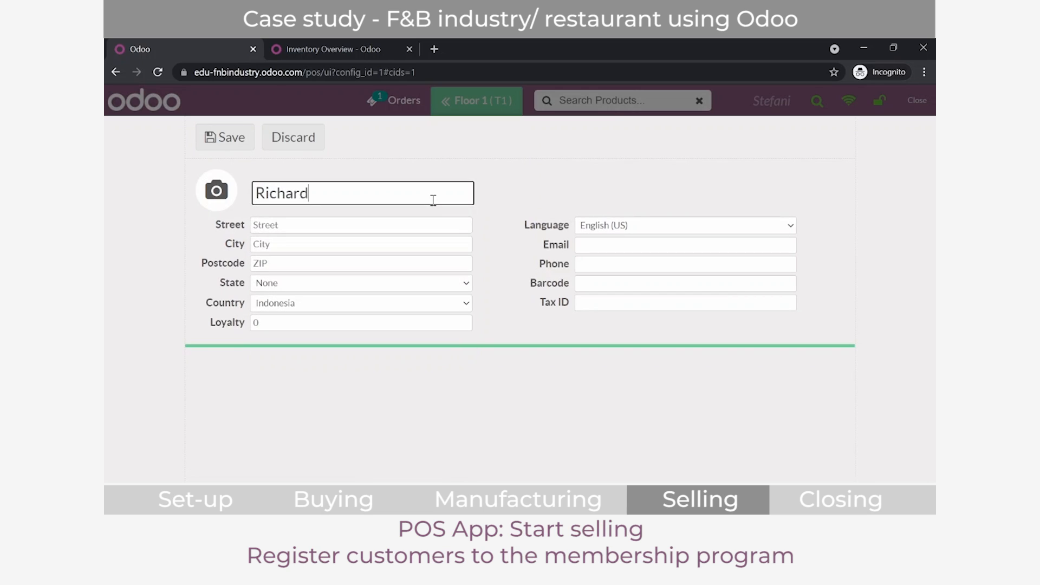
pyautogui.click(234, 144)
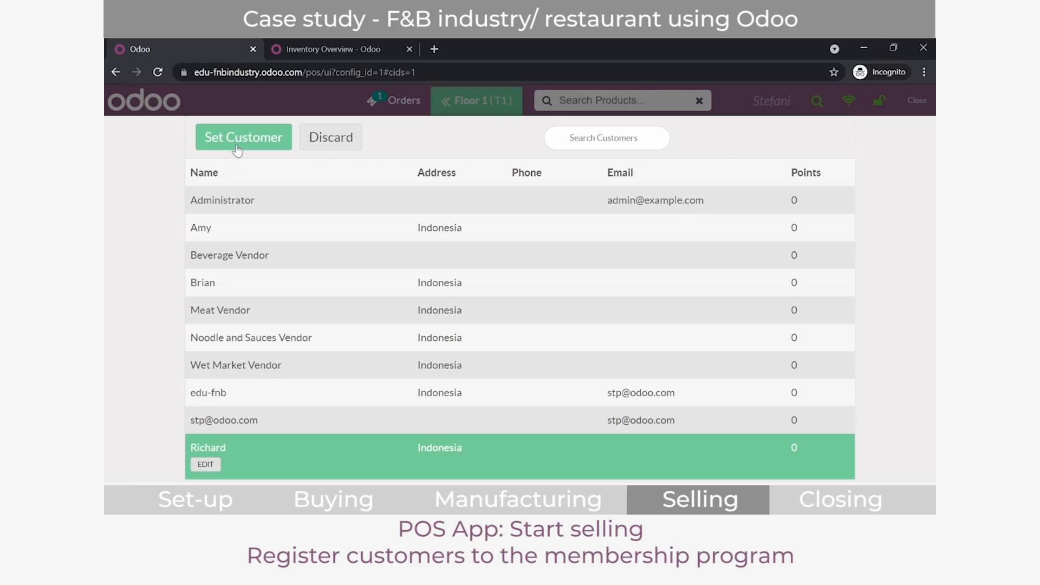
pyautogui.click(237, 147)
# Step: Check the loyalty points on the T1 order and set the Chicken Noodle quantity to 10 units
pyautogui.scroll(-2, 162, 244)
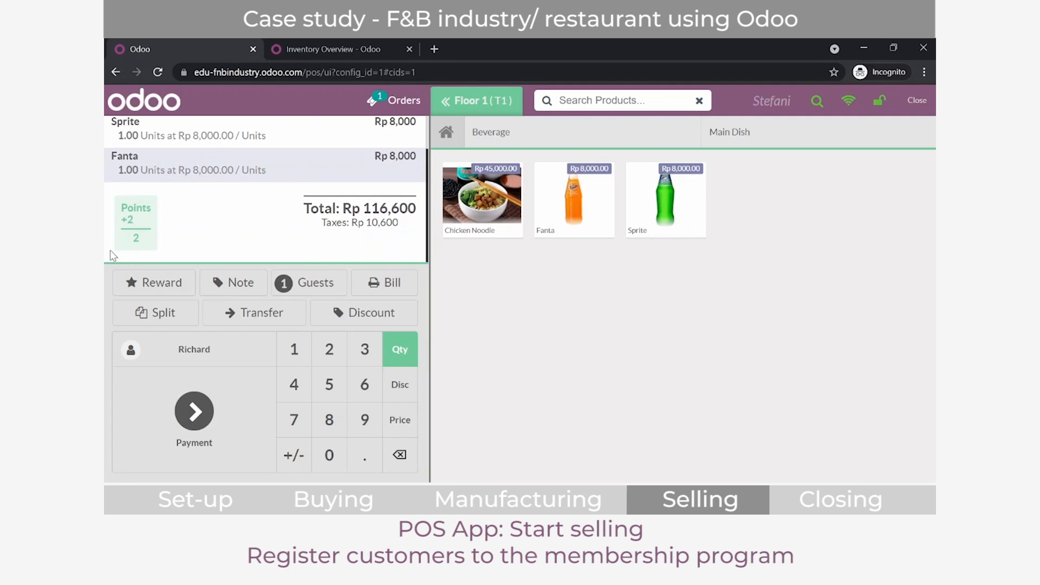
pyautogui.scroll(2, 132, 239)
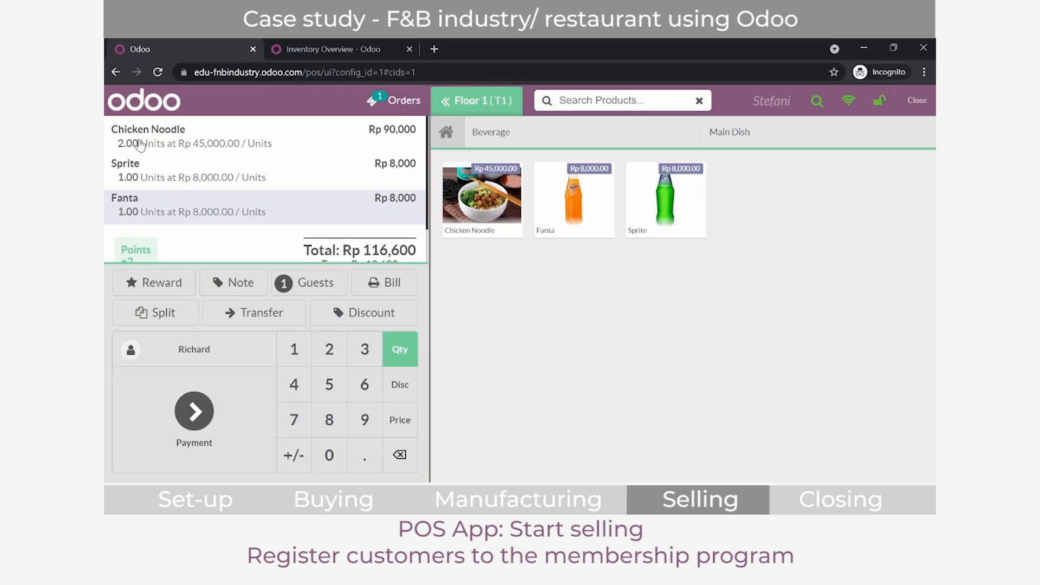
pyautogui.scroll(-2, 119, 217)
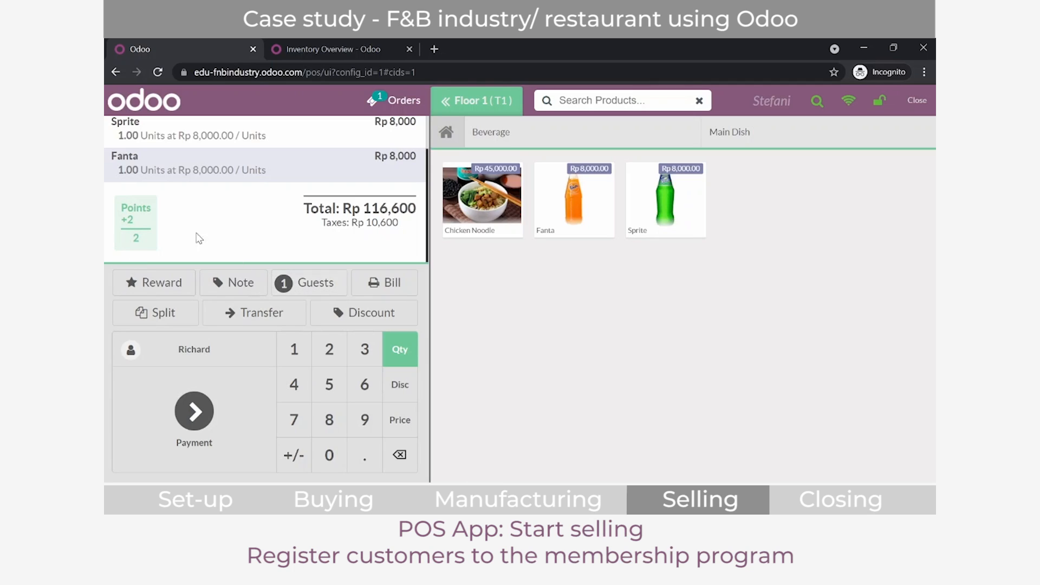
pyautogui.scroll(2, 181, 242)
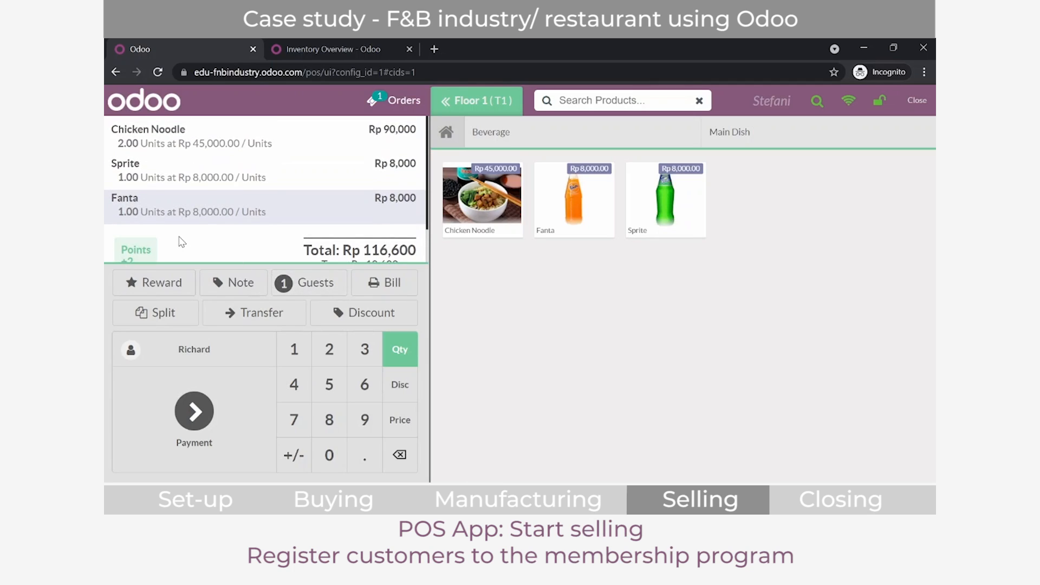
pyautogui.click(197, 135)
pyautogui.click(293, 349)
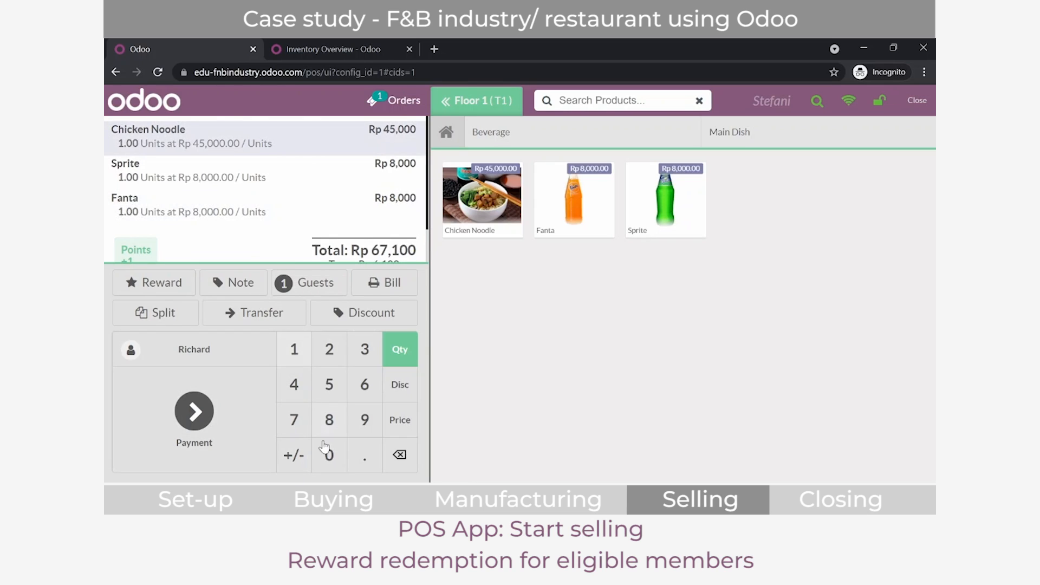
pyautogui.click(330, 456)
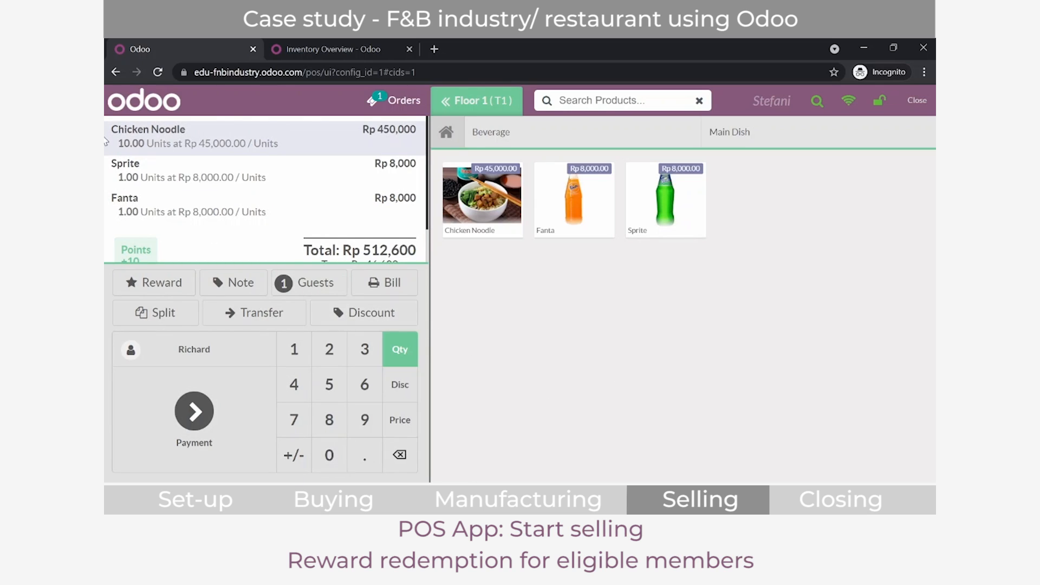
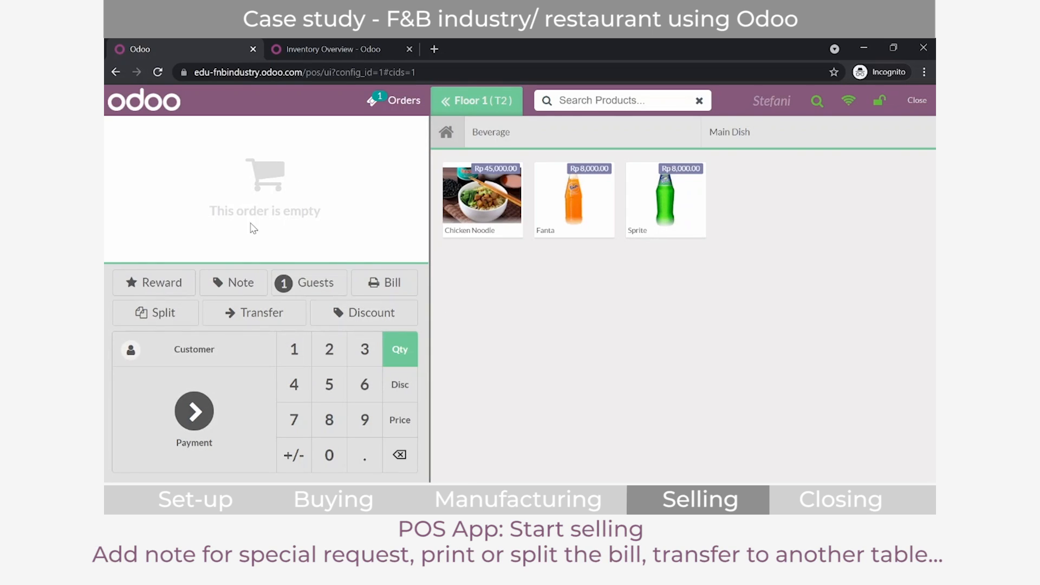
# Step: Add one Chicken Noodle to the T2 order and attach the note "Noodles semi-cooked" to it
pyautogui.click(481, 195)
pyautogui.click(237, 284)
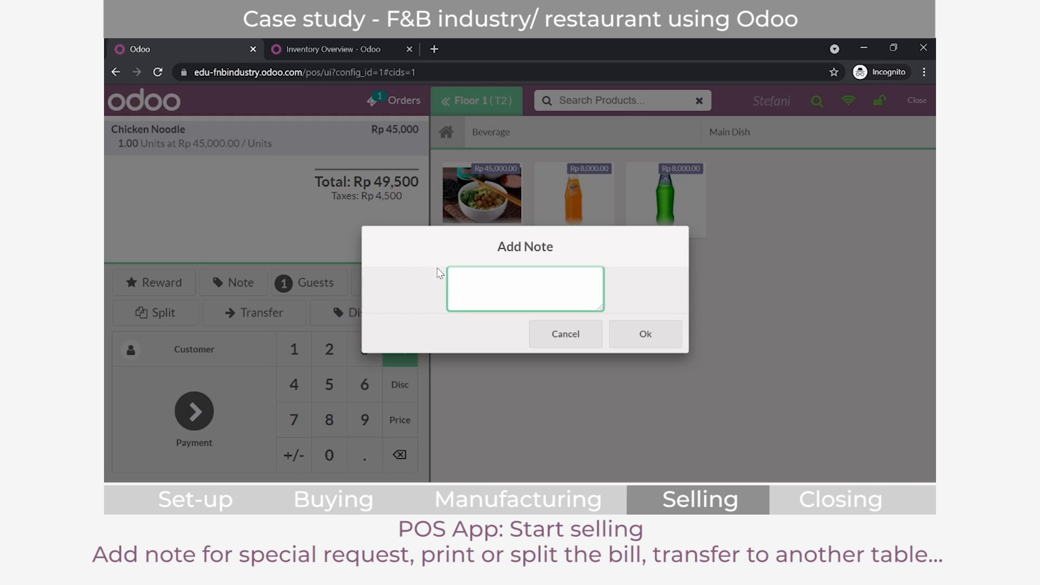
pyautogui.write('Noodles sem')
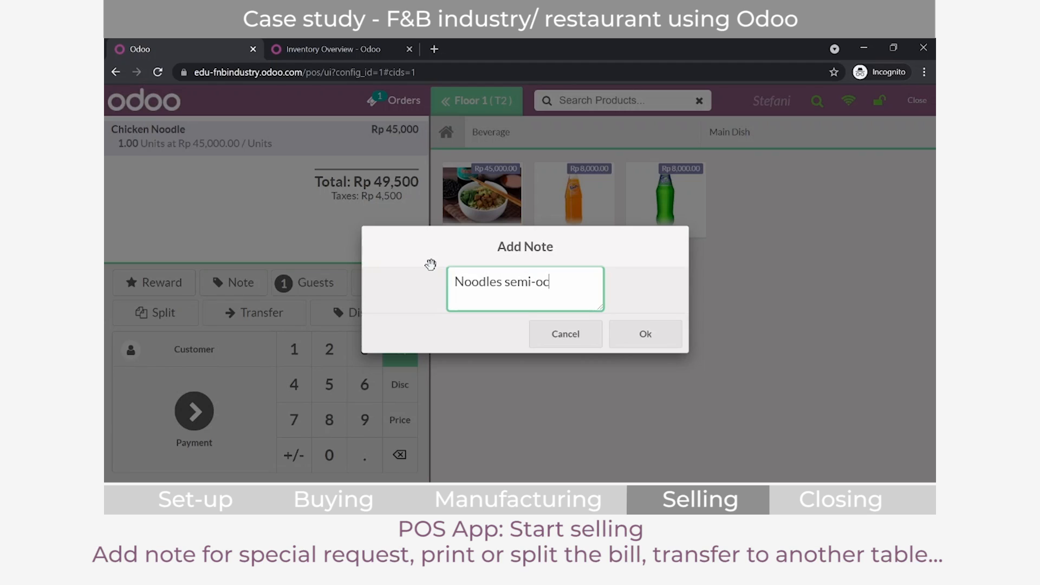
pyautogui.write('i-cooked')
pyautogui.click(620, 338)
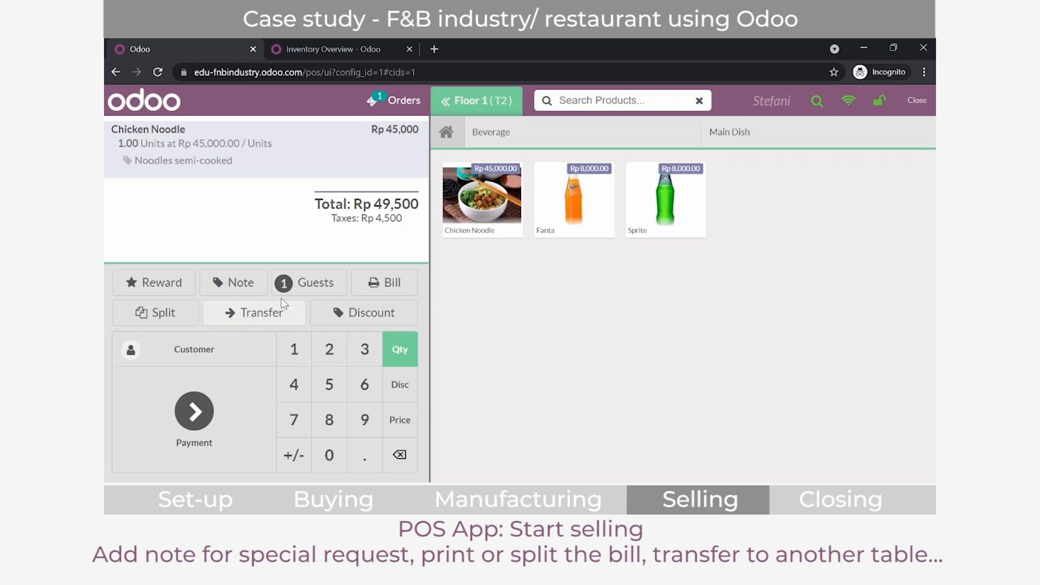
# Step: Set the number of guests on the T2 order to 2
pyautogui.click(325, 283)
pyautogui.click(506, 255)
pyautogui.click(582, 369)
pyautogui.click(581, 369)
pyautogui.click(582, 293)
pyautogui.click(558, 429)
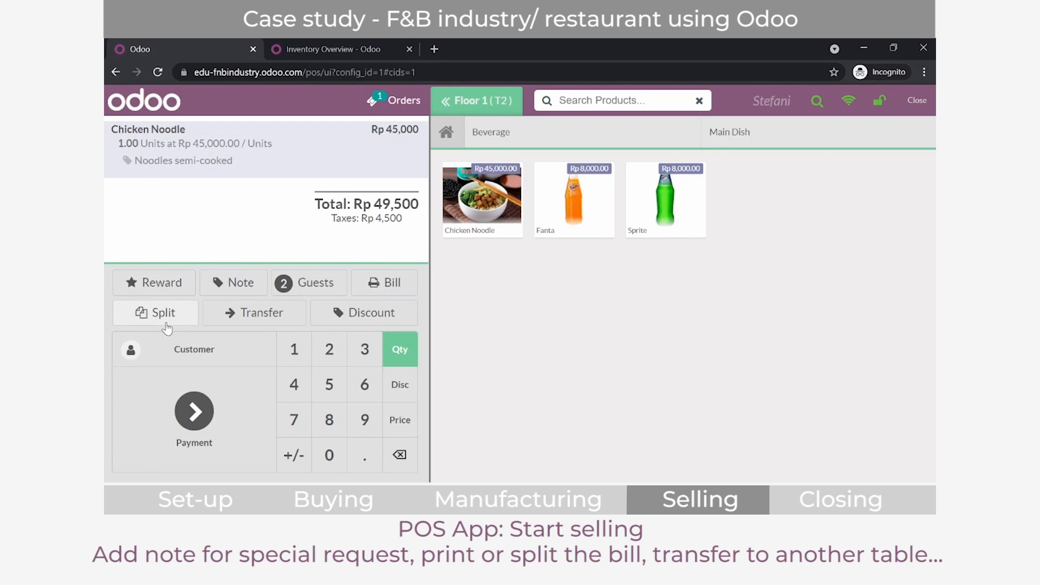
# Step: Transfer the T2 order to table T3 and apply a 10 percent discount to it
pyautogui.click(242, 320)
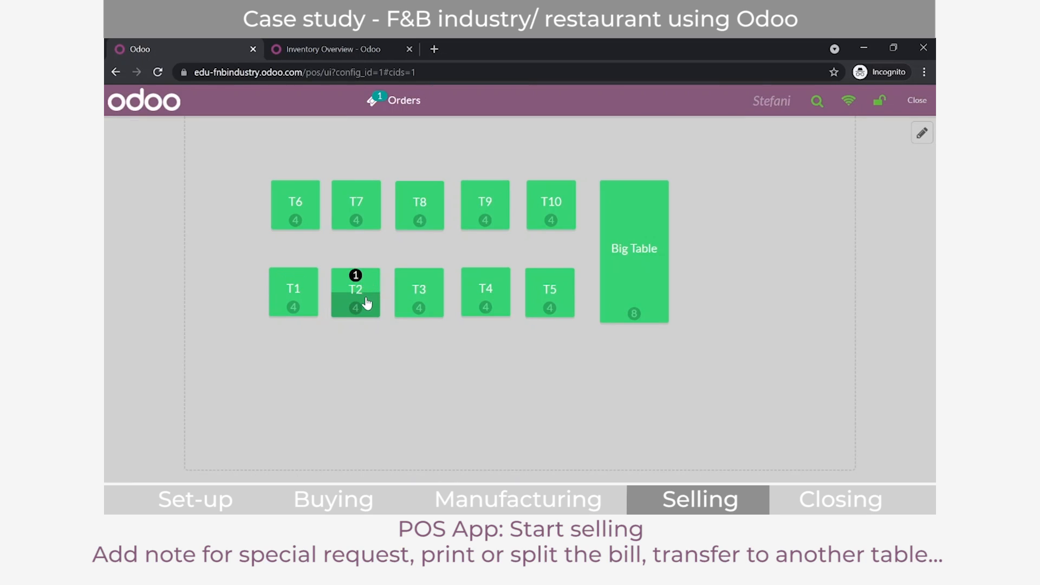
pyautogui.click(405, 298)
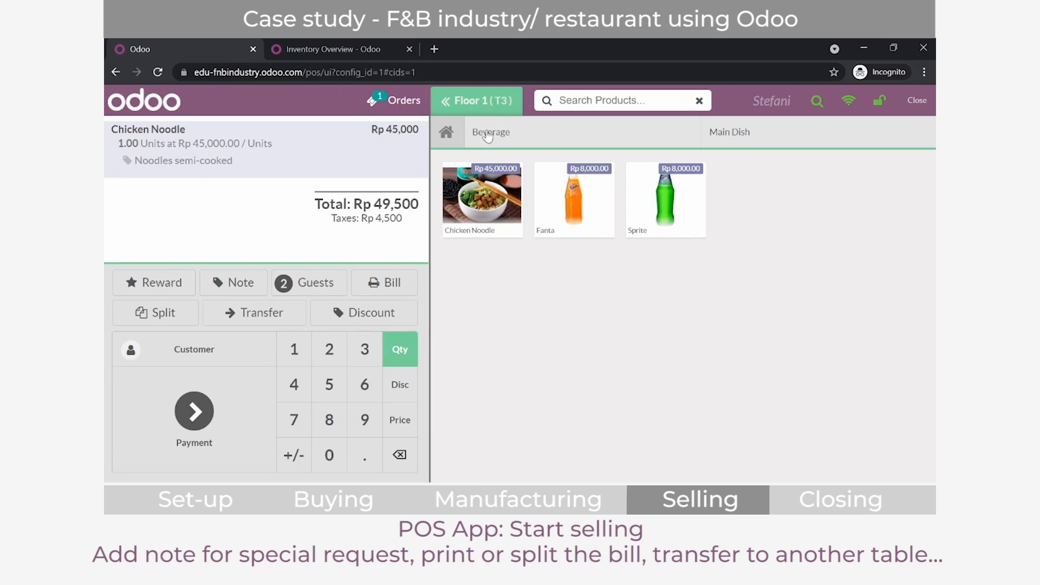
pyautogui.click(364, 314)
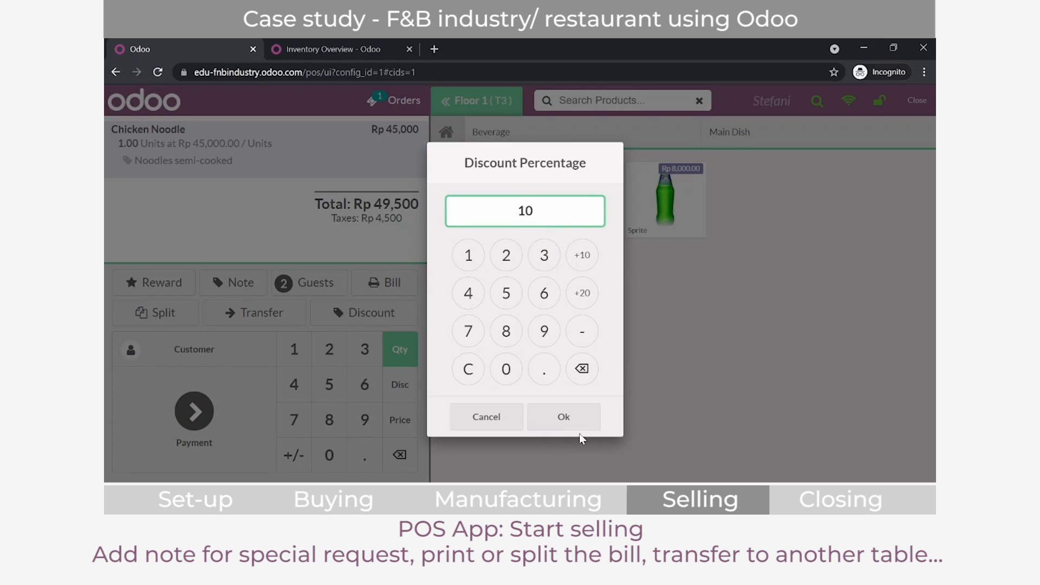
pyautogui.click(591, 425)
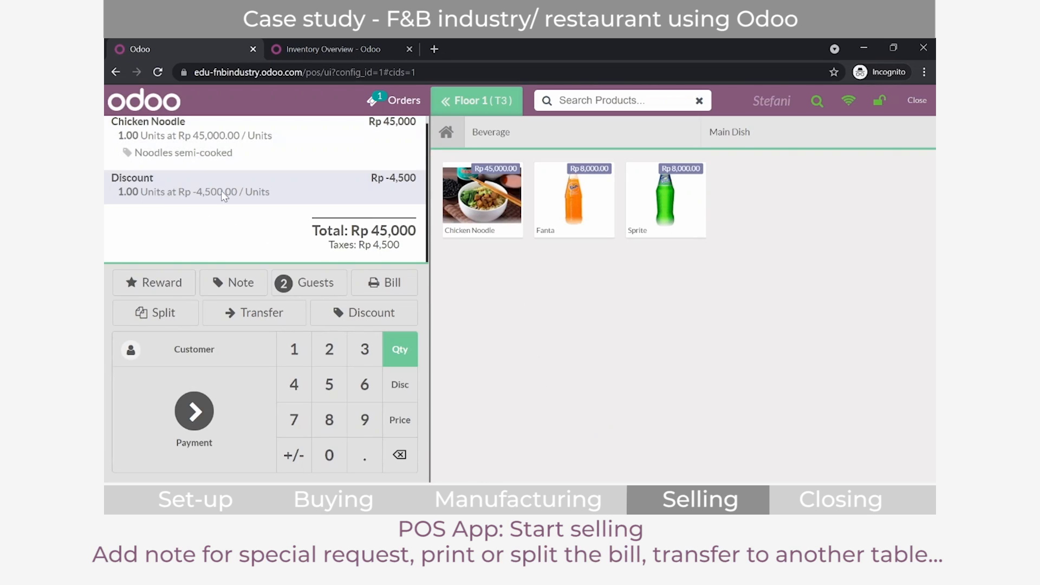
pyautogui.scroll(1, 346, 176)
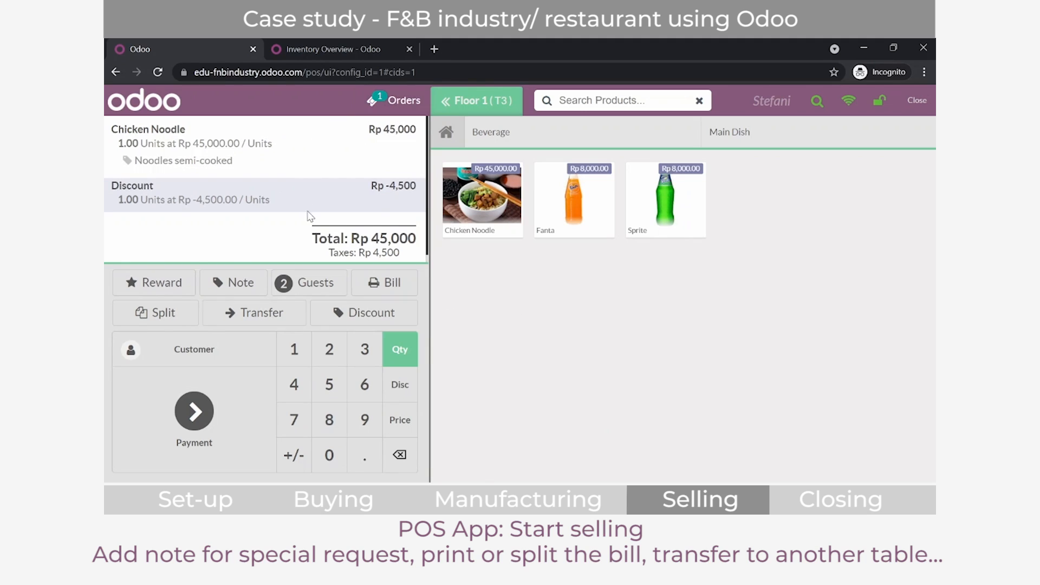
# Step: Pay the T3 order in cash, validate the payment and finish the order from the receipt
pyautogui.click(233, 430)
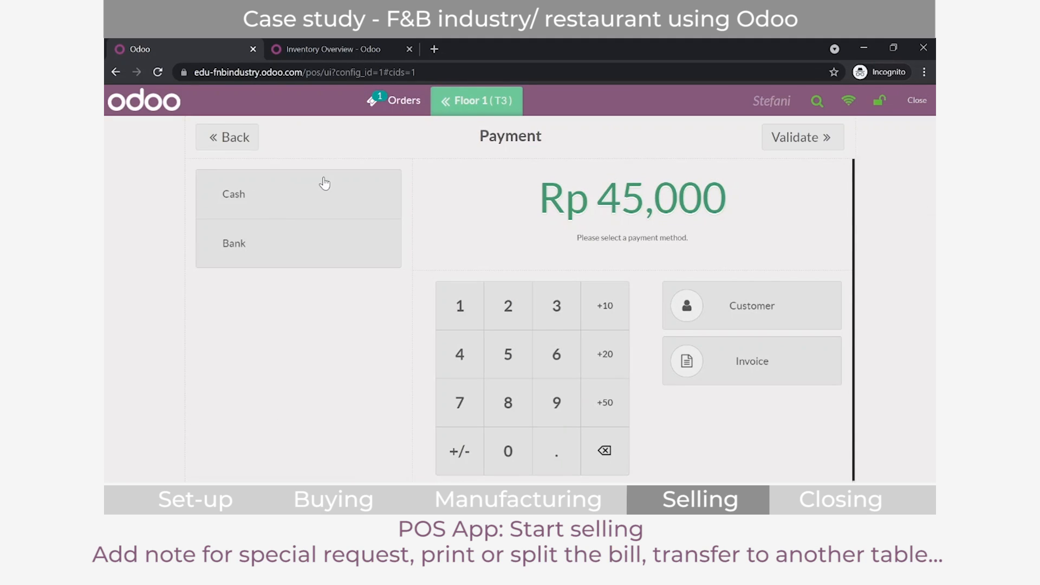
pyautogui.click(320, 184)
pyautogui.click(835, 144)
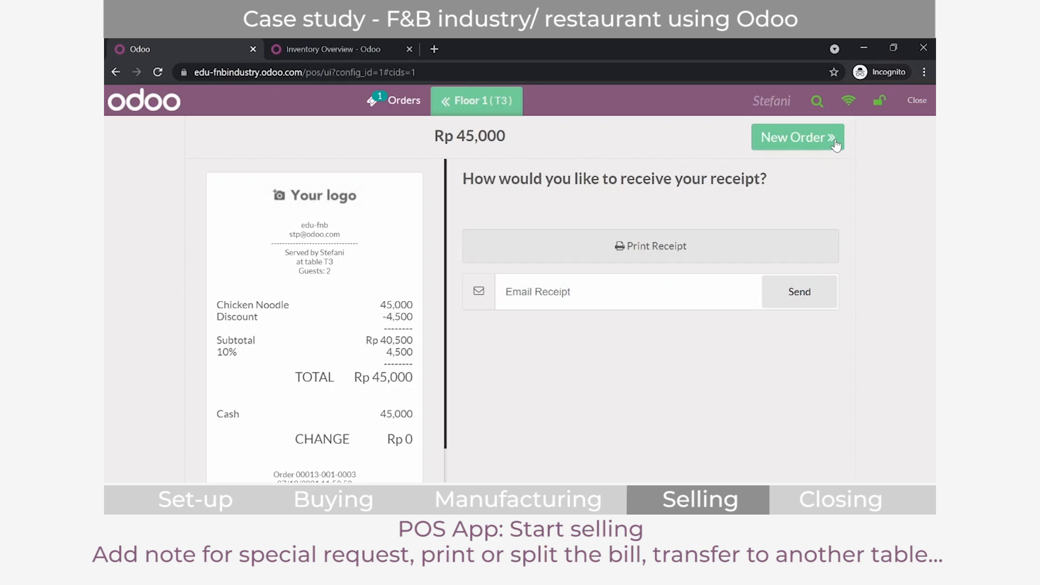
pyautogui.click(836, 143)
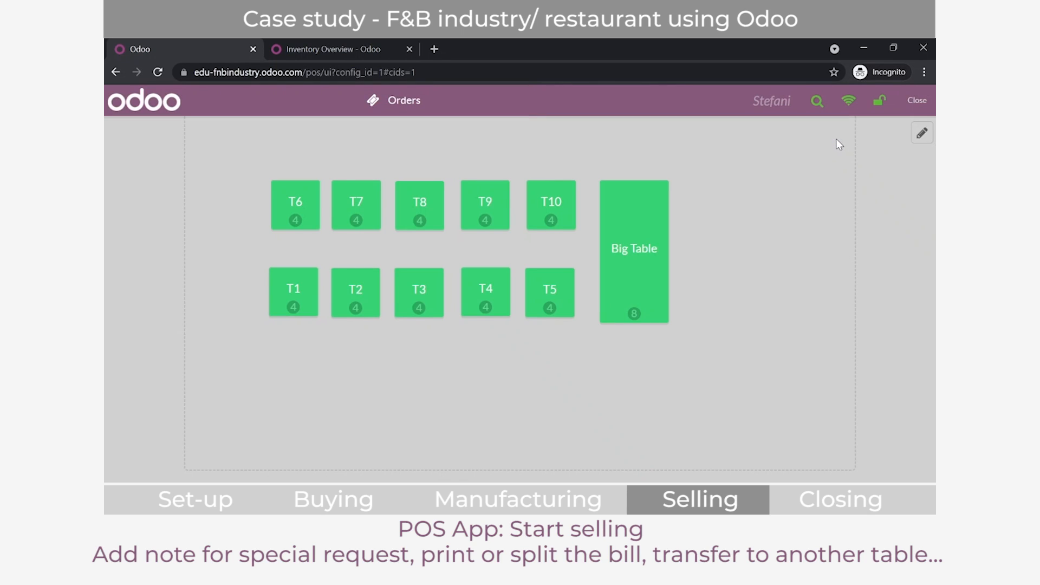
# Step: Leave the selling screen and open the closing form of the Restaurant 1 session
pyautogui.click(919, 103)
pyautogui.click(920, 106)
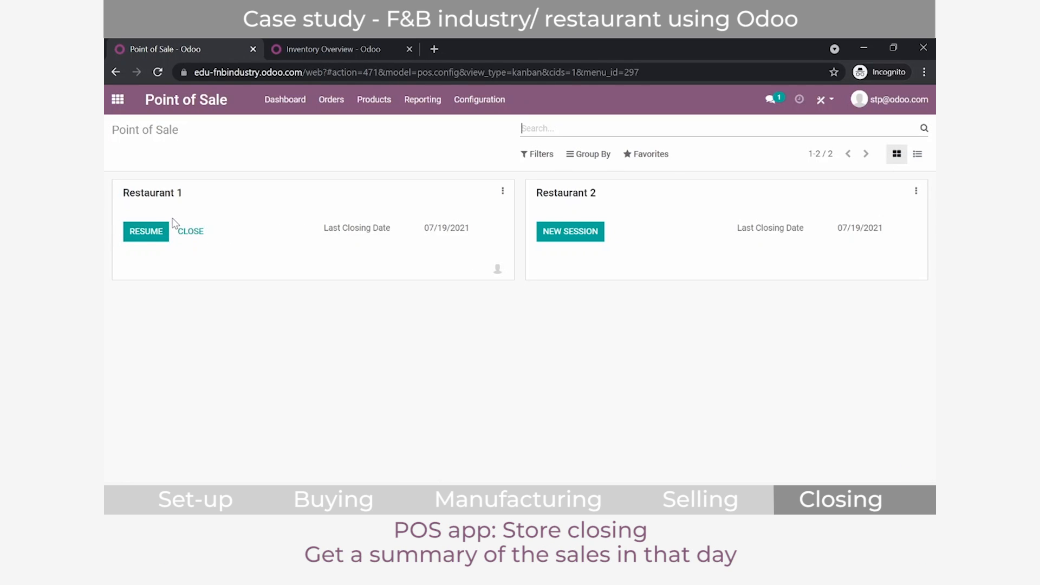
pyautogui.click(188, 232)
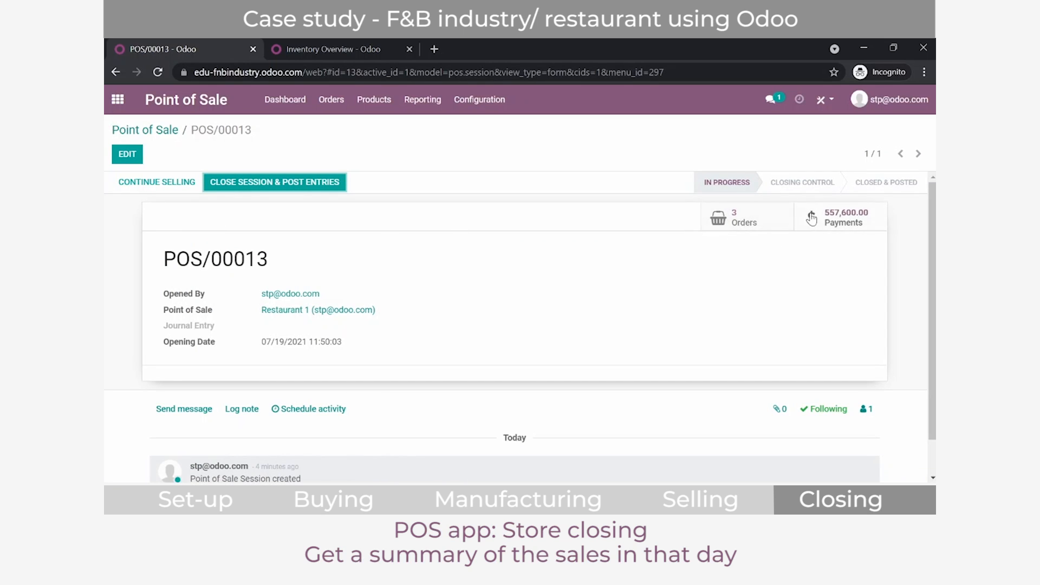
# Step: Review the session's orders and its payments with the Cash group expanded, then return to the session form
pyautogui.click(780, 227)
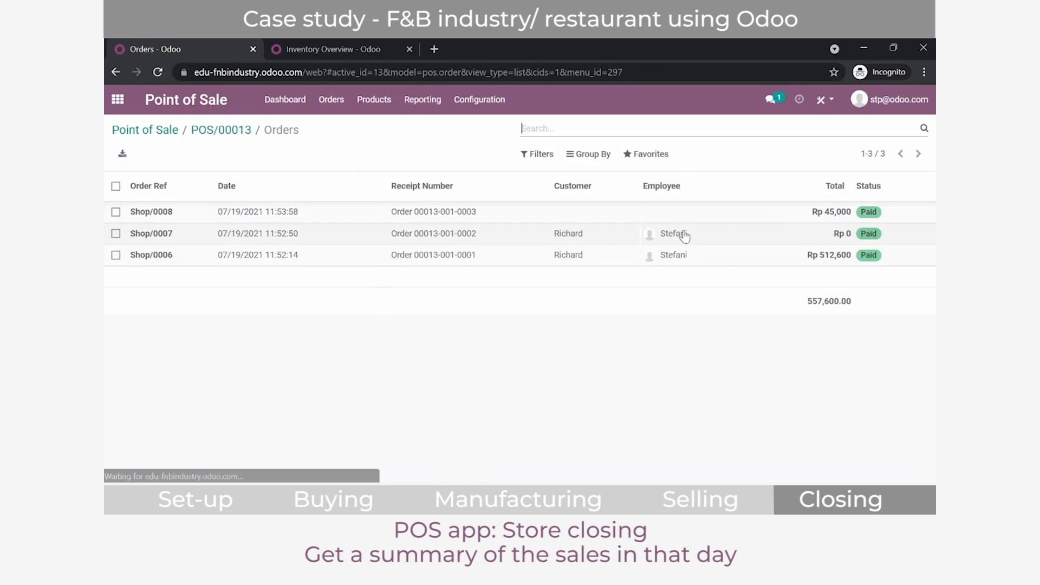
pyautogui.click(222, 131)
pyautogui.click(861, 223)
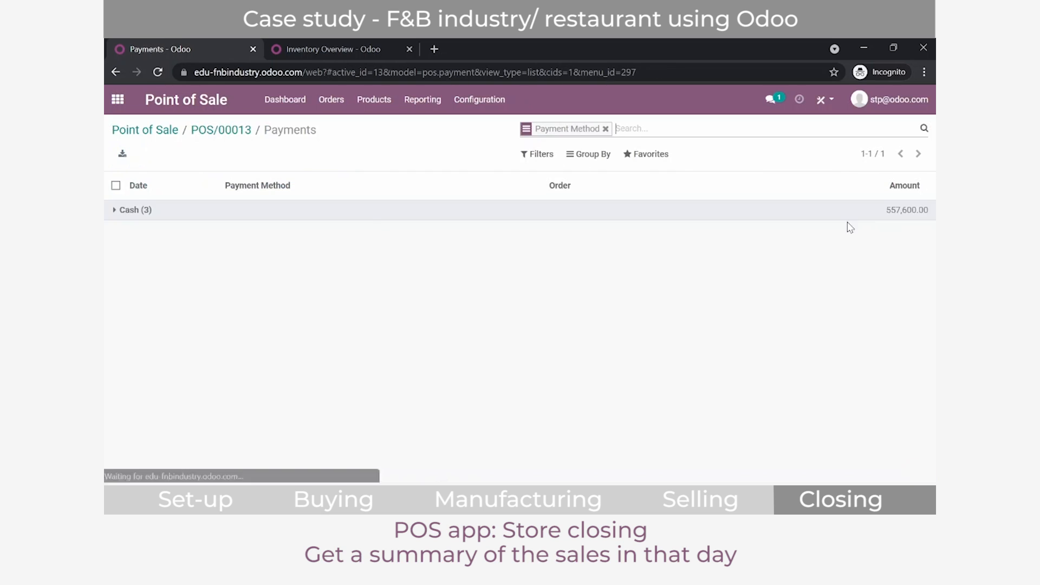
pyautogui.click(168, 210)
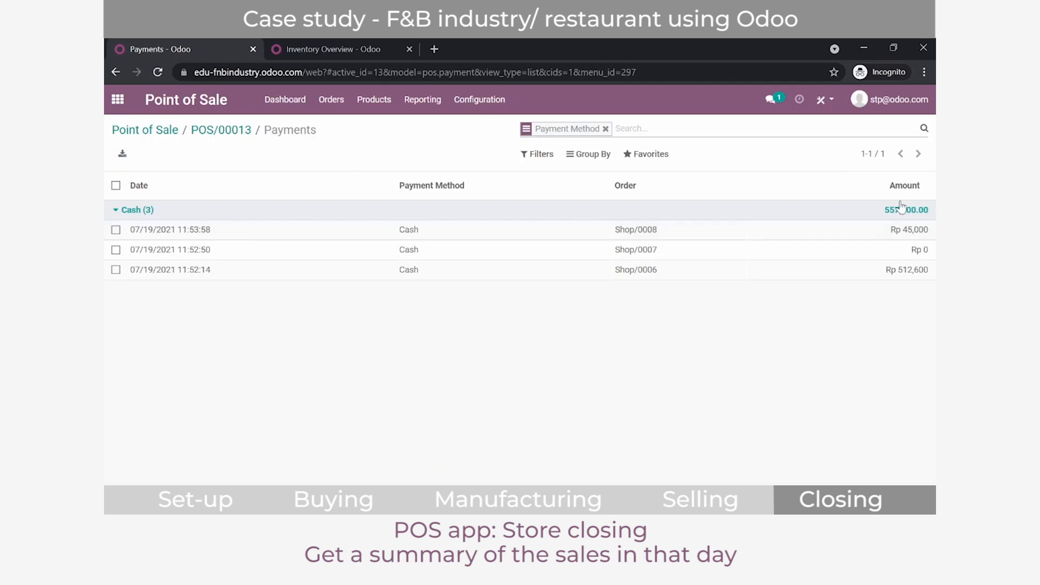
pyautogui.click(198, 132)
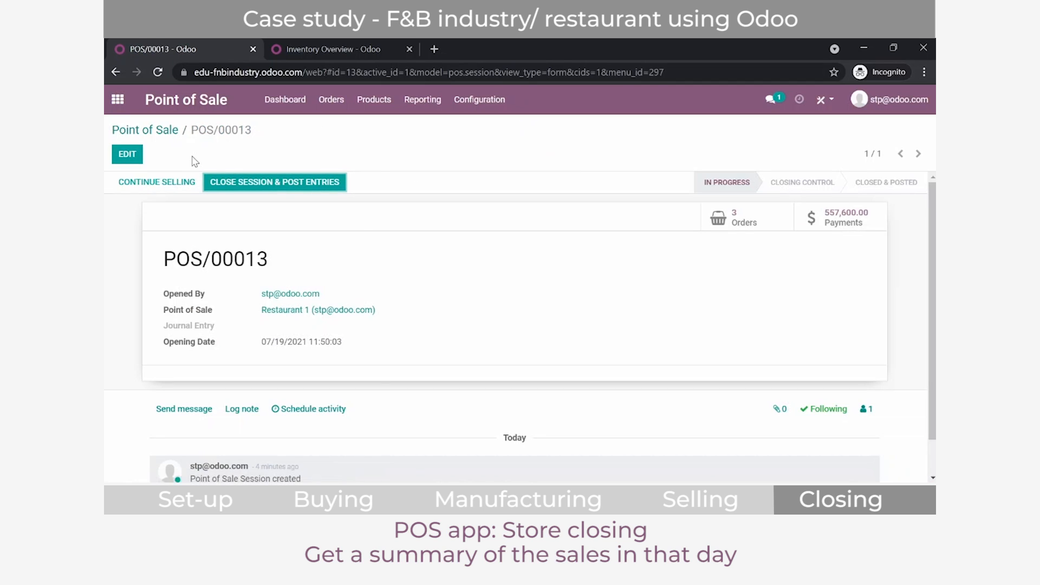
# Step: Close the Restaurant 1 session and post its entries, then check its stock pickings and return to the Point of Sale overview
pyautogui.click(210, 185)
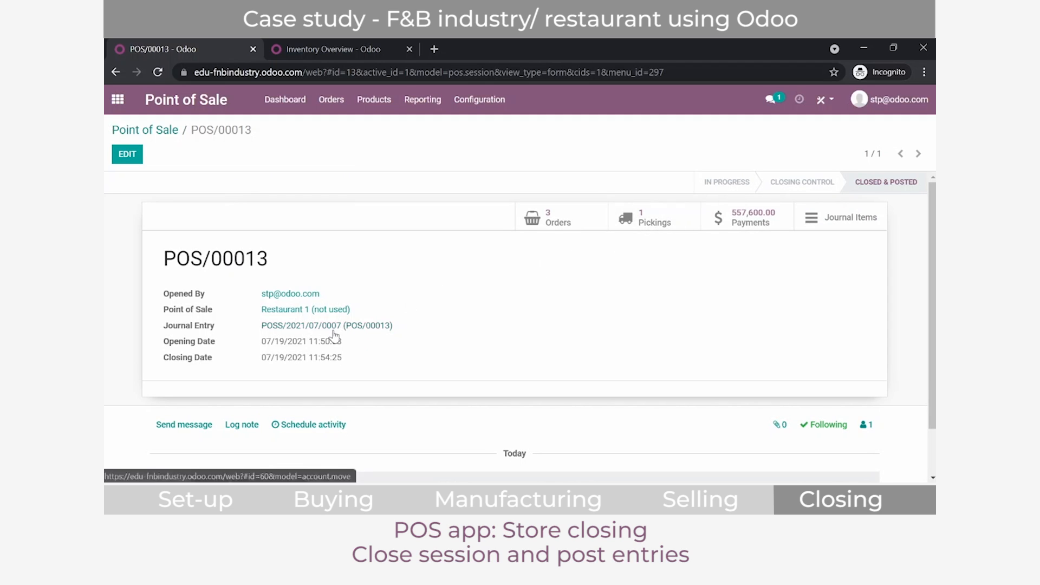
pyautogui.click(652, 219)
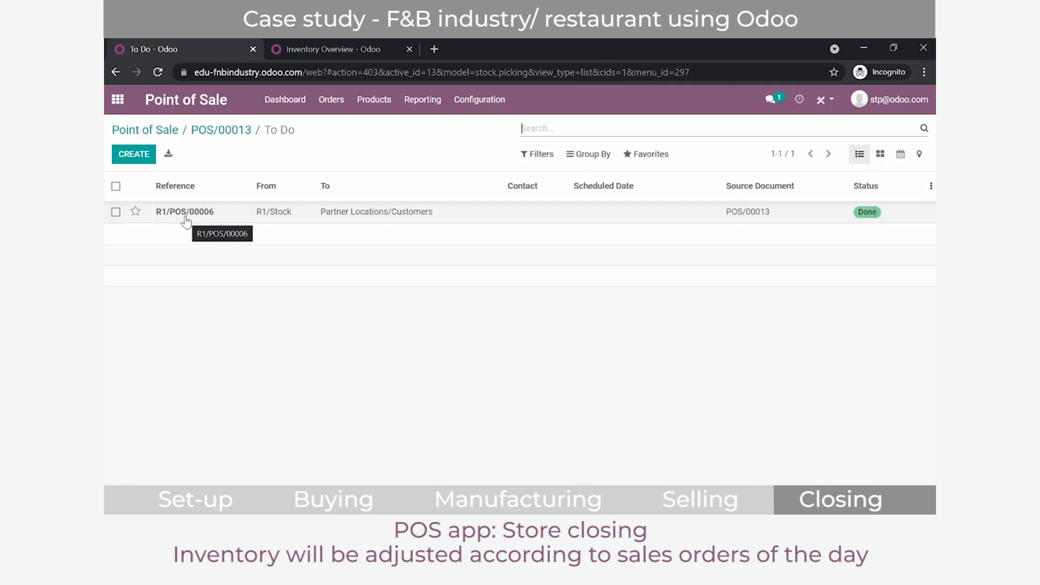
pyautogui.click(168, 131)
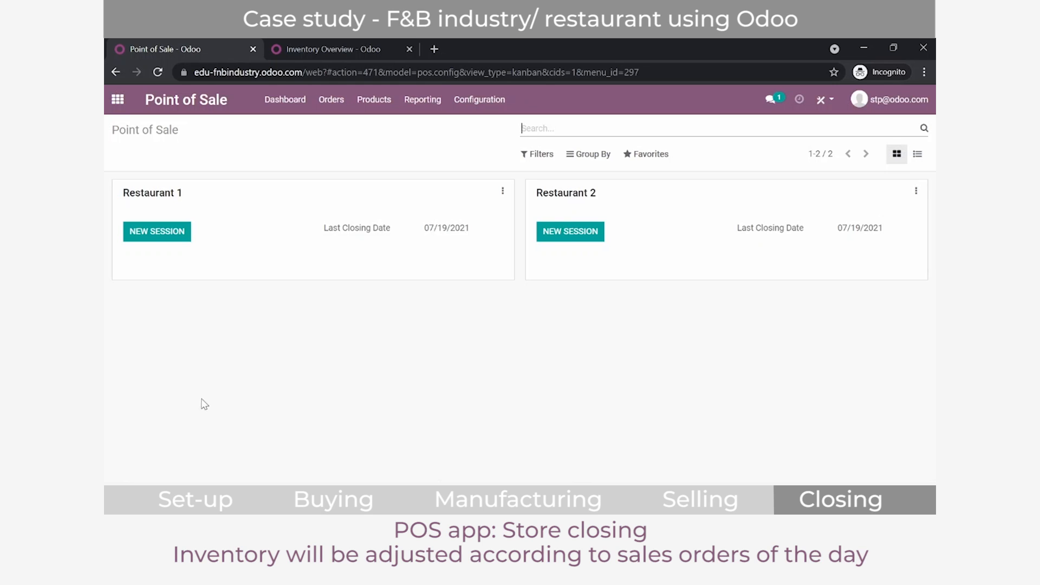
# Step: Print the Sales Details report for Restaurant 1 and Restaurant 2 with the start date set to 07/01/2021
pyautogui.click(419, 115)
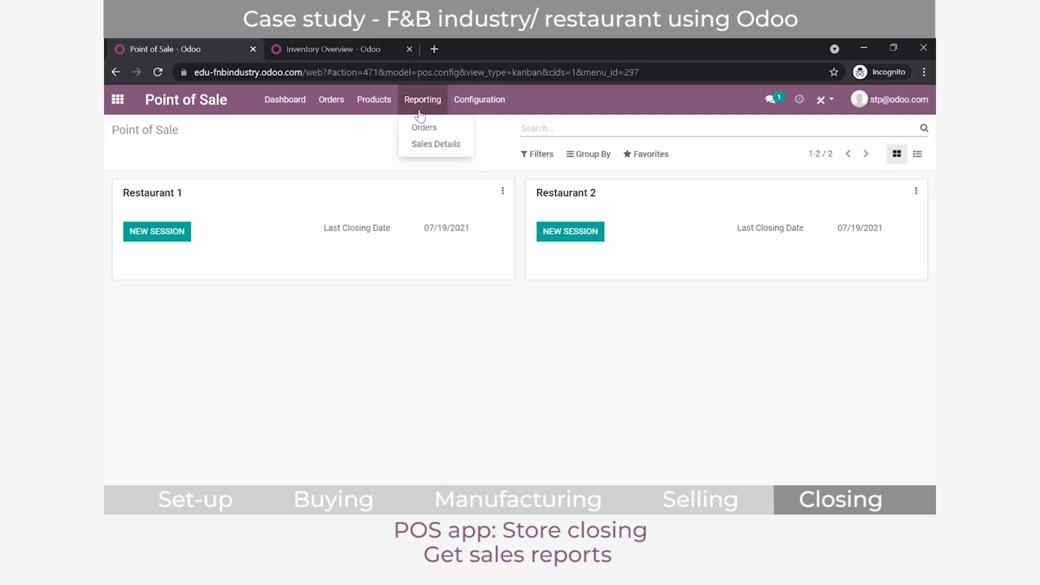
pyautogui.click(424, 144)
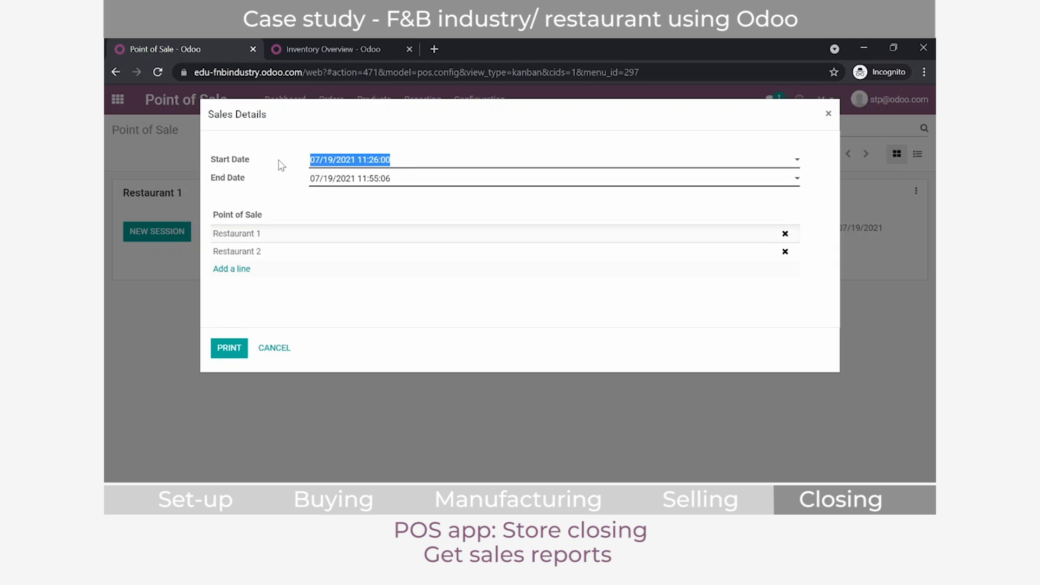
pyautogui.click(336, 164)
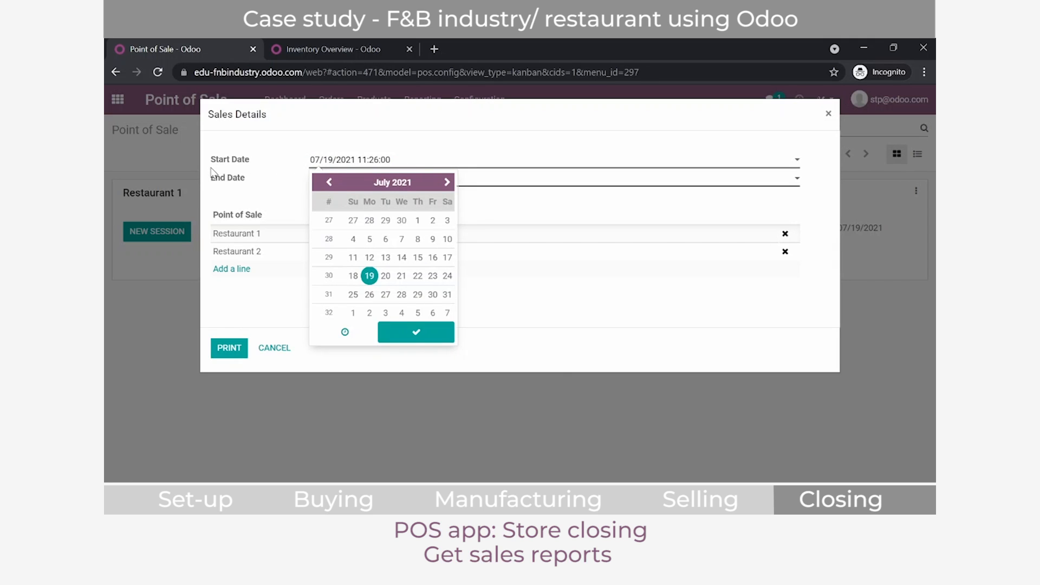
pyautogui.click(418, 220)
pyautogui.click(406, 334)
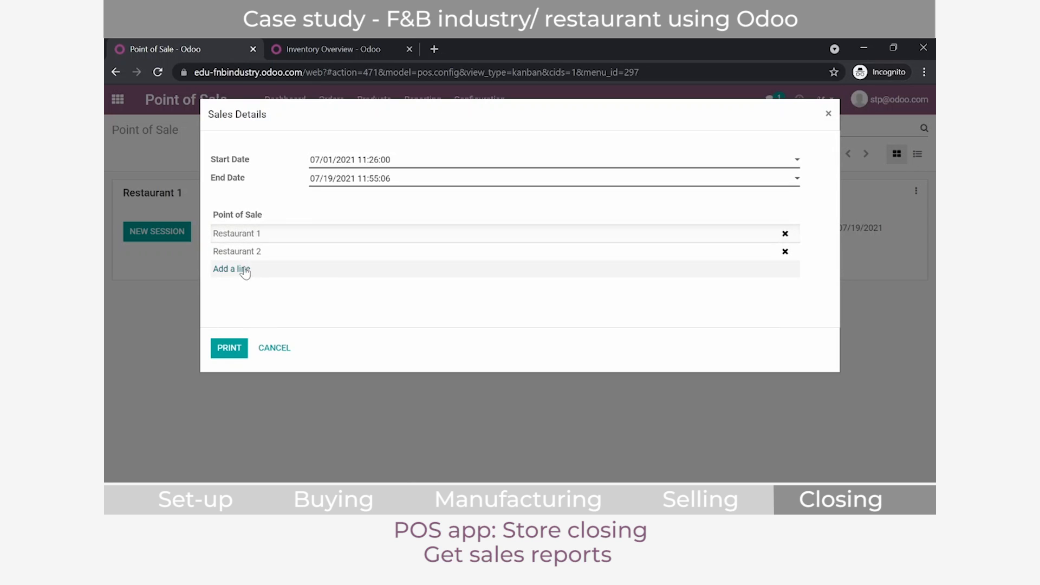
pyautogui.click(220, 349)
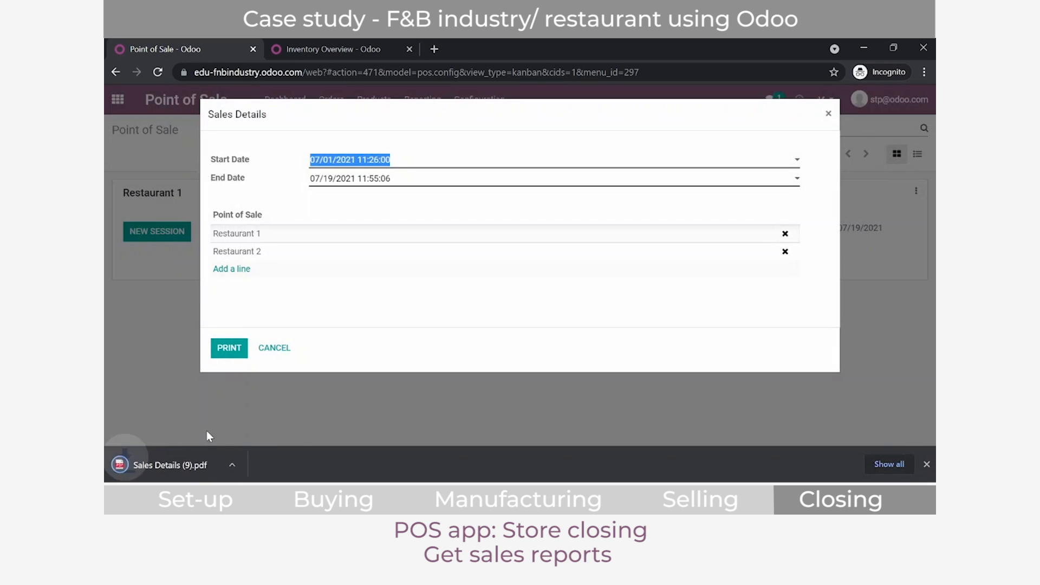
# Step: Open the downloaded Sales Details PDF and examine its products, payments, taxes and total
pyautogui.click(193, 461)
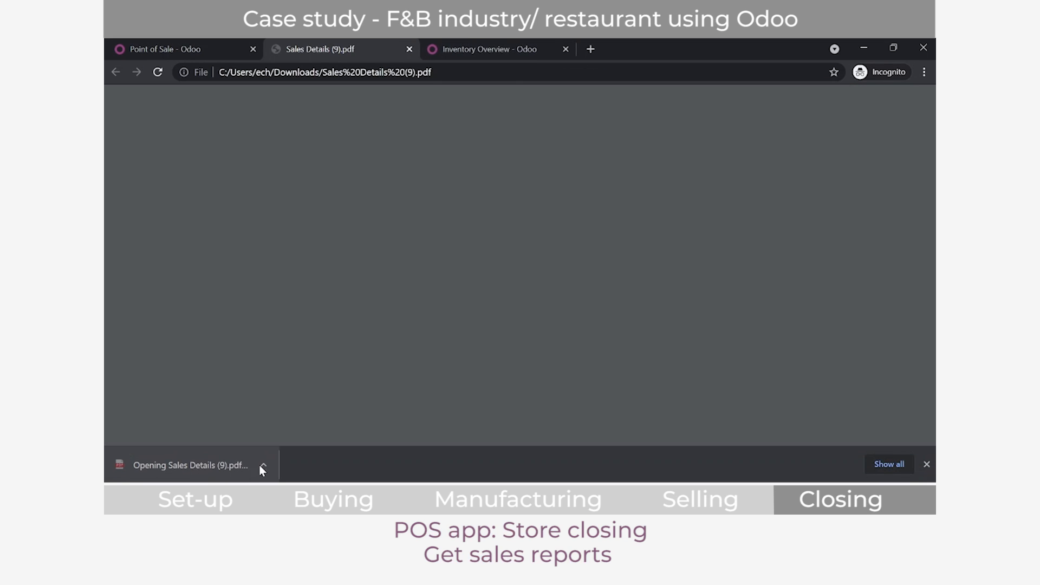
pyautogui.scroll(-8, 661, 225)
pyautogui.scroll(5, 666, 226)
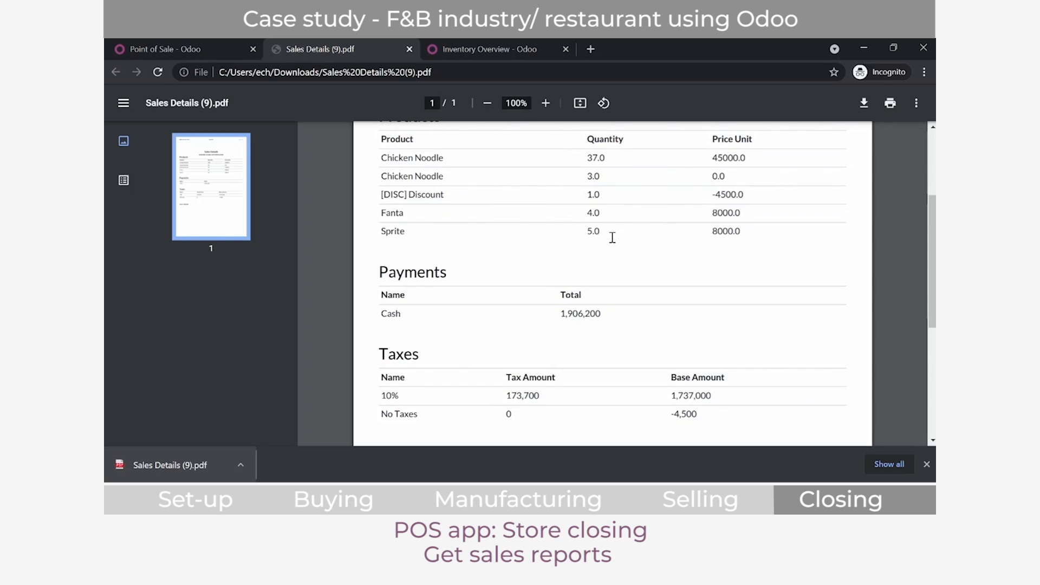
pyautogui.scroll(3, 612, 238)
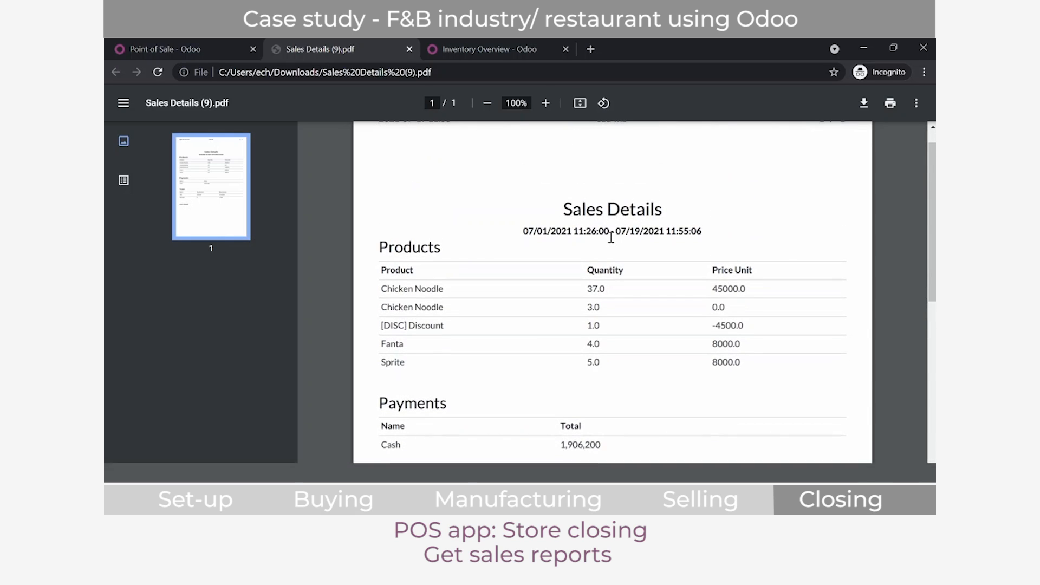
pyautogui.scroll(-3, 611, 237)
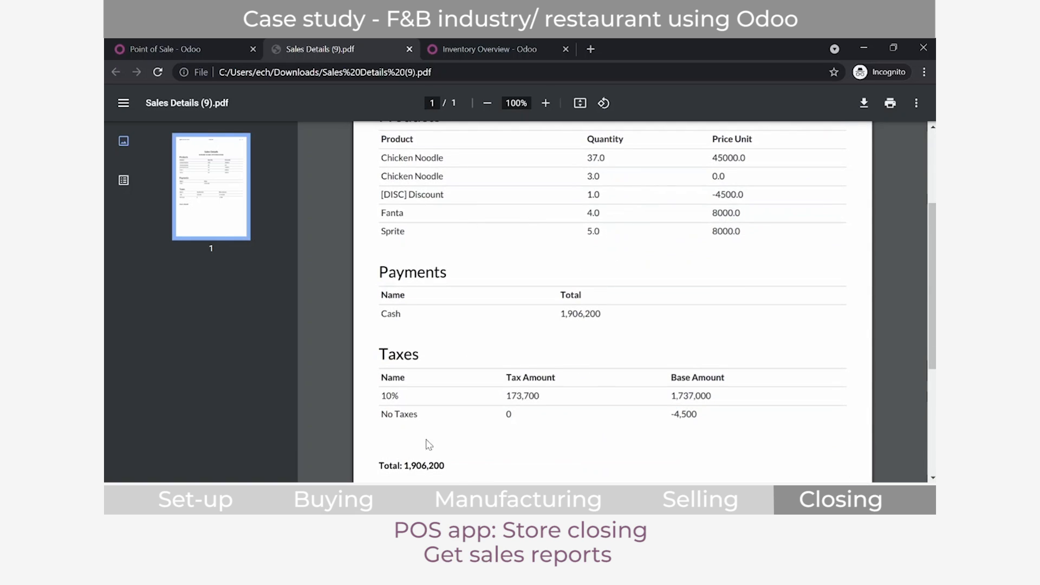
pyautogui.scroll(3, 784, 378)
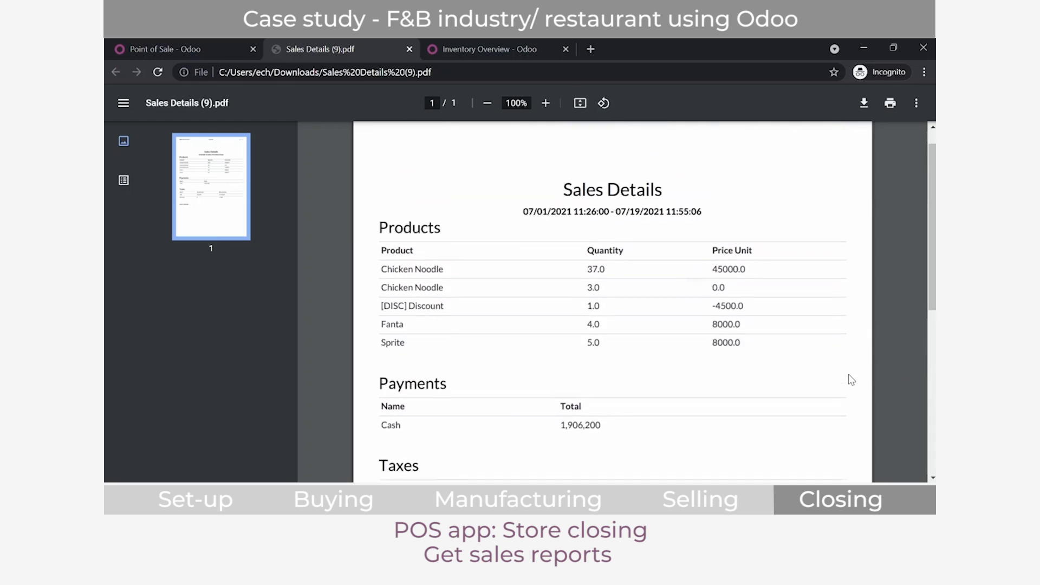
# Step: Remove Restaurant 2 from the Sales Details report, print it for Restaurant 1 only and open the downloaded PDF
pyautogui.click(199, 41)
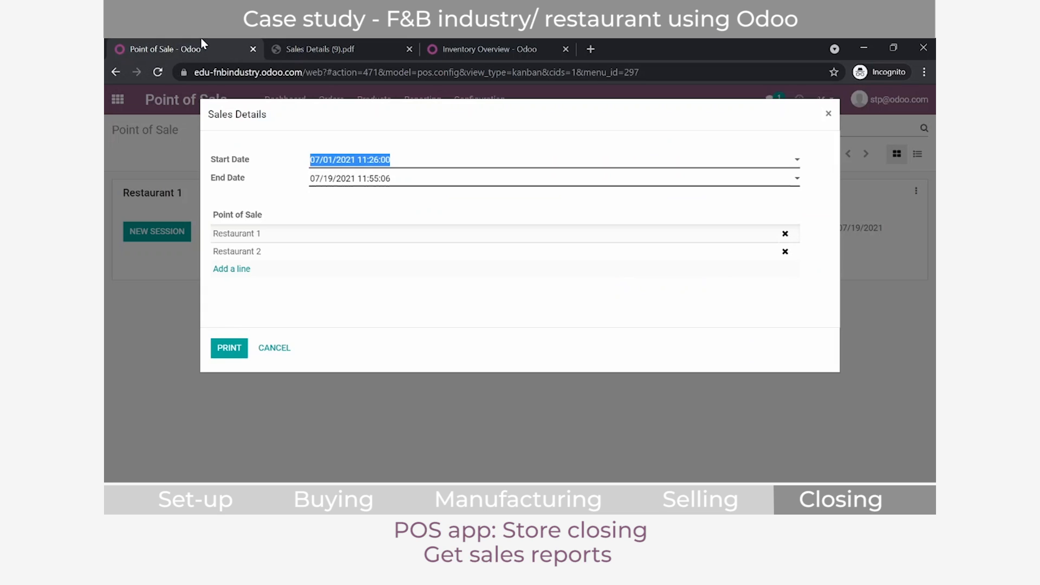
pyautogui.click(784, 251)
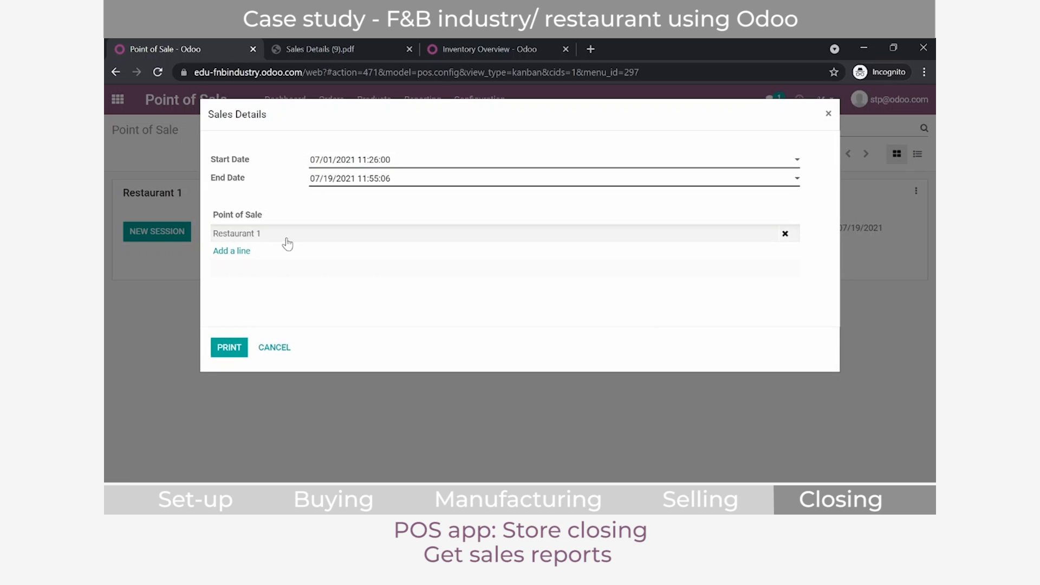
pyautogui.click(224, 353)
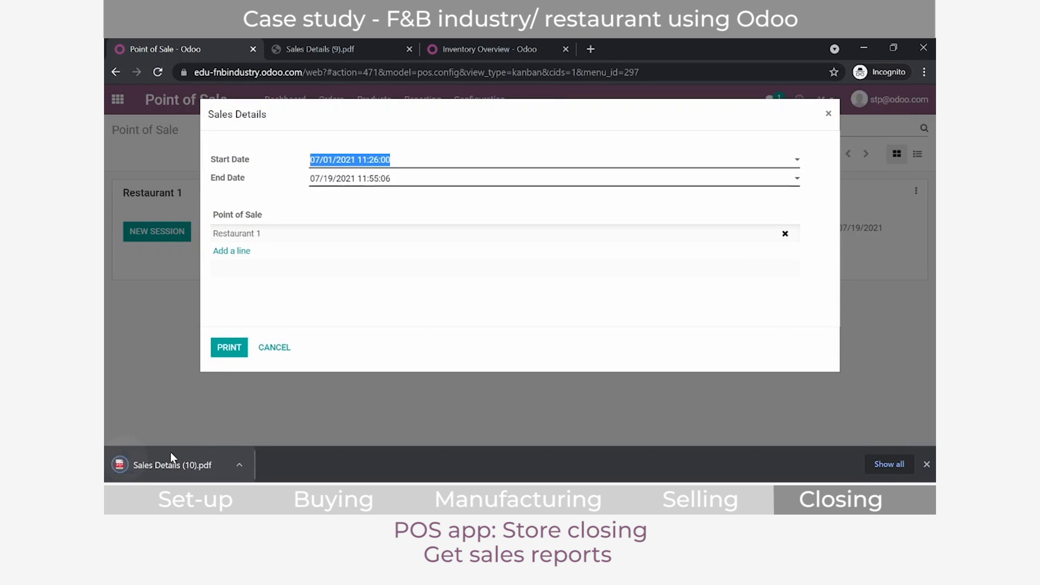
pyautogui.click(170, 455)
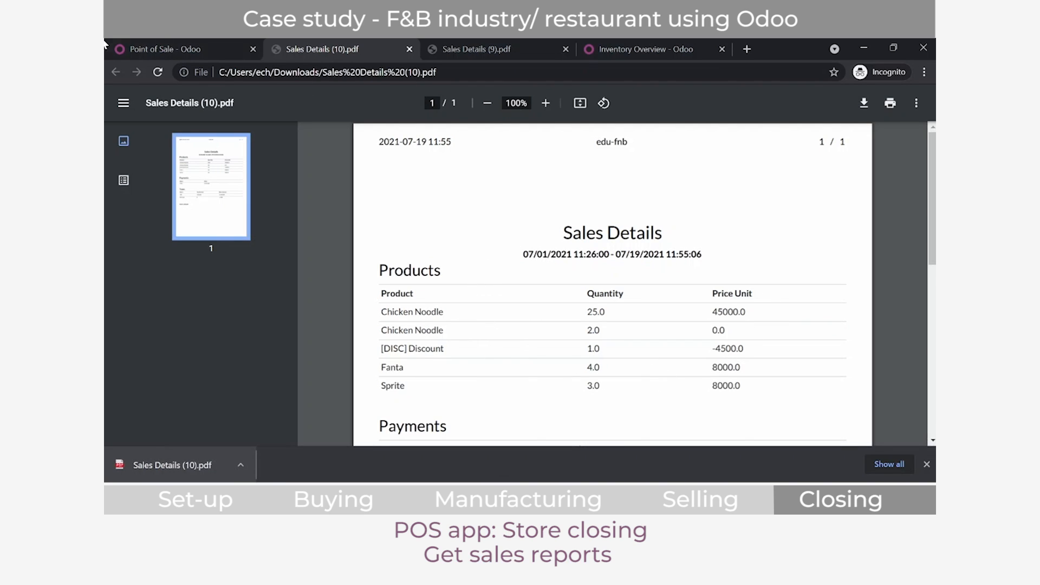
# Step: Close the Sales Details report dialog in Point of Sale and open the Replenishment list in Inventory
pyautogui.click(235, 43)
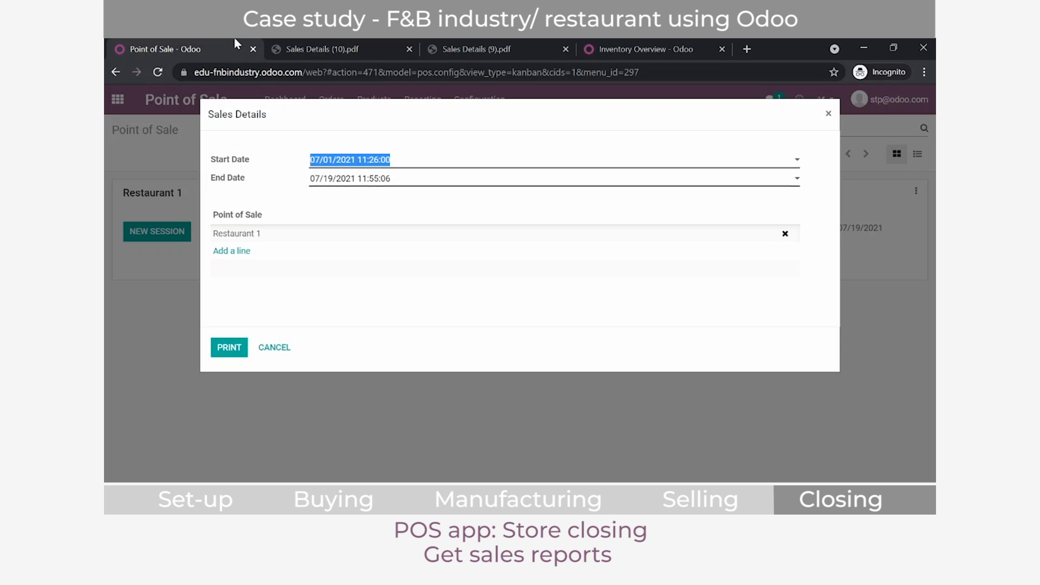
pyautogui.click(828, 113)
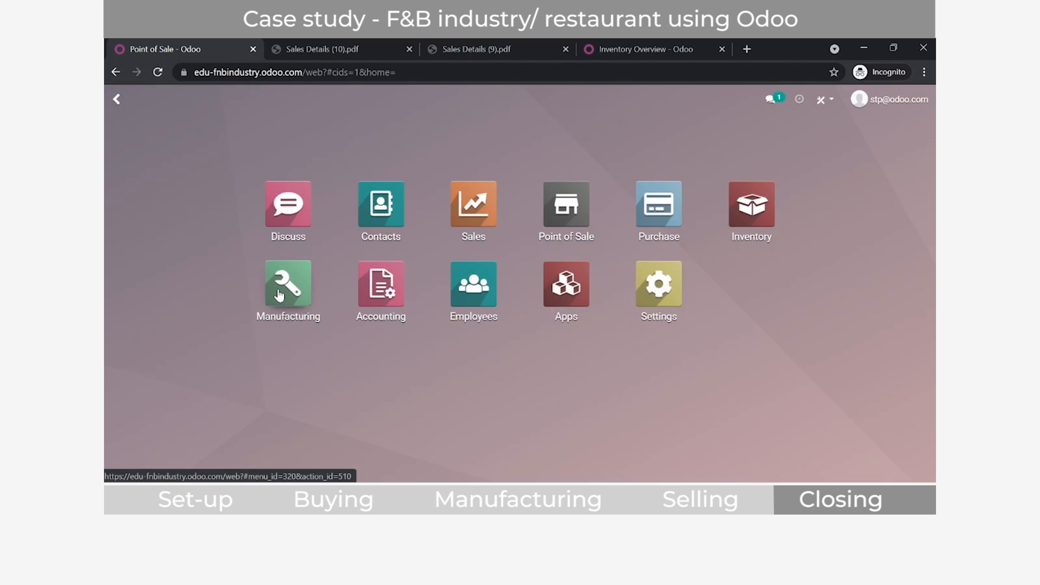
pyautogui.write('replenishm')
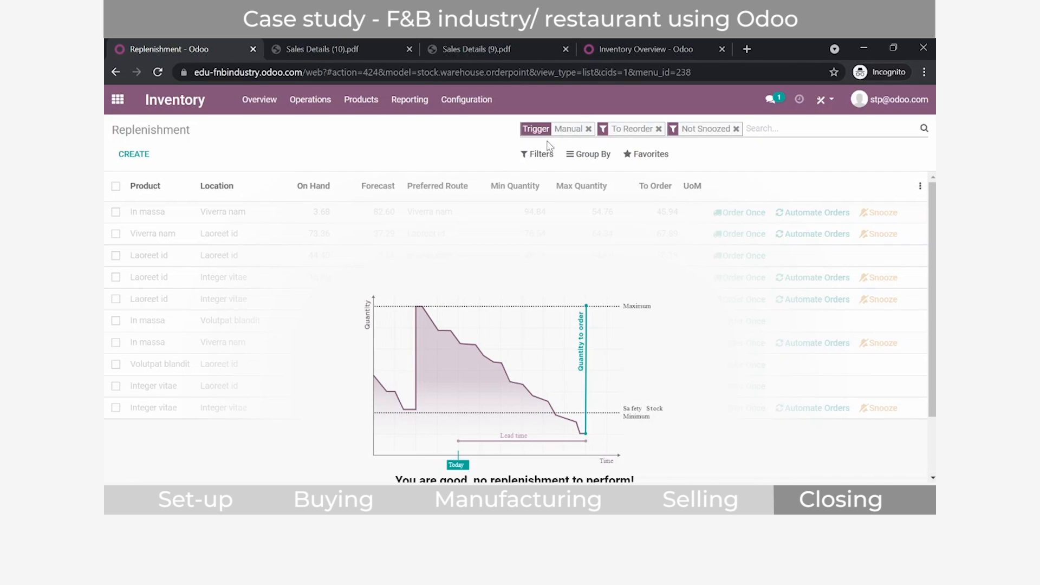
# Step: Remove the Manual trigger, To Reorder and Not Snoozed filters, group the replenishment rules by Location and expand R2/Stock
pyautogui.click(588, 128)
pyautogui.click(575, 128)
pyautogui.click(589, 128)
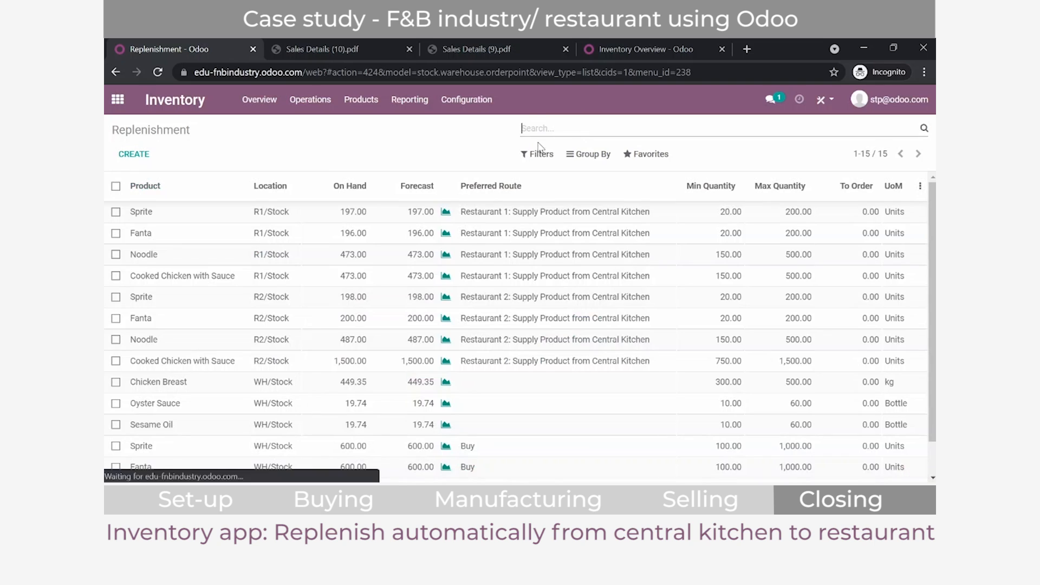
pyautogui.click(588, 154)
pyautogui.click(596, 191)
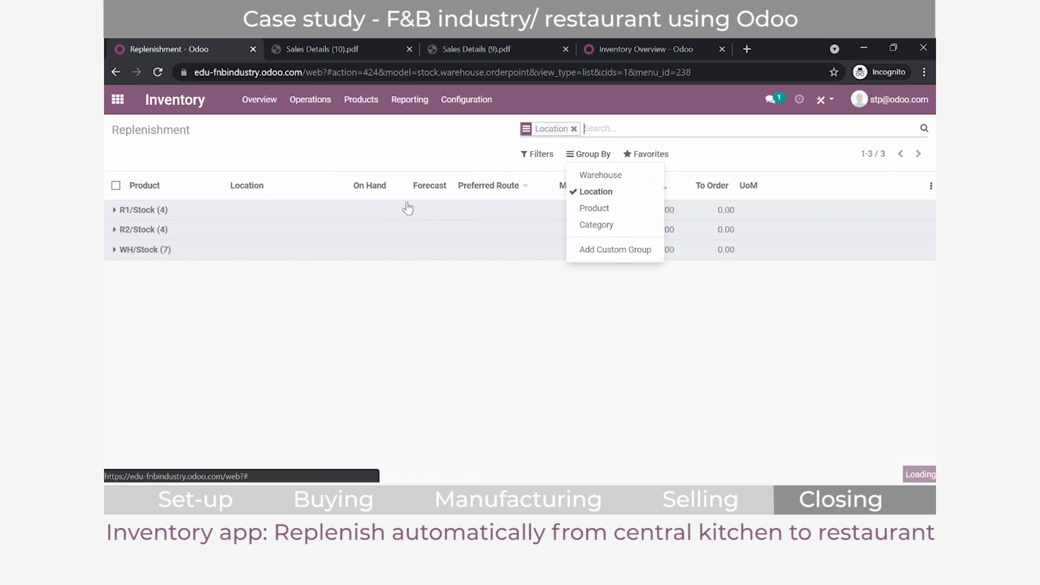
pyautogui.click(163, 231)
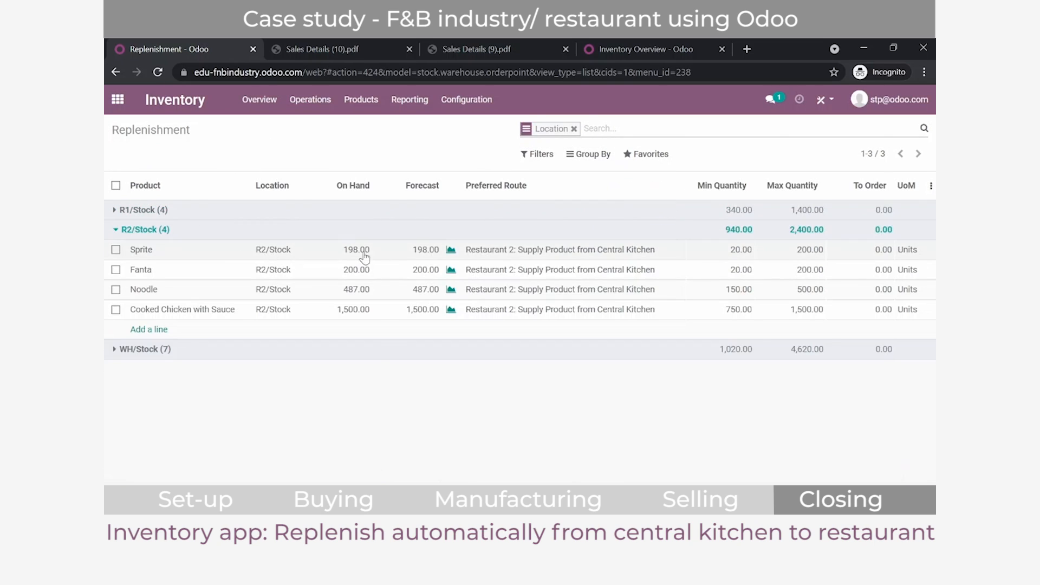